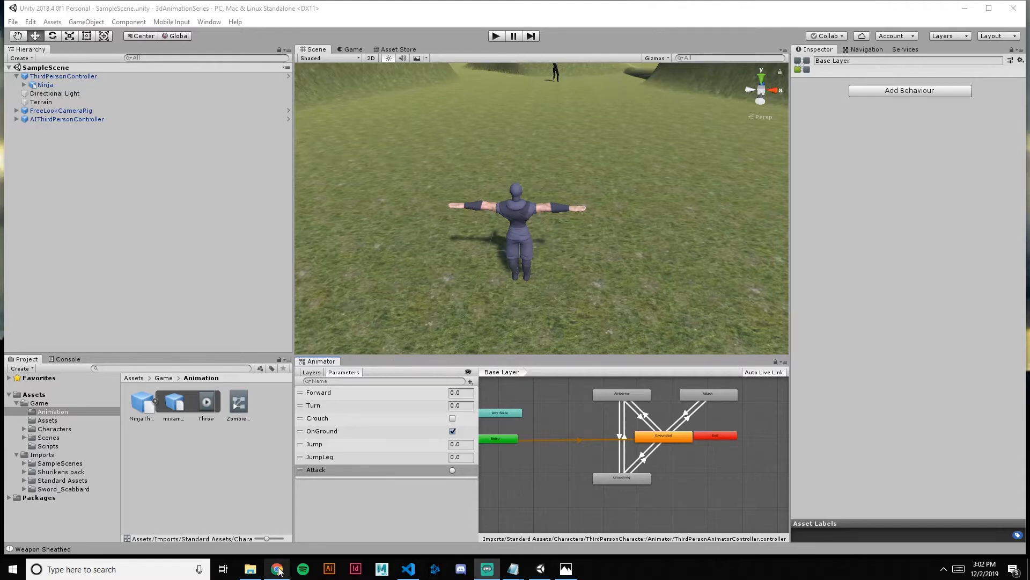
Review the import package contents of the Free Katana and Scabbard asset on the Asset Store, without importing it again
mouse_move(277, 569)
click(398, 49)
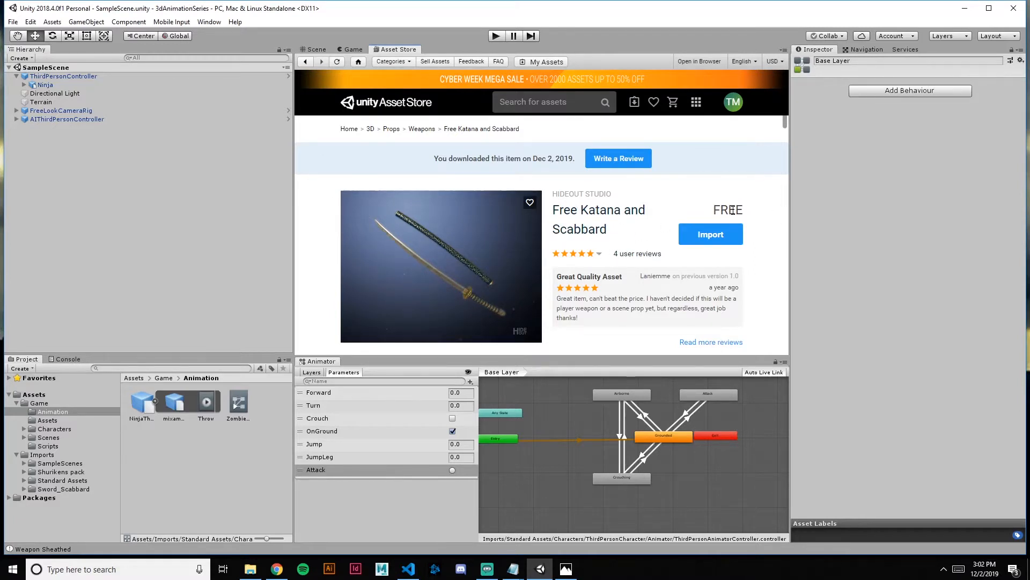
click(714, 242)
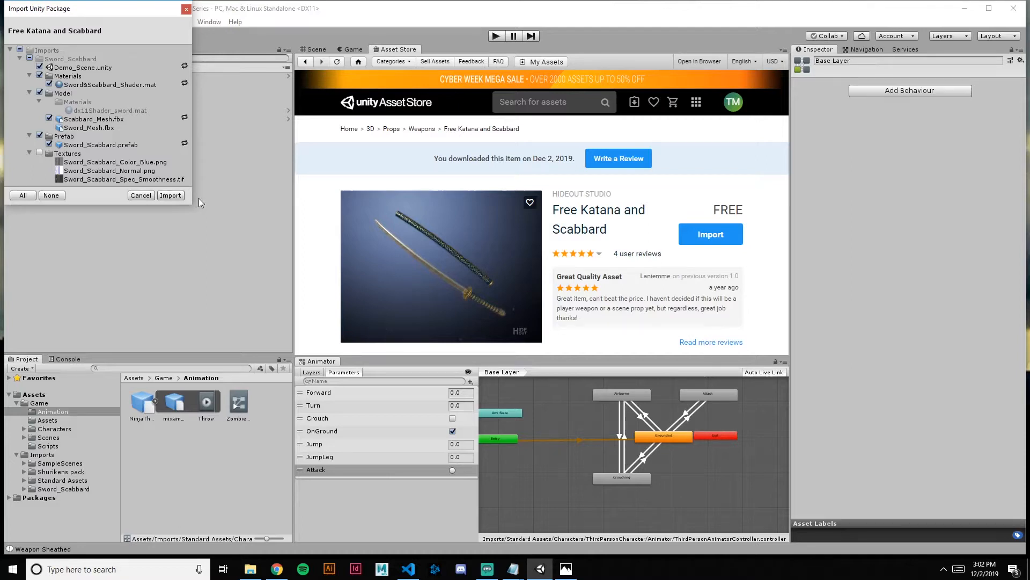
click(186, 9)
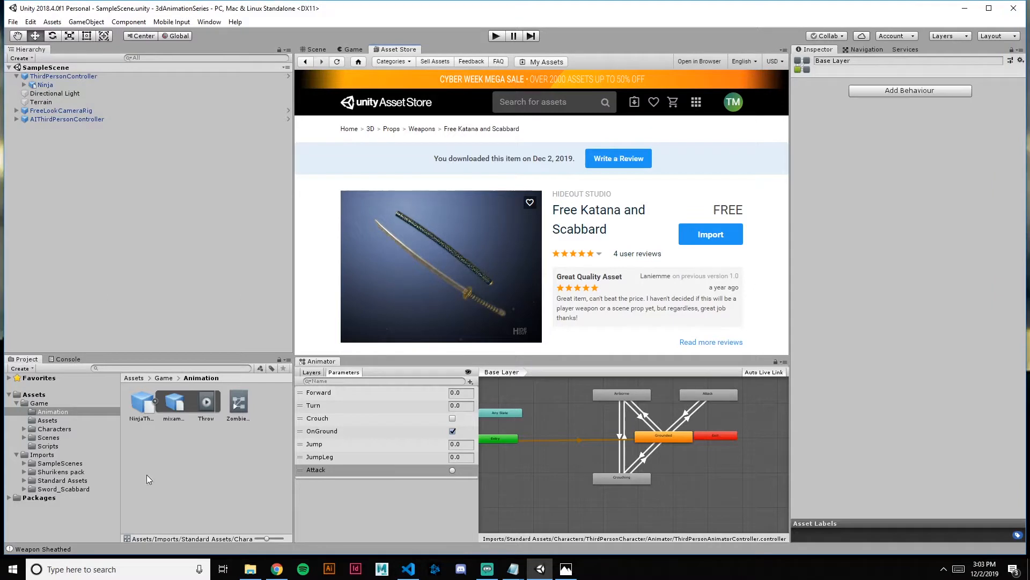
Browse the imported Sword_Scabbard folder's models and open its Prefab folder
click(25, 489)
scroll(47, 452, down, 1)
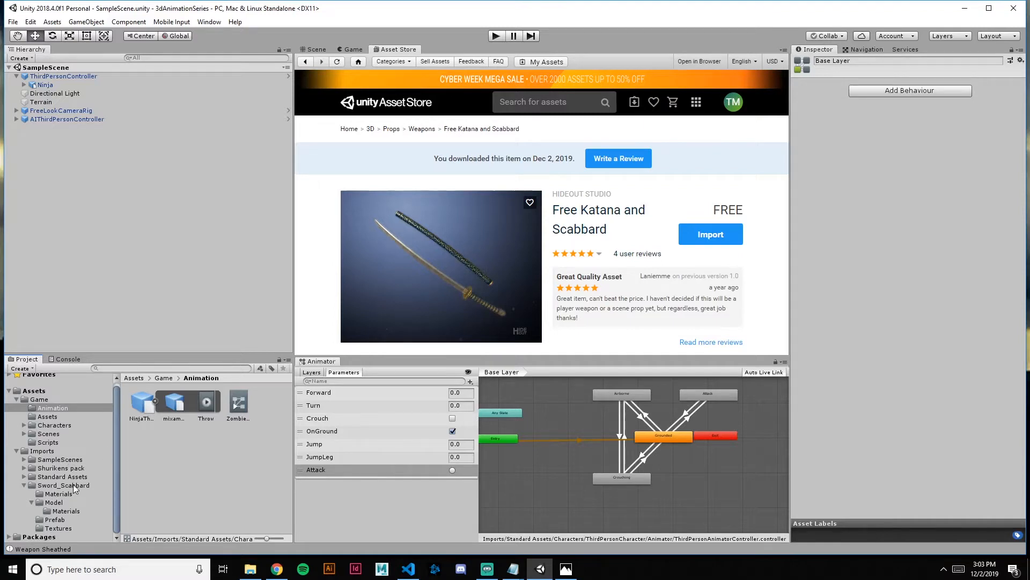
click(70, 513)
click(58, 503)
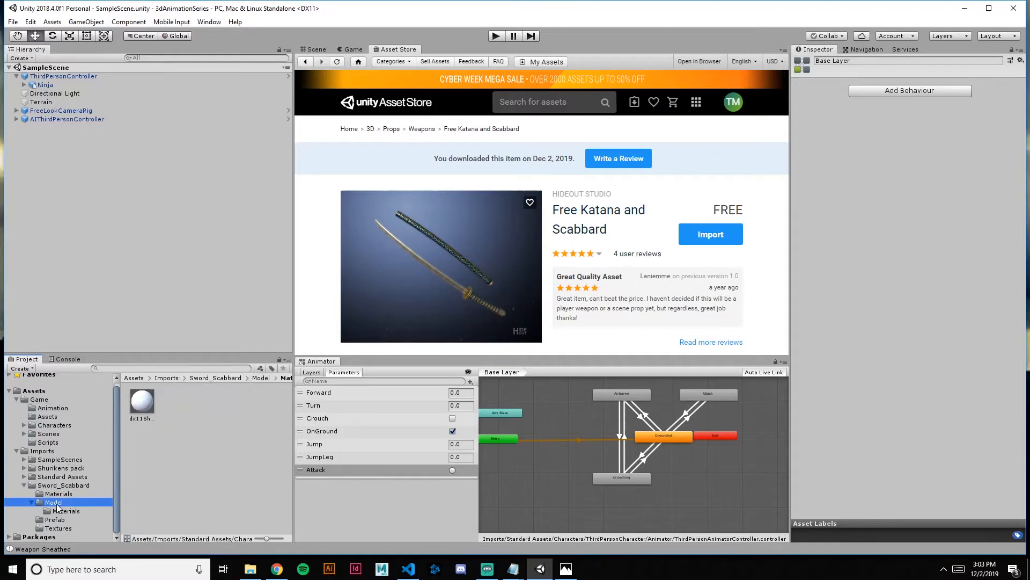
scroll(35, 505, up, 1)
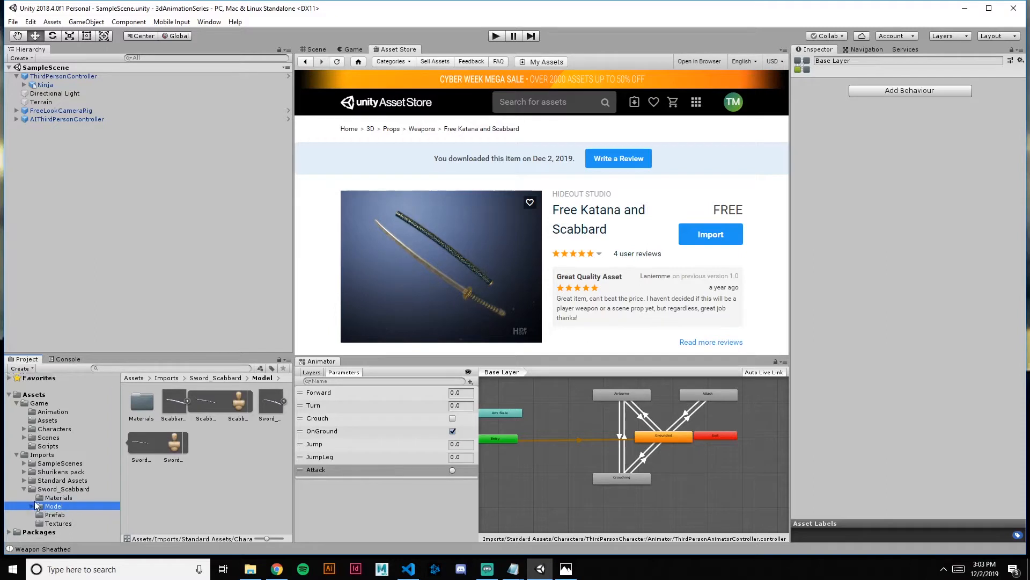
click(31, 506)
click(54, 515)
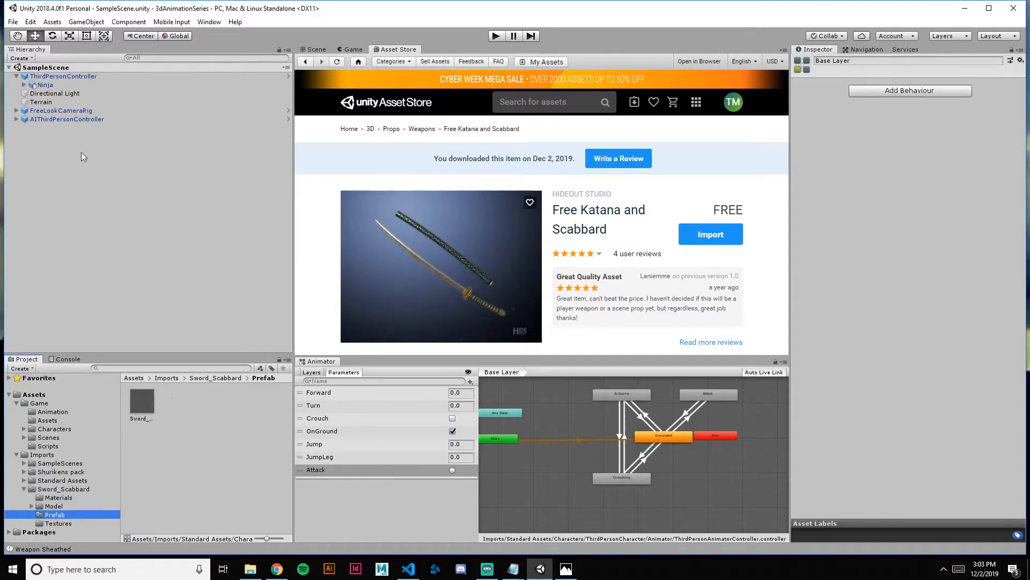
Open the ThirdPersonController prefab for editing from the scene, with the ninja facing the view
click(316, 49)
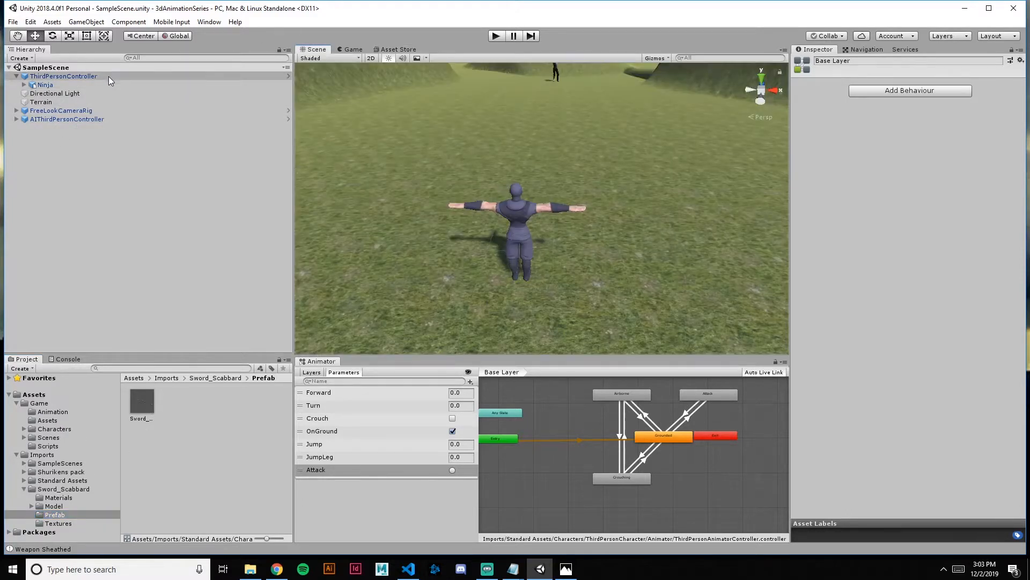
click(288, 76)
scroll(647, 249, up, 3)
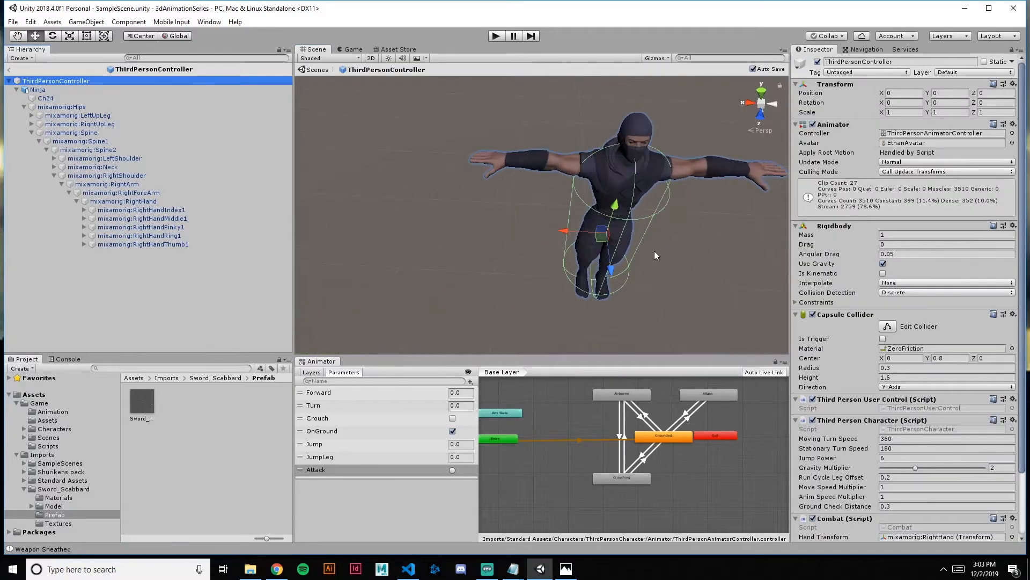
middle_drag(671, 241, 648, 233)
scroll(646, 236, up, 2)
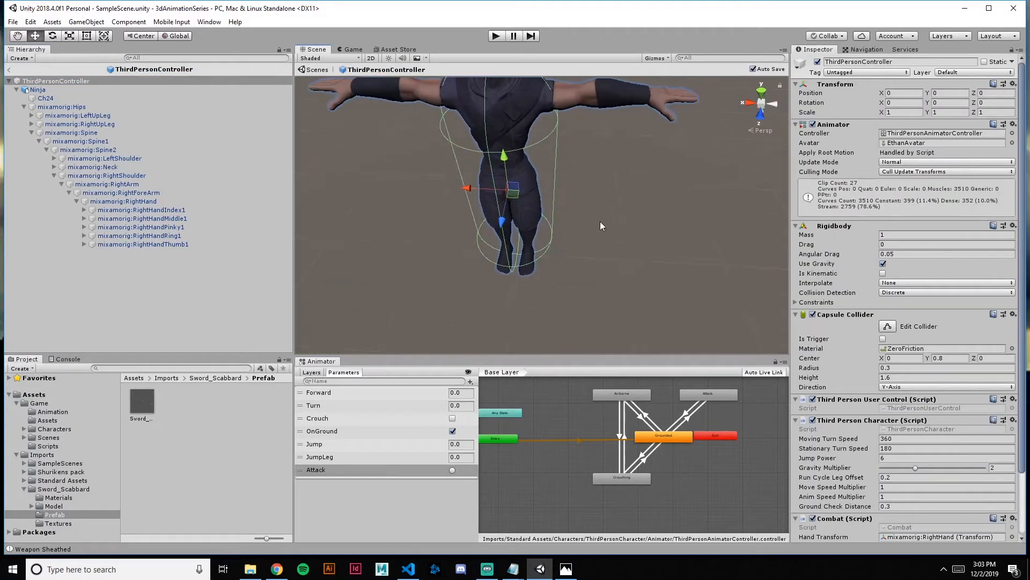
alt+drag(600, 222, 587, 205)
middle_drag(543, 258, 561, 281)
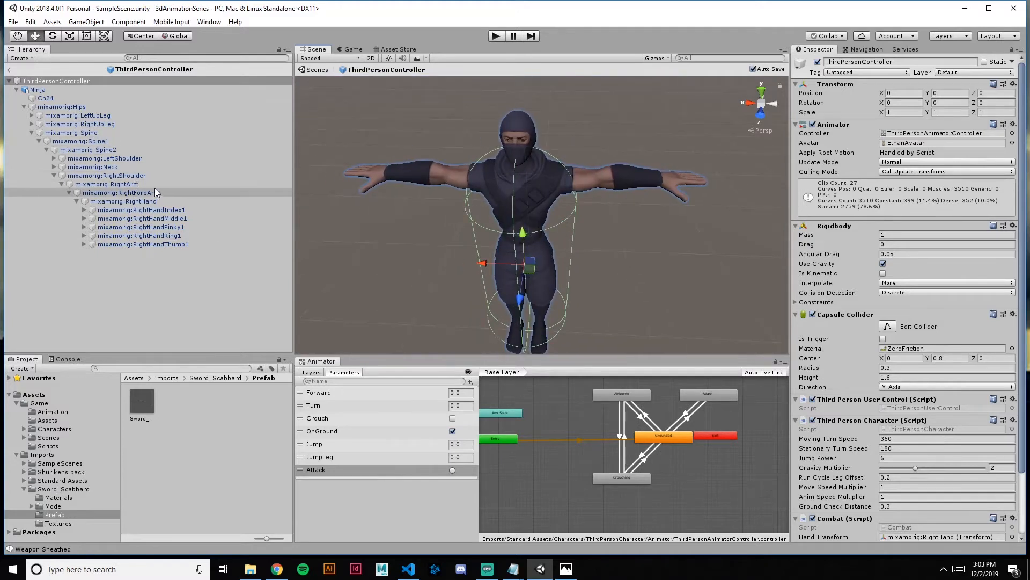
Add the Sword_Scabbard prefab as a child of the mixamorig:Hips bone and inspect its Sword_Mesh and Scabbard_Mesh
click(62, 107)
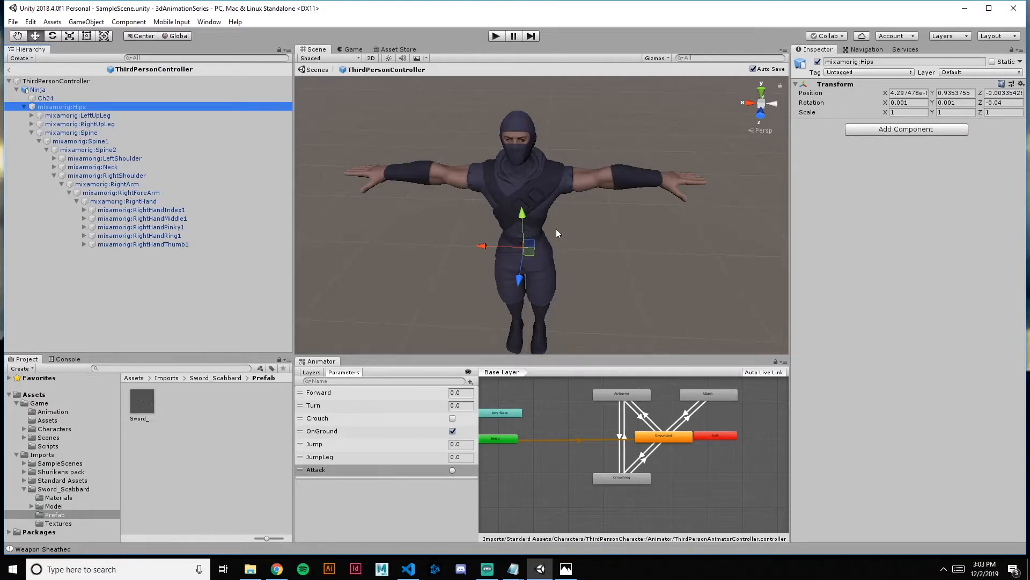
drag(144, 405, 84, 107)
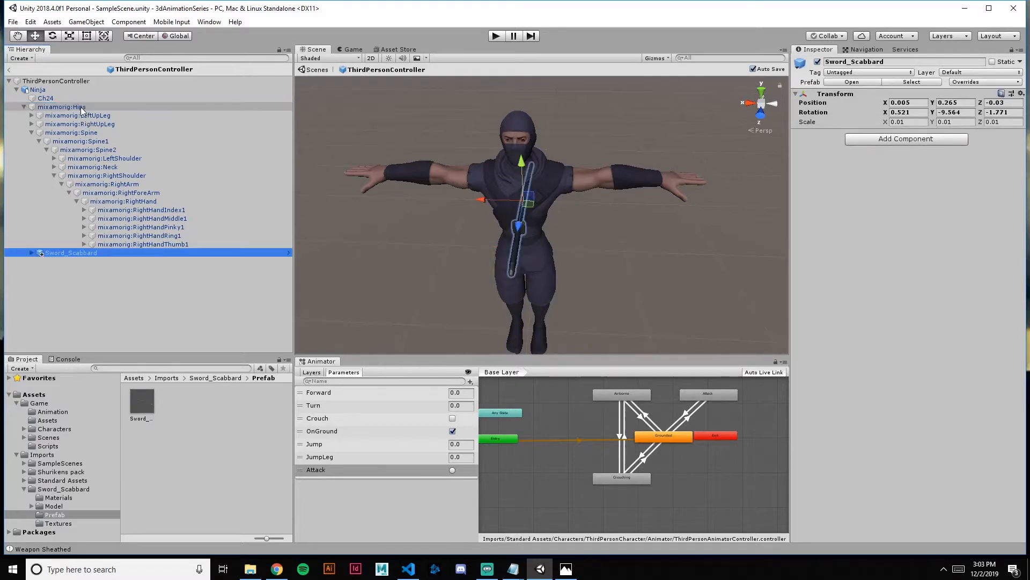
click(30, 253)
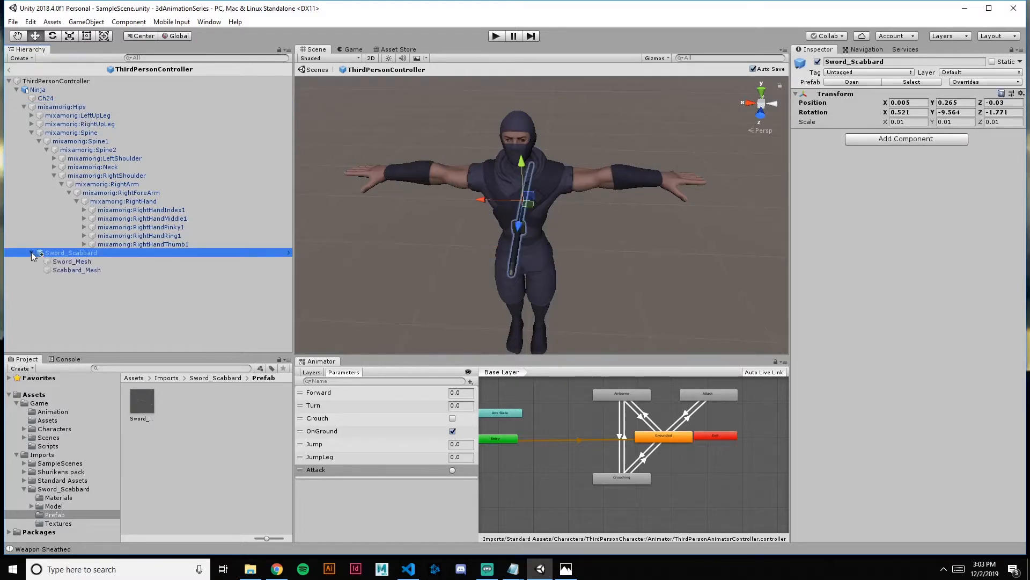
click(78, 263)
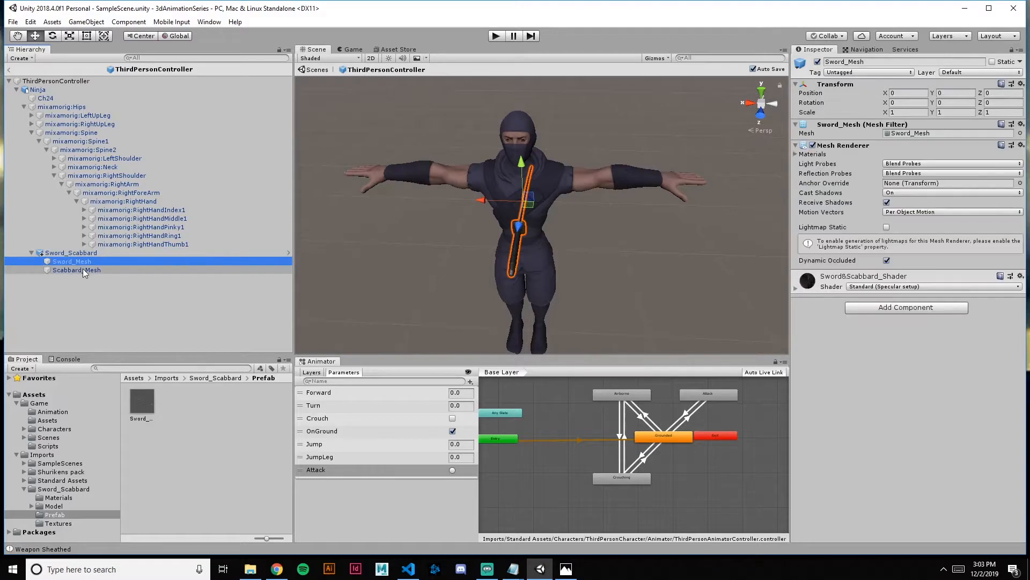
click(85, 270)
click(87, 262)
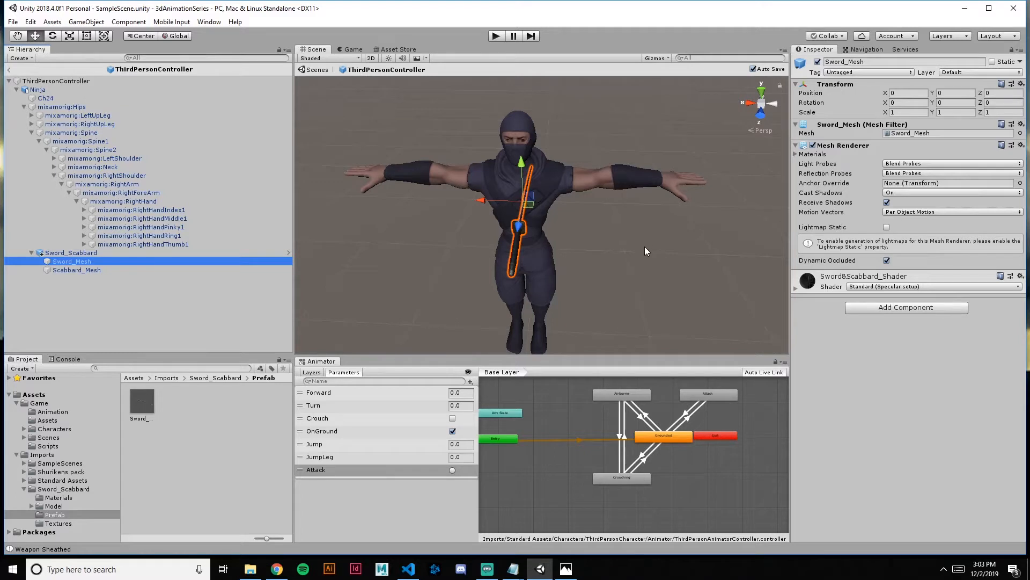
Try to lower and rotate Sword_Mesh separately from the scabbard, and undo these changes
alt+drag(646, 246, 432, 189)
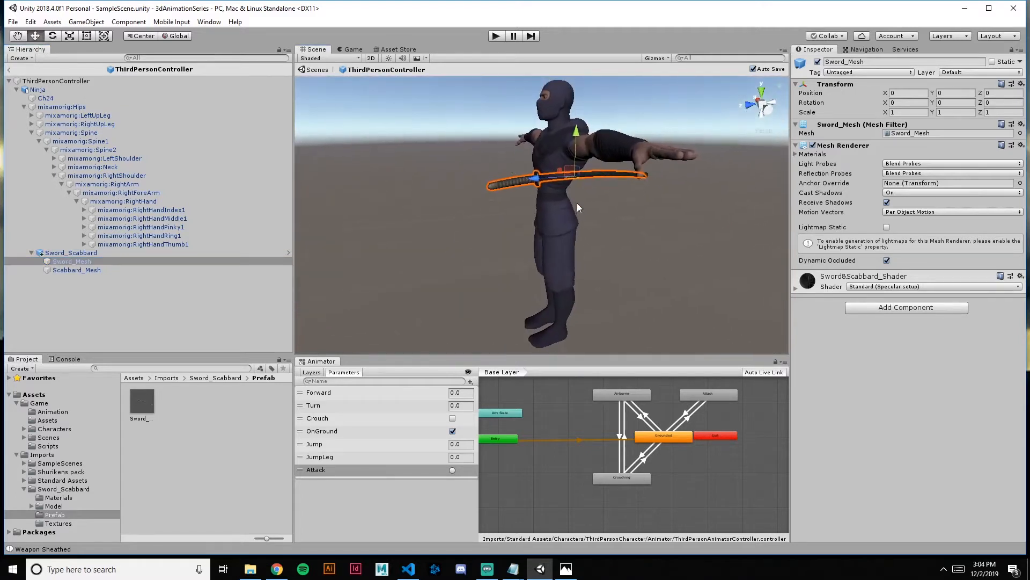
drag(576, 134, 624, 362)
key(e)
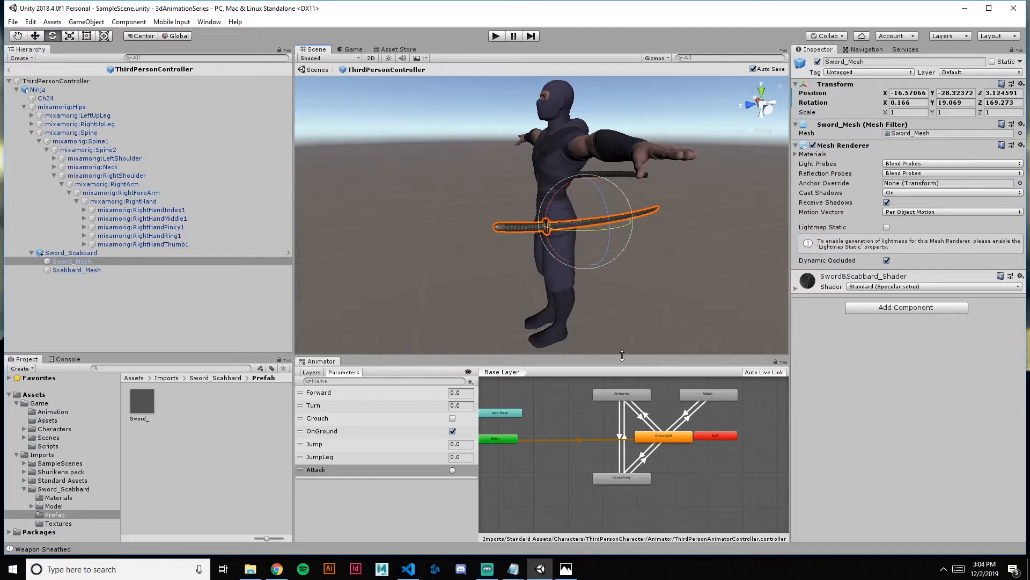
key(ctrl+z)
key(ctrl+z)
key(ctrl+z)
key(ctrl+z)
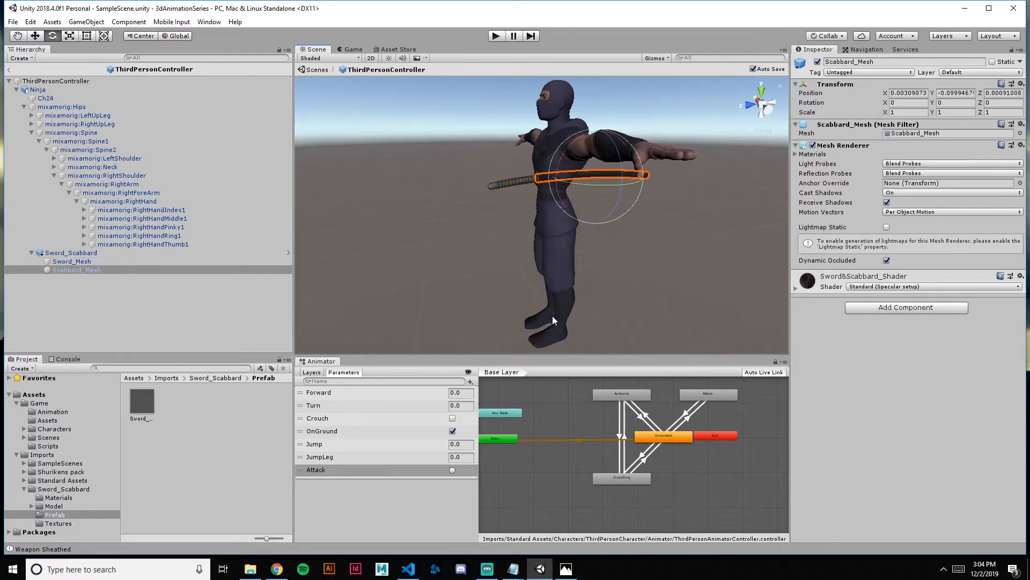
Move the whole Sword_Scabbard to the side of the ninja's hip, at about X -0.185, Y 0.019, Z -0.03
click(105, 254)
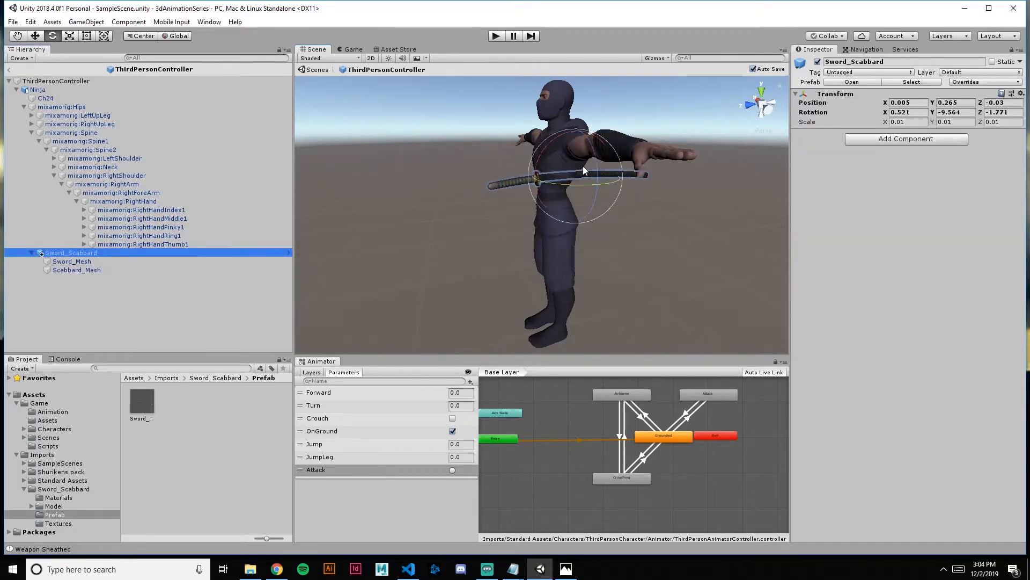
key(w)
drag(563, 171, 599, 194)
right_drag(440, 197, 643, 210)
key(a)
key(d)
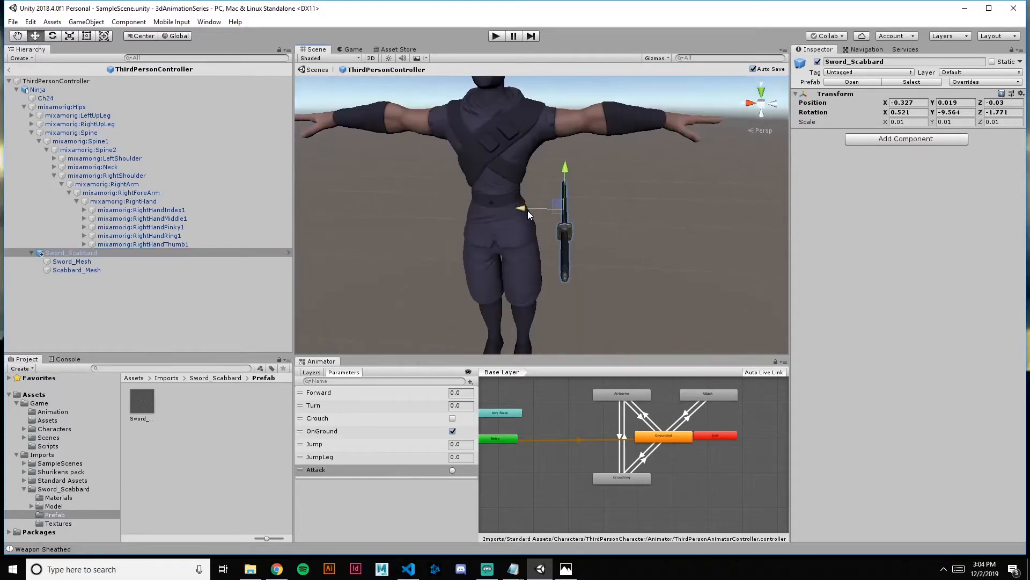
drag(527, 211, 499, 211)
key(d)
right_drag(627, 224, 580, 233)
key(q)
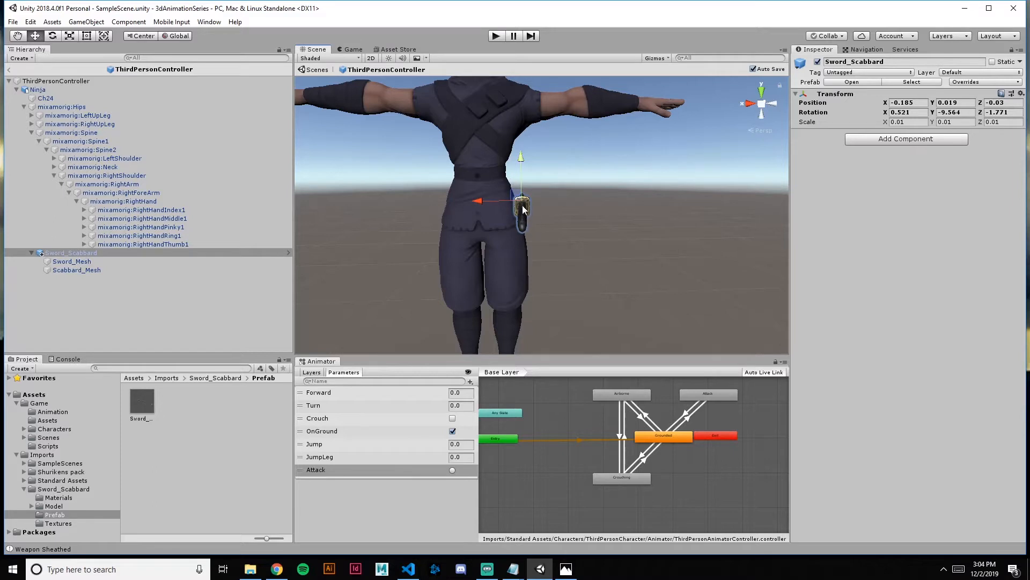
Flip and tilt Sword_Scabbard to a rotation of about -20.5, 9.9, 175 and position it at about -0.178, -0.045, -0.034
key(e)
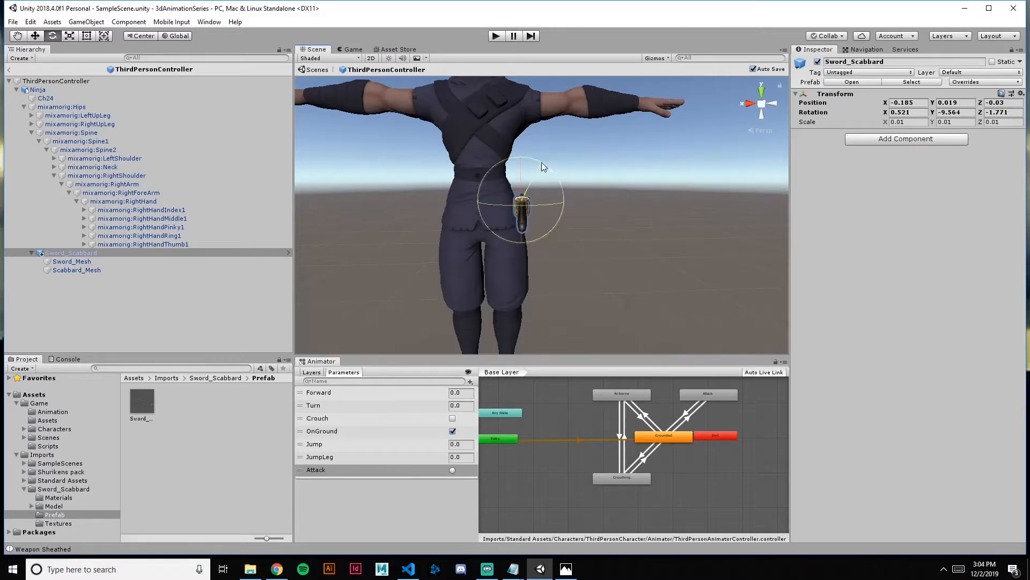
drag(542, 162, 732, 315)
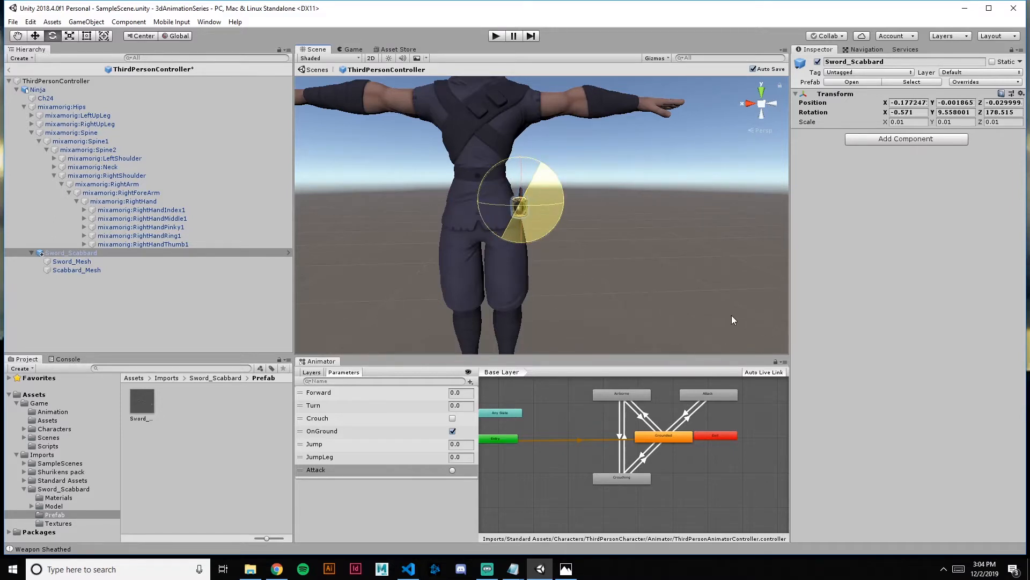
alt+drag(700, 247, 476, 239)
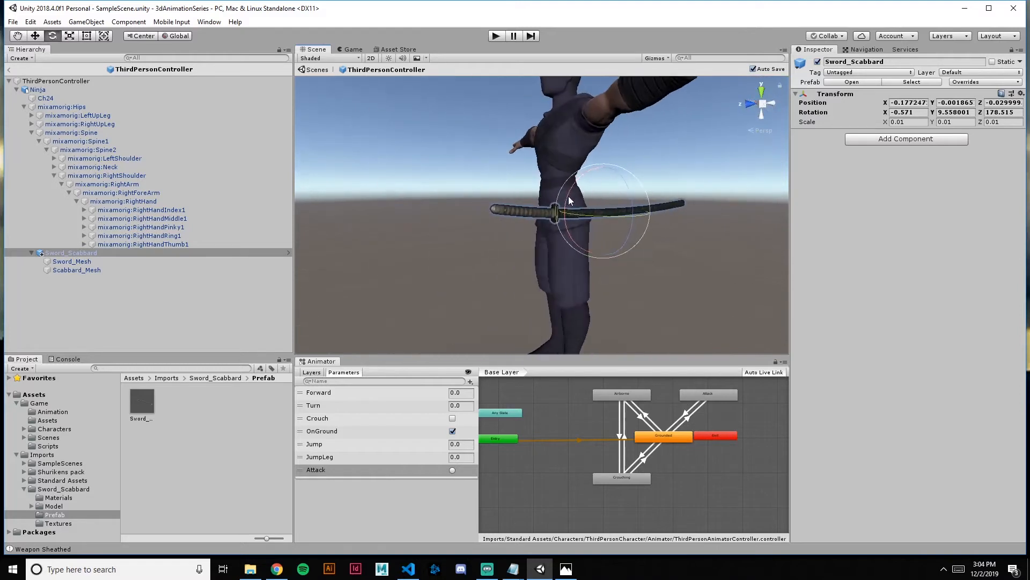
drag(570, 199, 604, 196)
key(w)
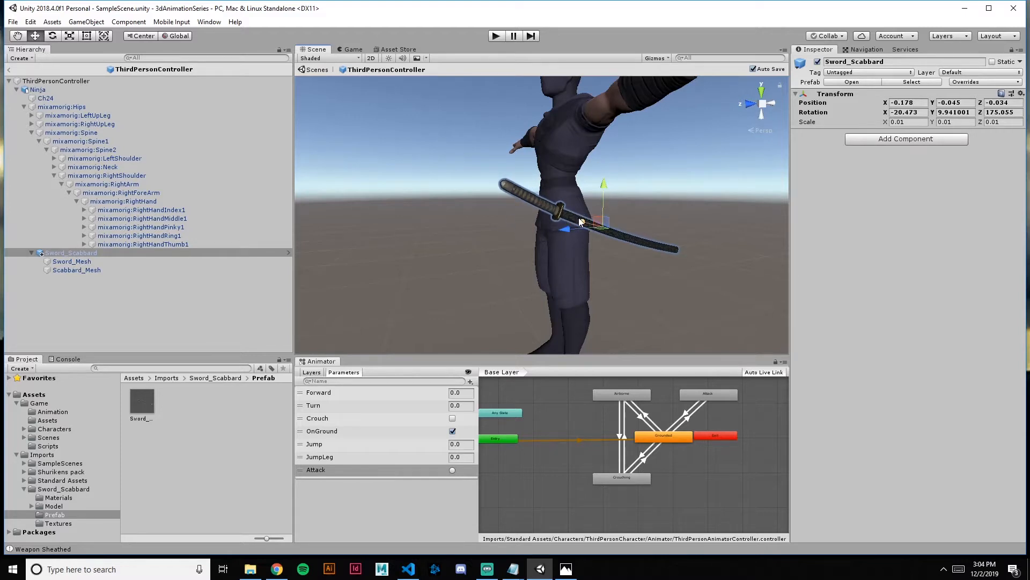
key(a)
right_drag(489, 248, 671, 258)
key(w)
key(a)
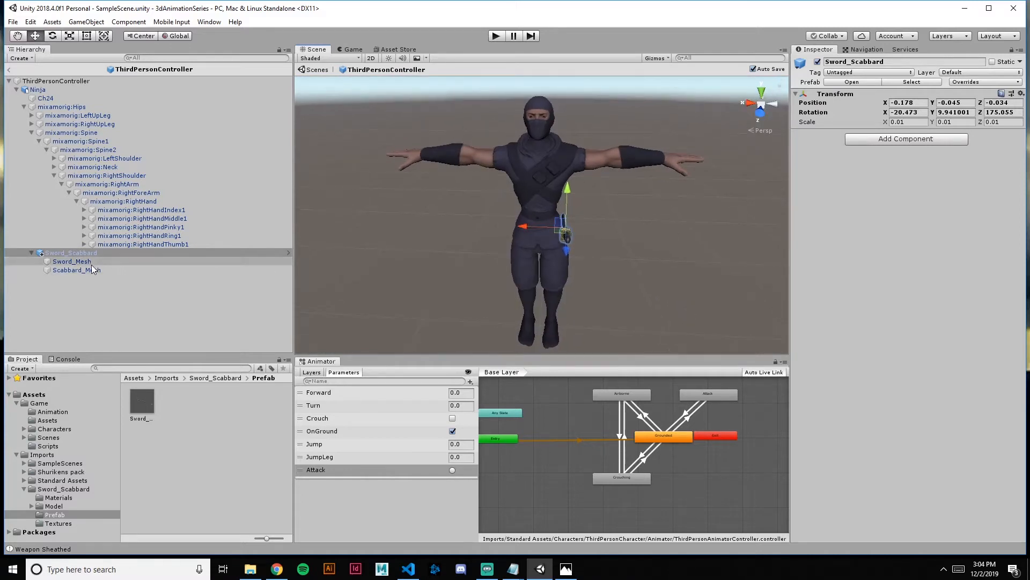
Copy Sword_Mesh from Sword_Scabbard and paste it as a child of the mixamorig:RightHand bone
click(67, 254)
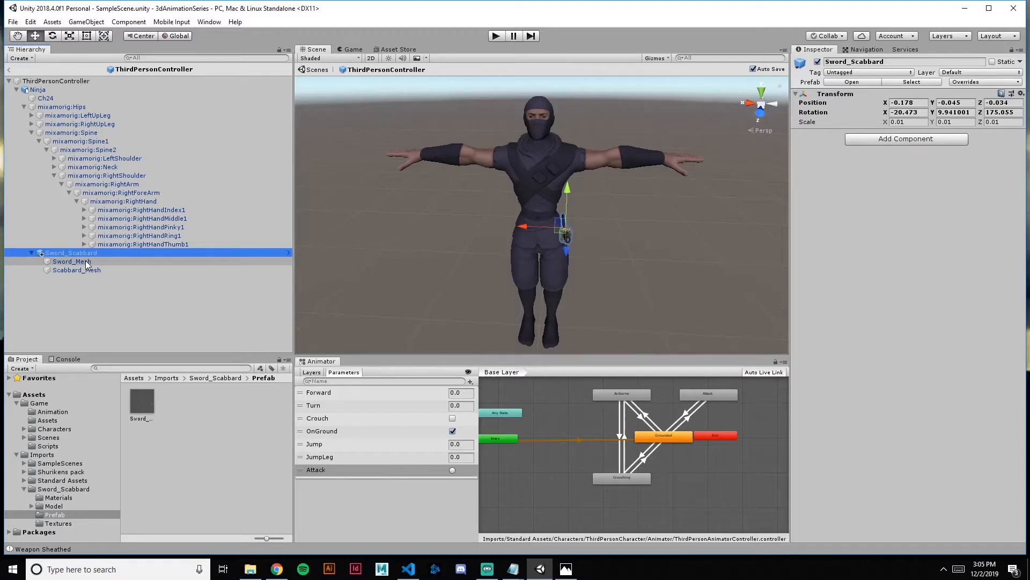
right_click(86, 261)
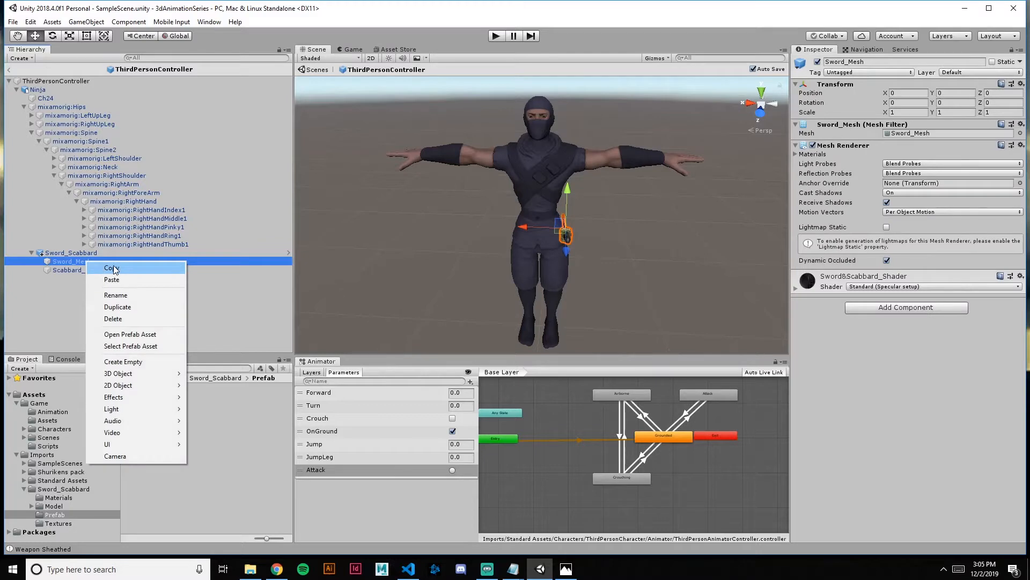
click(113, 268)
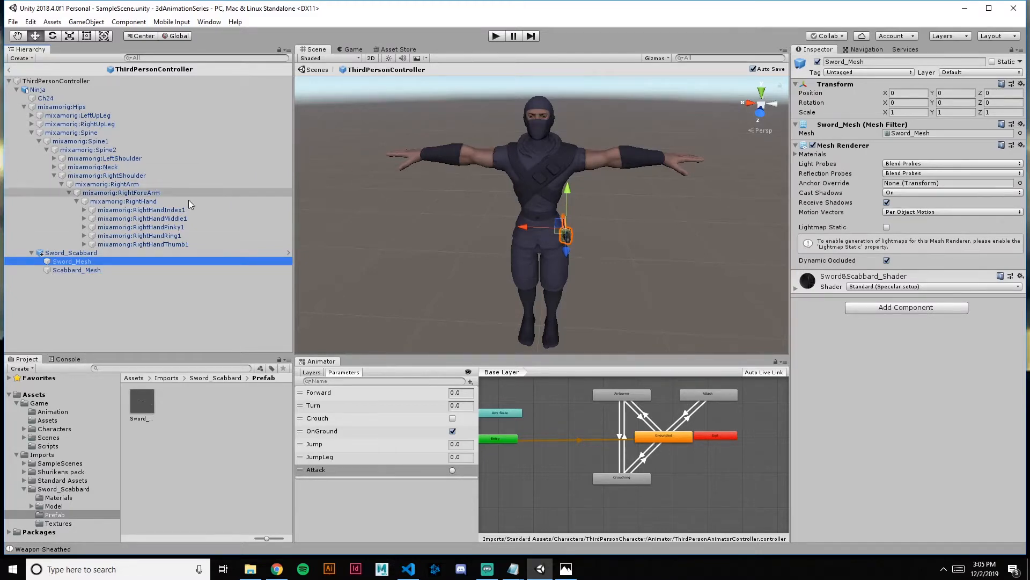
click(131, 201)
click(130, 192)
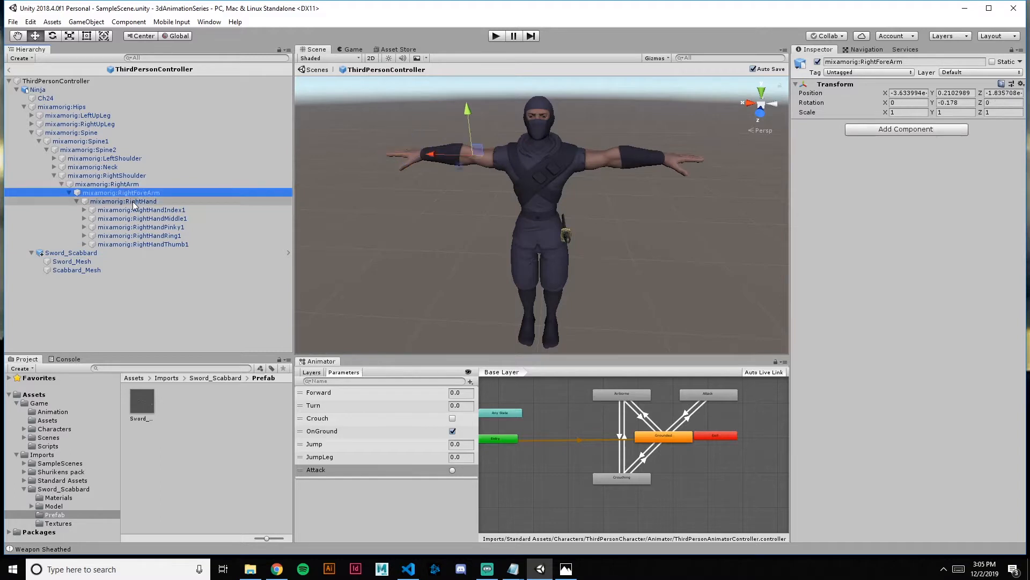
click(133, 201)
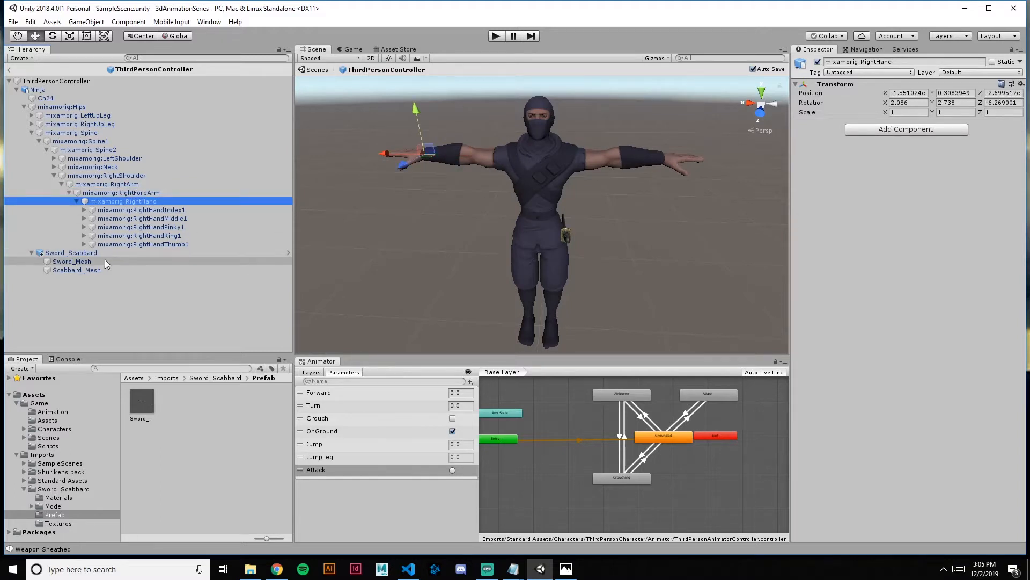
right_click(115, 200)
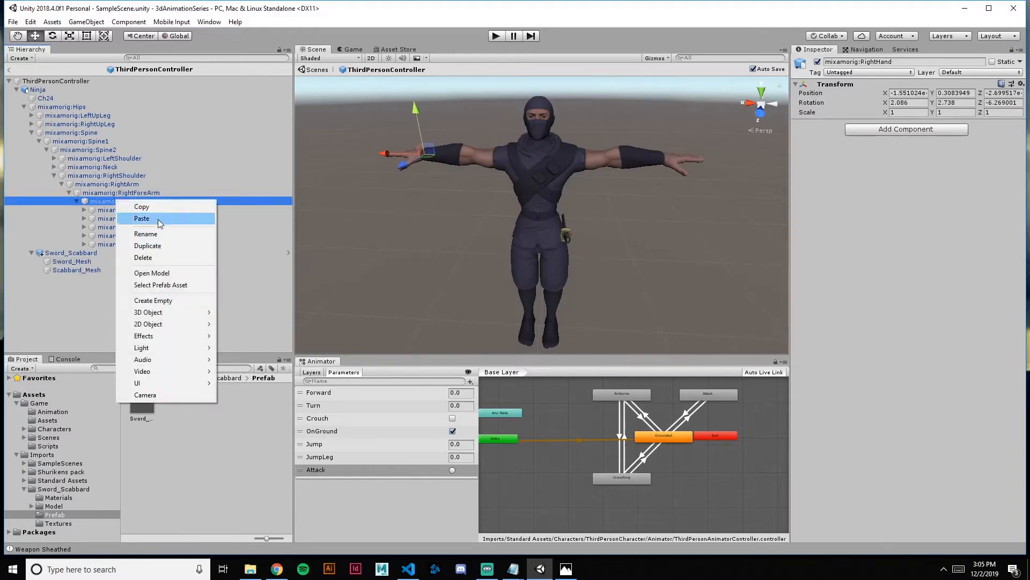
click(142, 218)
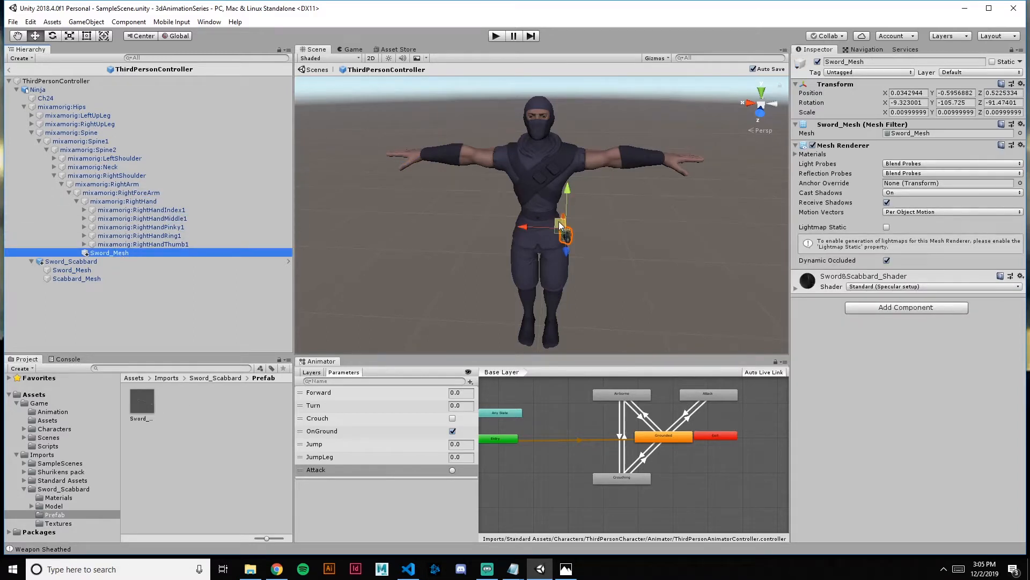
Move the copied Sword_Mesh up to the ninja's right hand, at about X -0.006, Y 0.458, Z 0.068
drag(565, 232, 501, 189)
key(w)
right_drag(502, 189, 405, 157)
key(a)
Rotate the hand's Sword_Mesh to about 1.5, -280.2, -4.3 so the handle crosses the palm and the blade points forward
key(e)
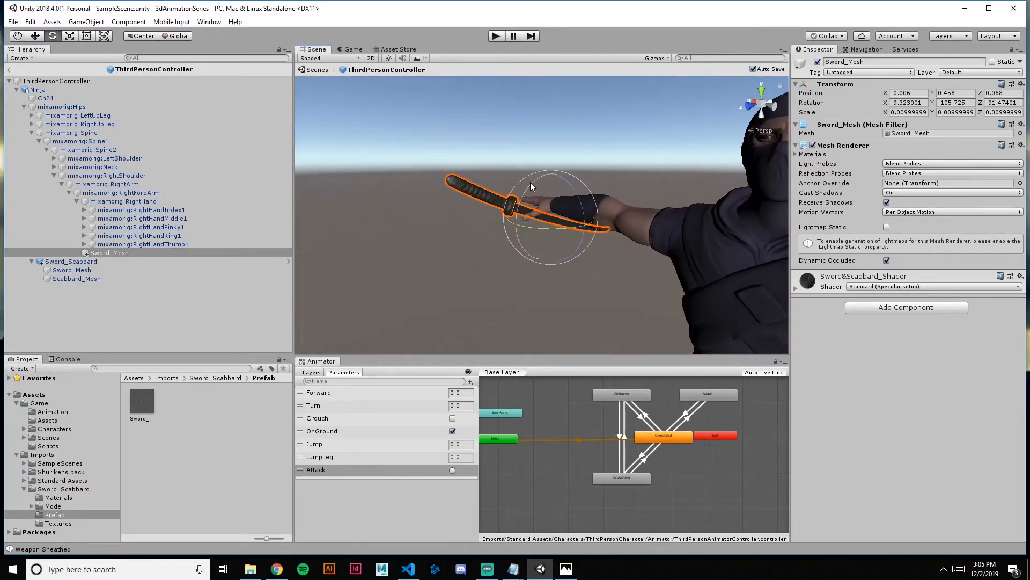
drag(534, 188, 766, 175)
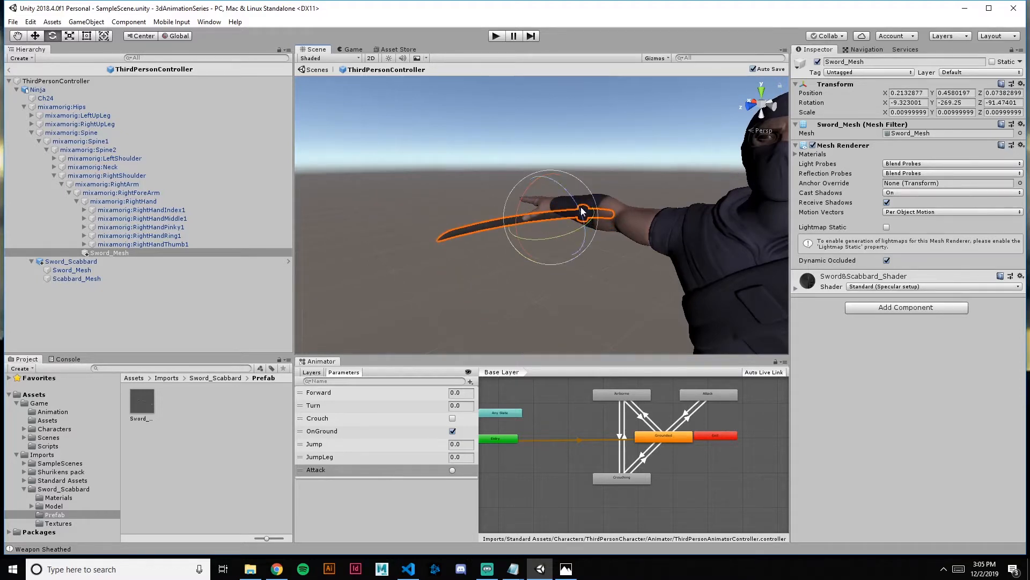
drag(585, 201, 586, 202)
alt+drag(587, 207, 672, 208)
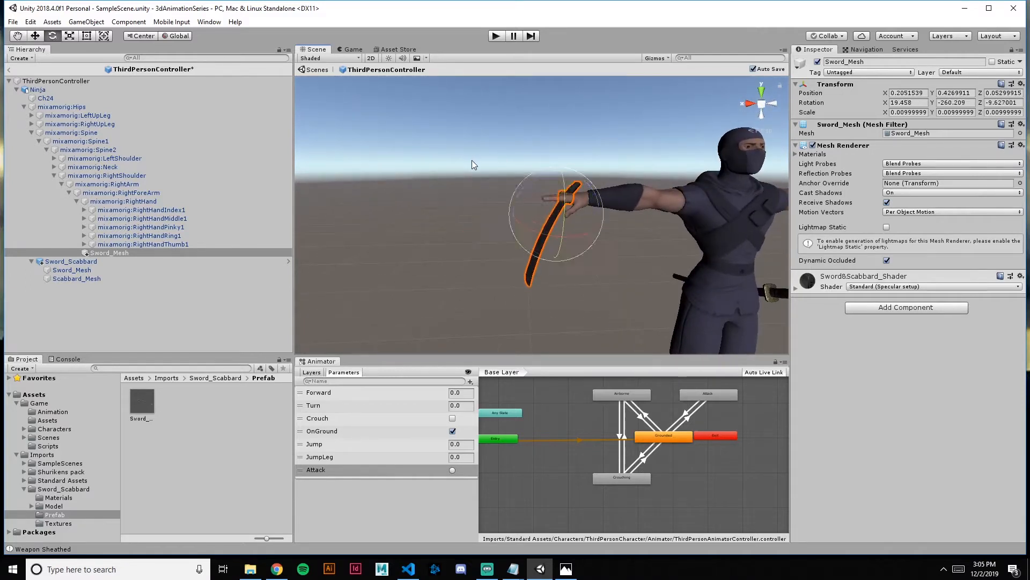
drag(562, 201, 561, 188)
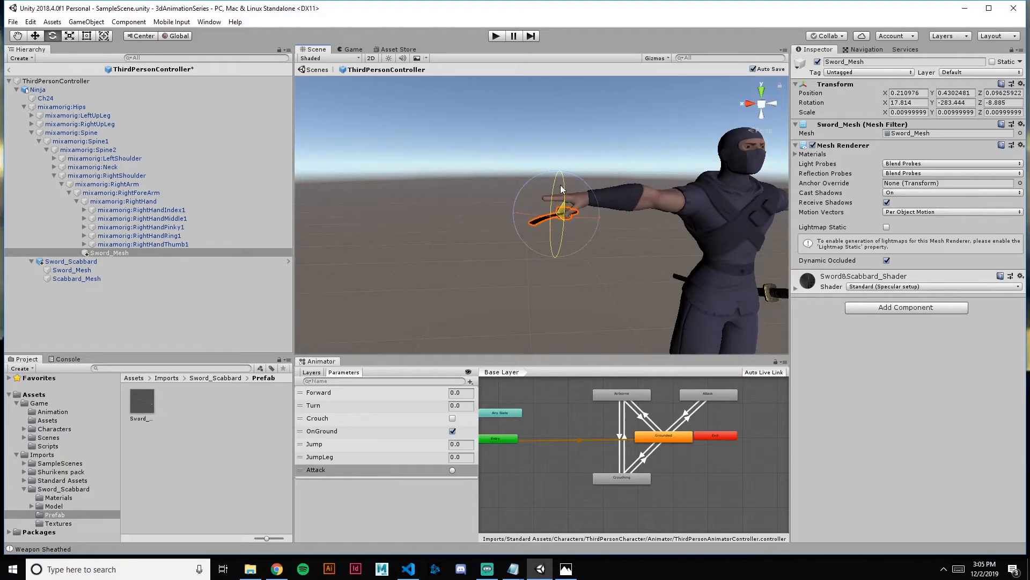
alt+drag(604, 235, 864, 424)
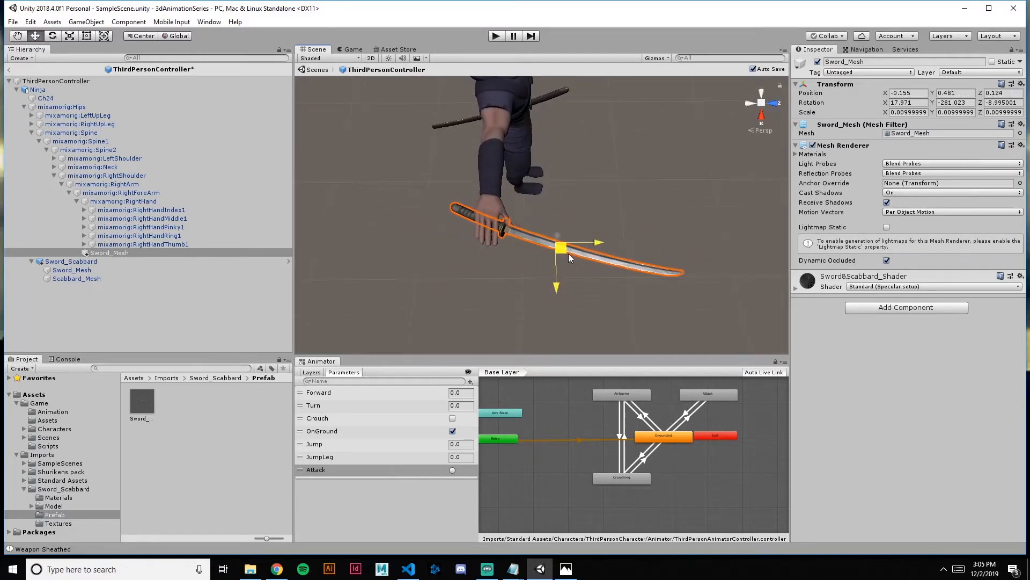
drag(569, 254, 558, 232)
key(e)
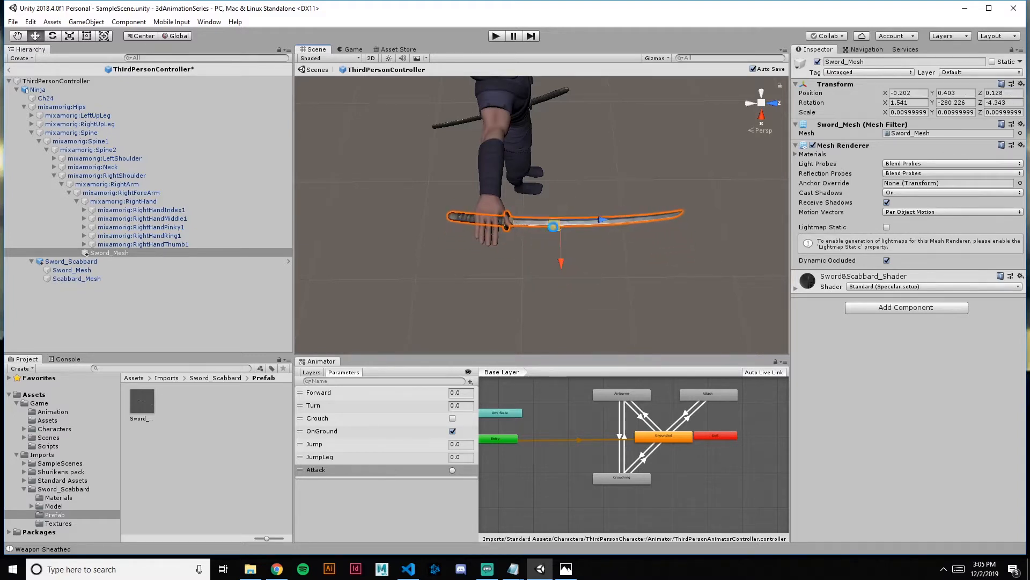
Fit the hand's Sword_Mesh handle into the palm, at about X -0.212, Y 0.424, Z 0.019
key(w)
right_drag(553, 226, 582, 102)
key(s)
drag(634, 184, 636, 173)
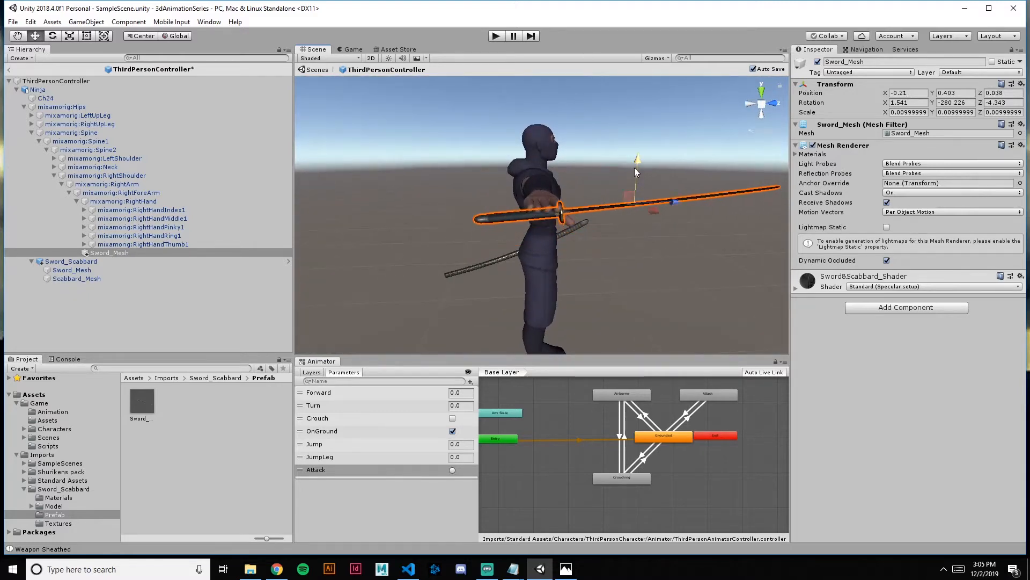
right_drag(636, 172, 374, 254)
key(a)
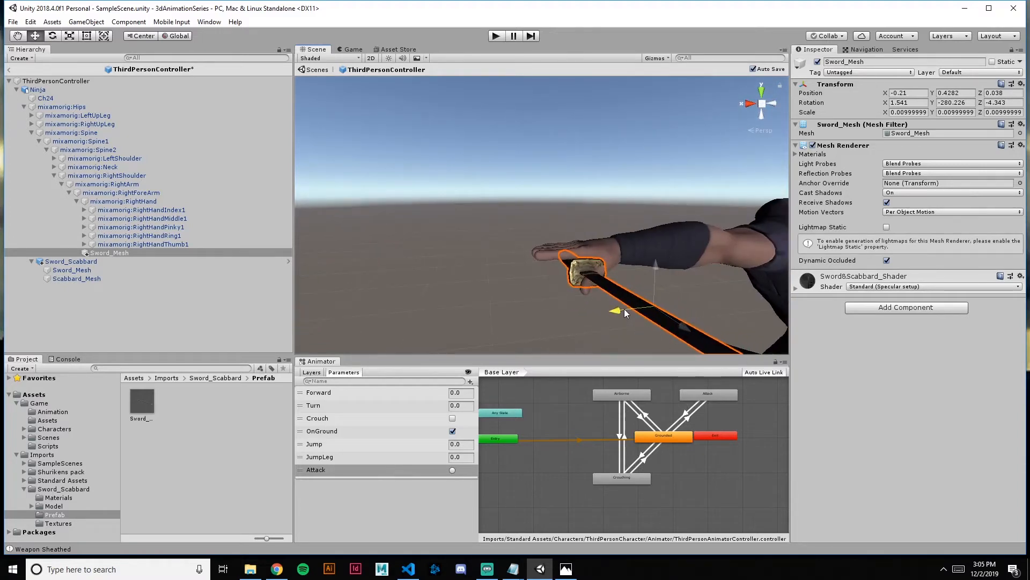
drag(660, 271, 904, 291)
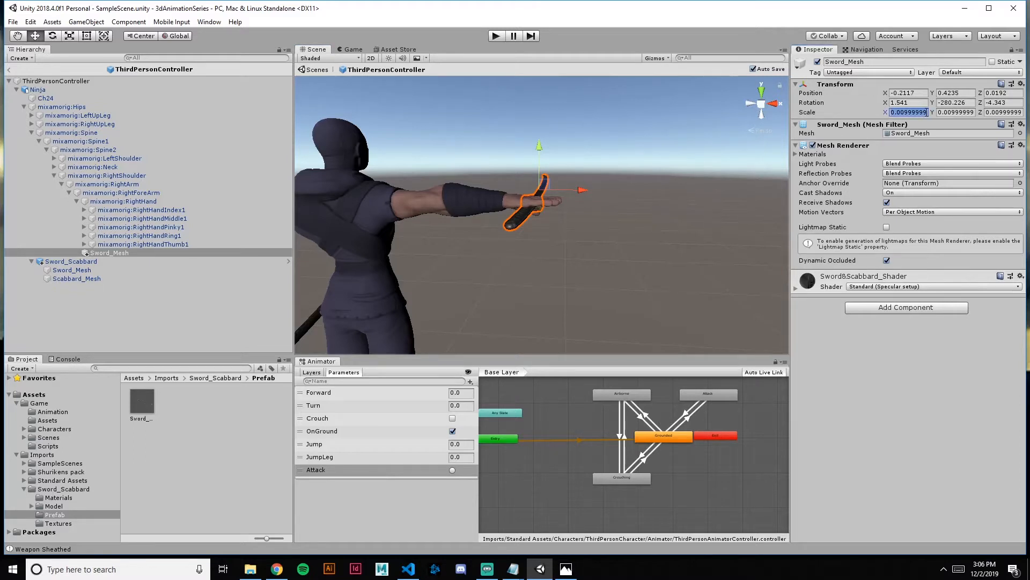
Set the scale of the hand's Sword_Mesh to 0.007 on all three axes
text(1)
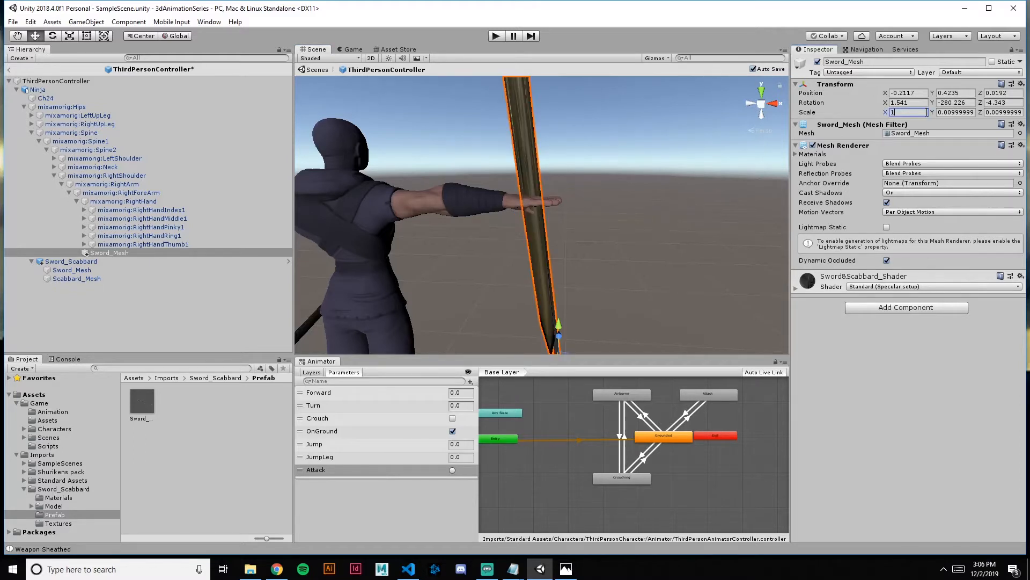
key(BackSpace)
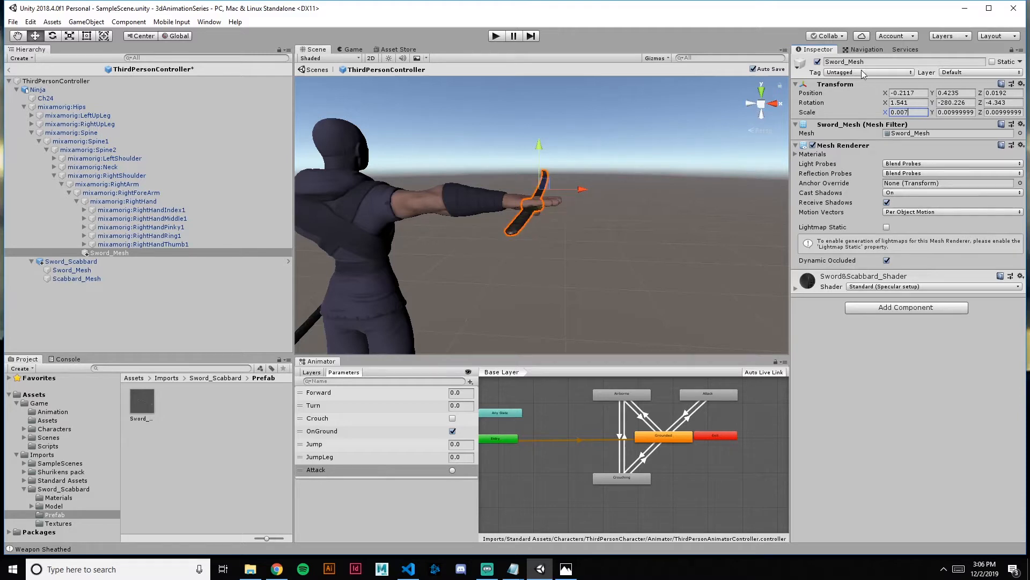
key(d)
right_drag(556, 228, 396, 196)
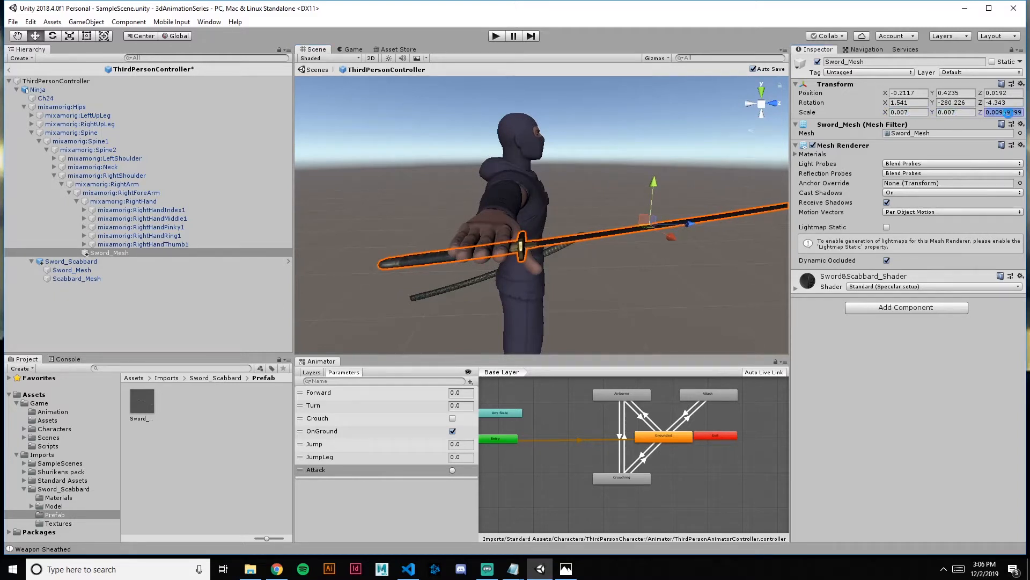
text(0.007)
Reposition the scaled Sword_Mesh in the right hand at about X -0.179, Y 0.424, Z 0.017
click(638, 195)
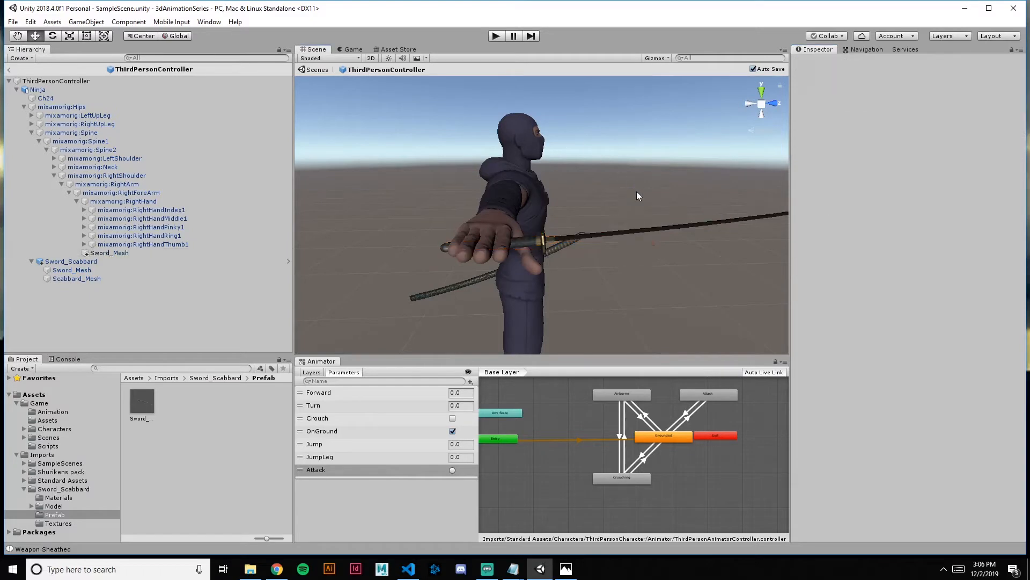
click(537, 238)
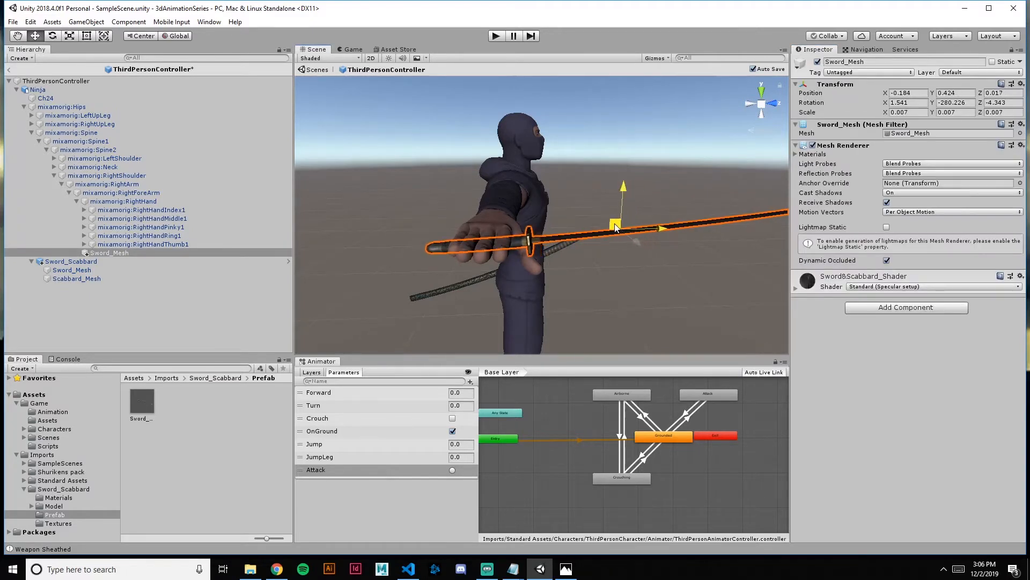
right_drag(614, 227, 736, 226)
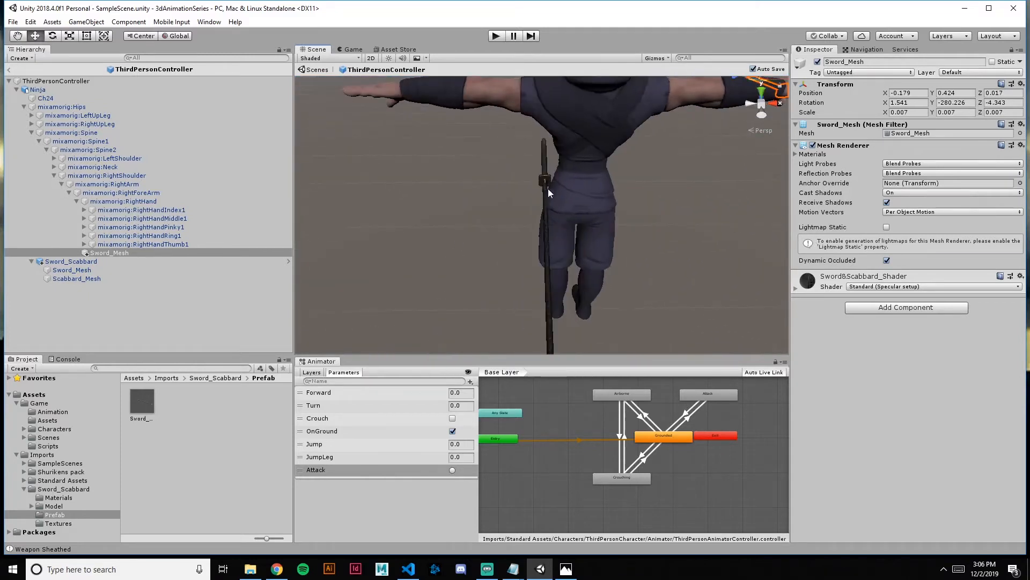
Set the scale of Sword_Scabbard to 0.007 on all three axes
click(90, 262)
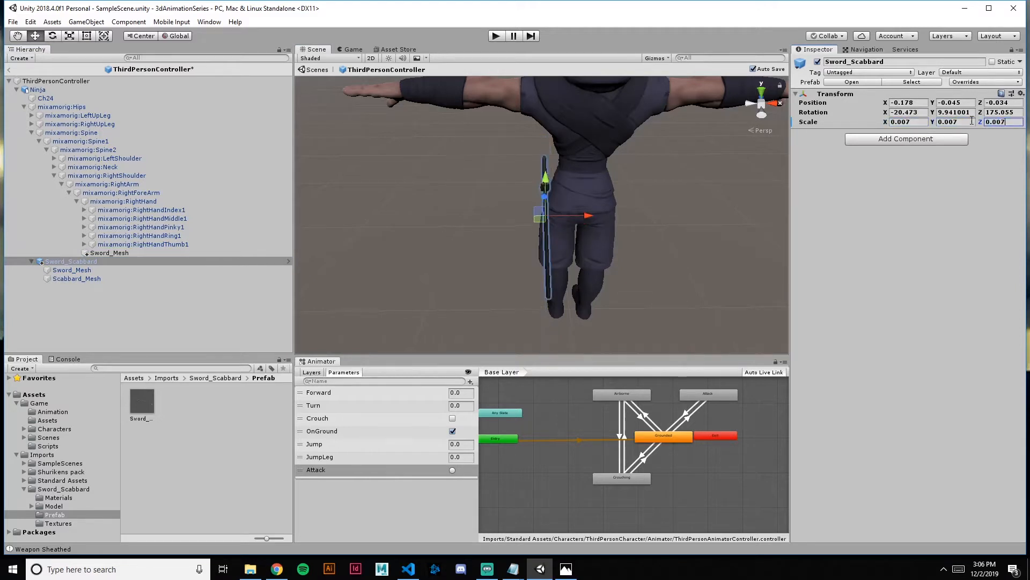
right_drag(717, 149, 530, 169)
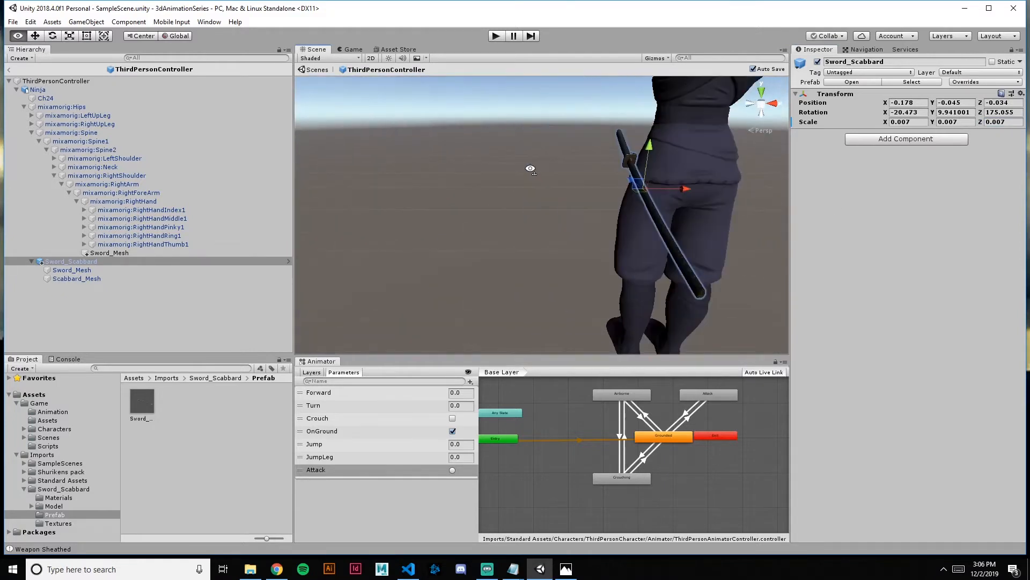
scroll(485, 201, down, 6)
Disable the Mesh Renderer of the right hand's Sword_Mesh and return from the prefab to SampleScene
right_drag(636, 189, 445, 161)
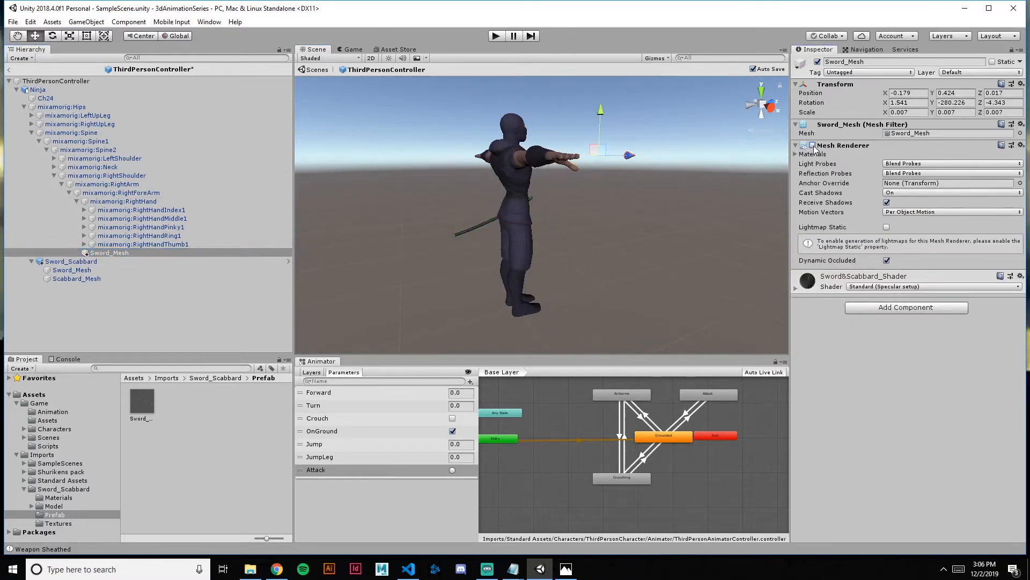
right_drag(538, 224, 682, 221)
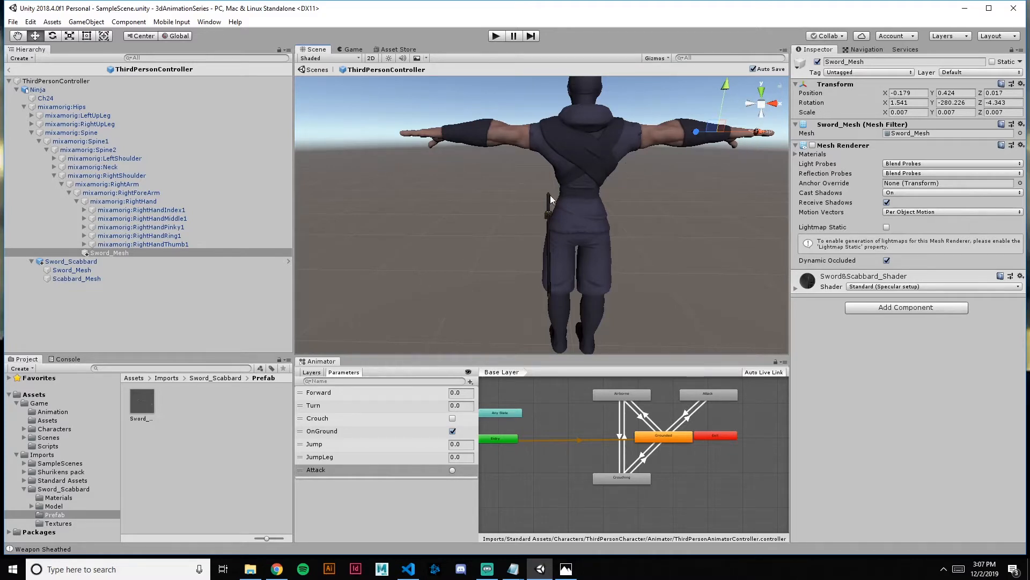
alt+drag(367, 199, 806, 191)
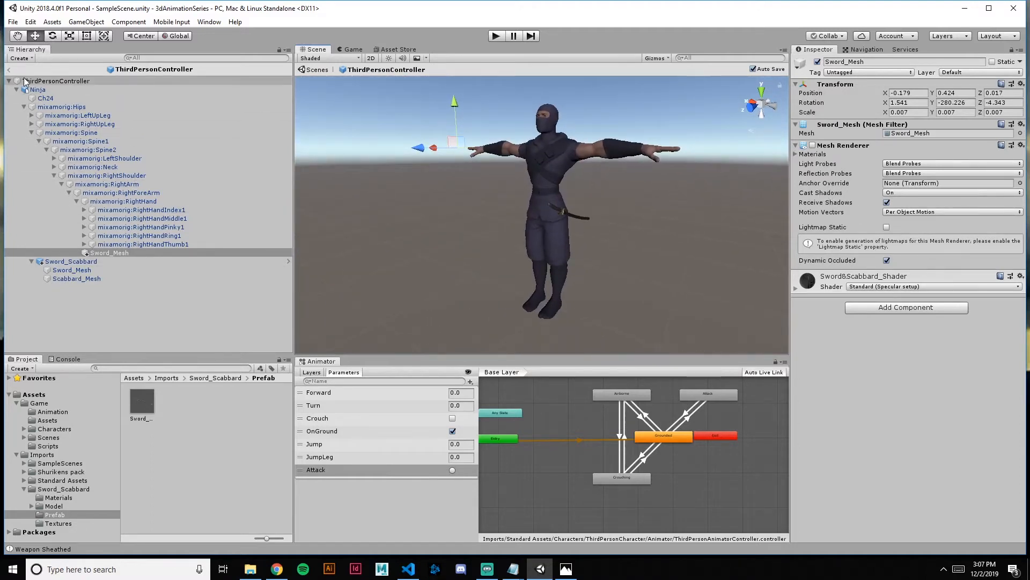
click(9, 70)
alt+drag(610, 190, 627, 180)
Play-test the scene by walking the ninja around to check the sheathed sword, and stop play mode
click(501, 34)
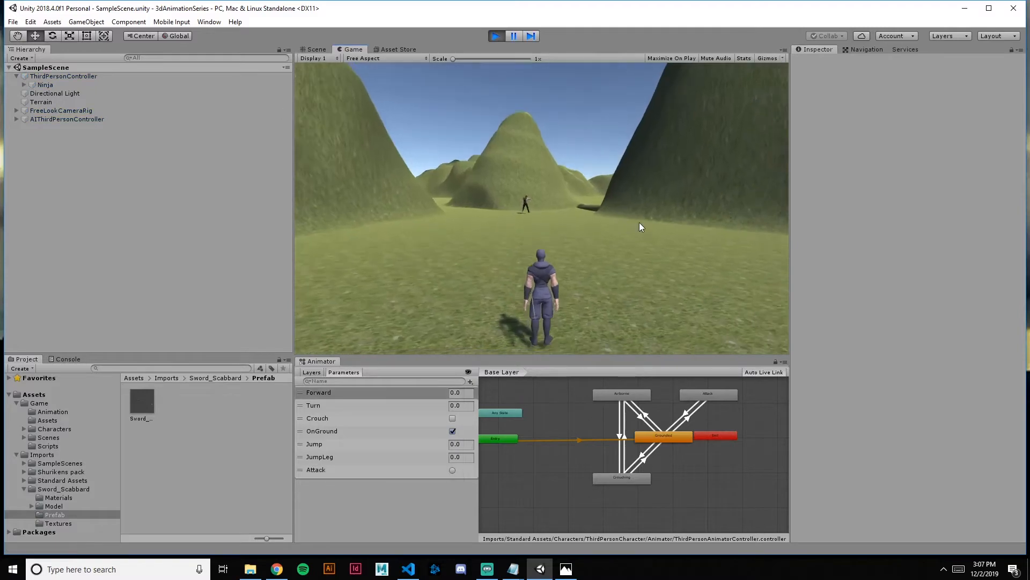
key(w)
key(a)
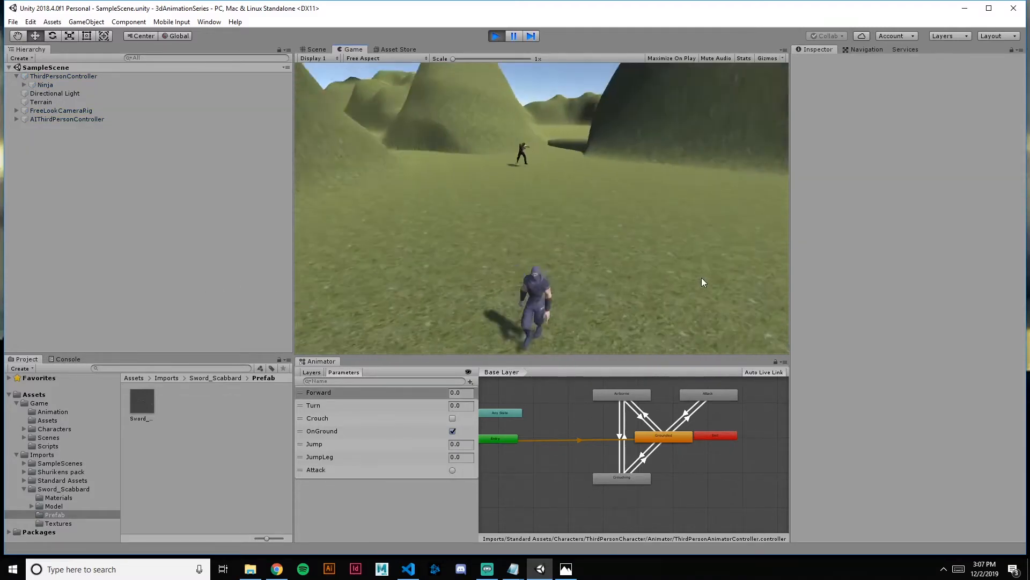
key(d)
key(w)
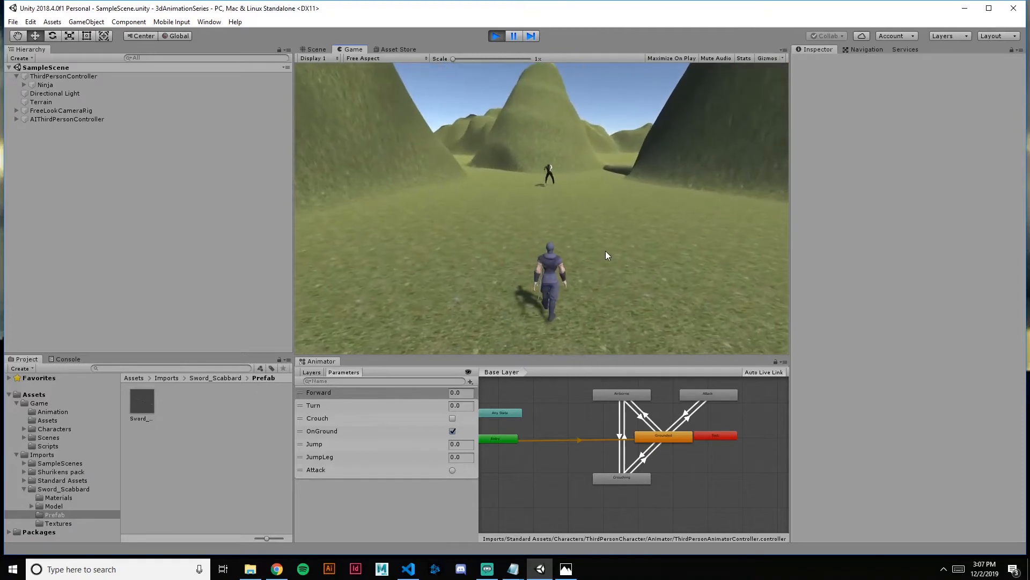
click(499, 35)
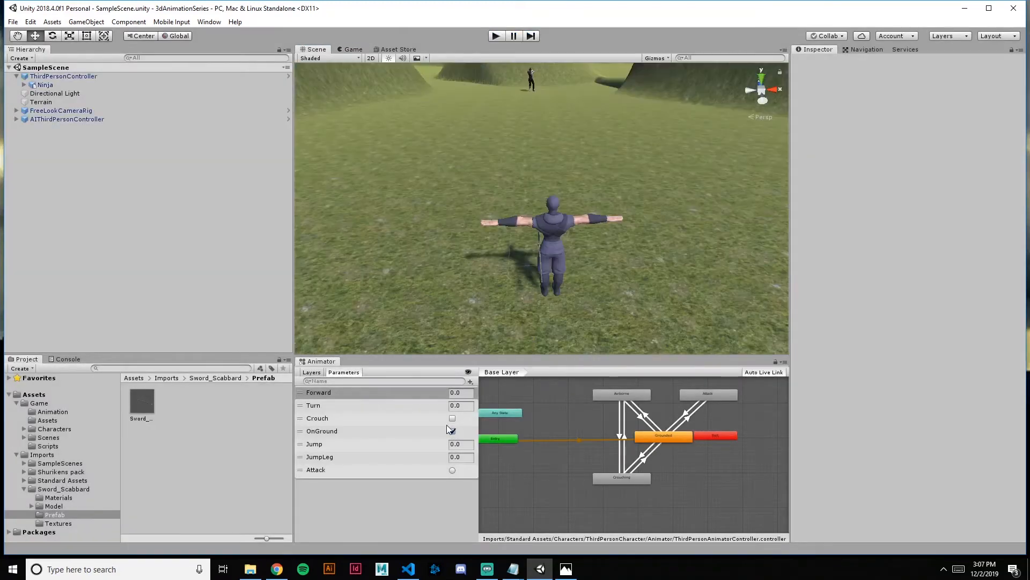
Switch to Mixamo, search the animations for "withdraw sword", and apply Withdrawing Sword to the ninja with Character Arm-Space 55
click(284, 566)
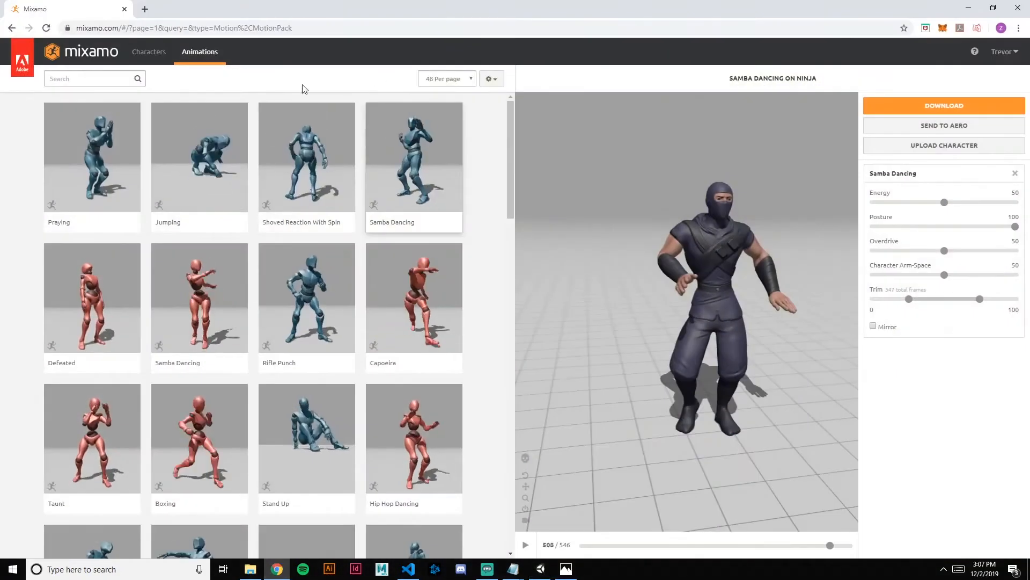
click(119, 81)
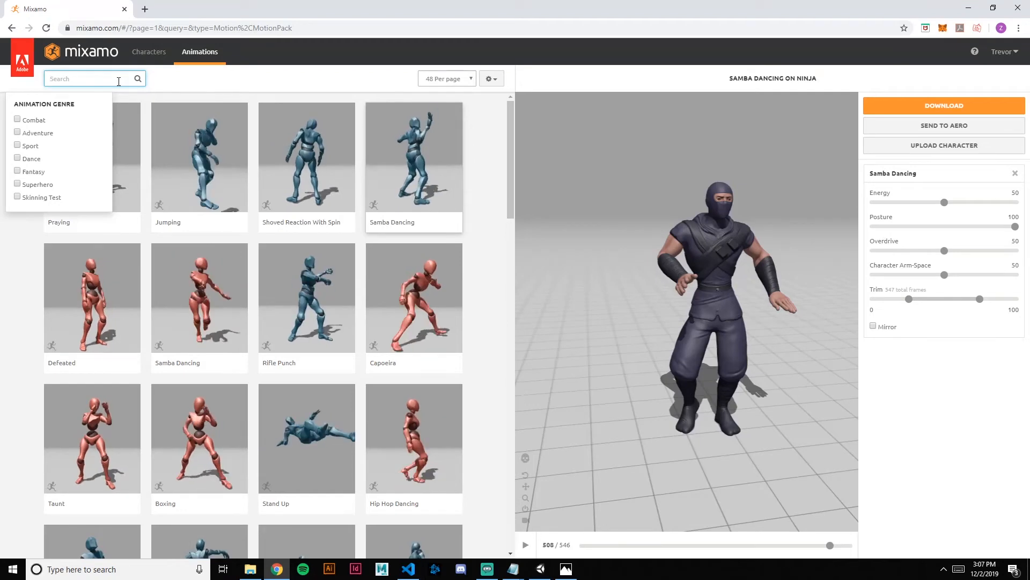
text(withdraw swopr)
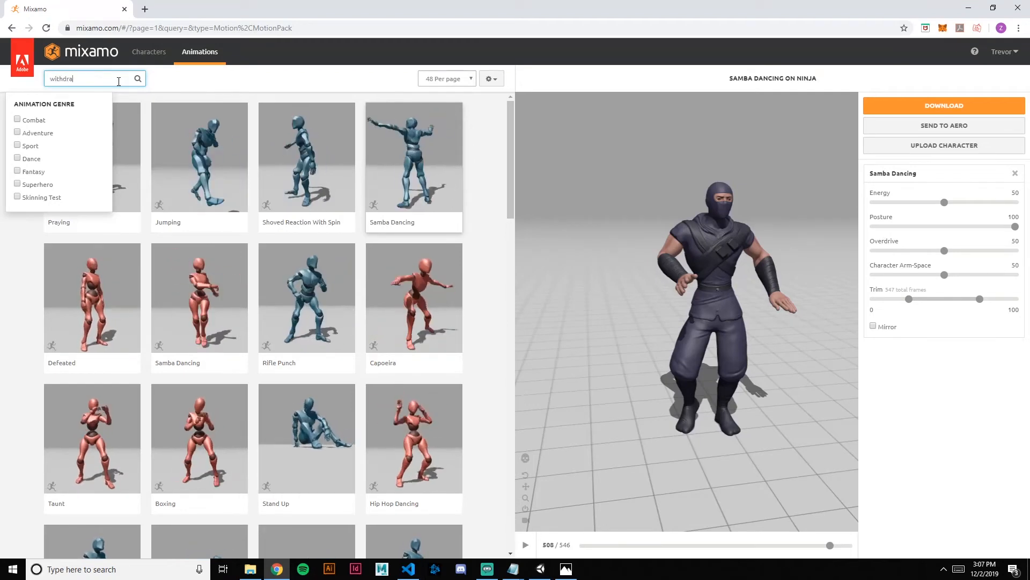
key(BackSpace)
key(BackSpace)
text(rd)
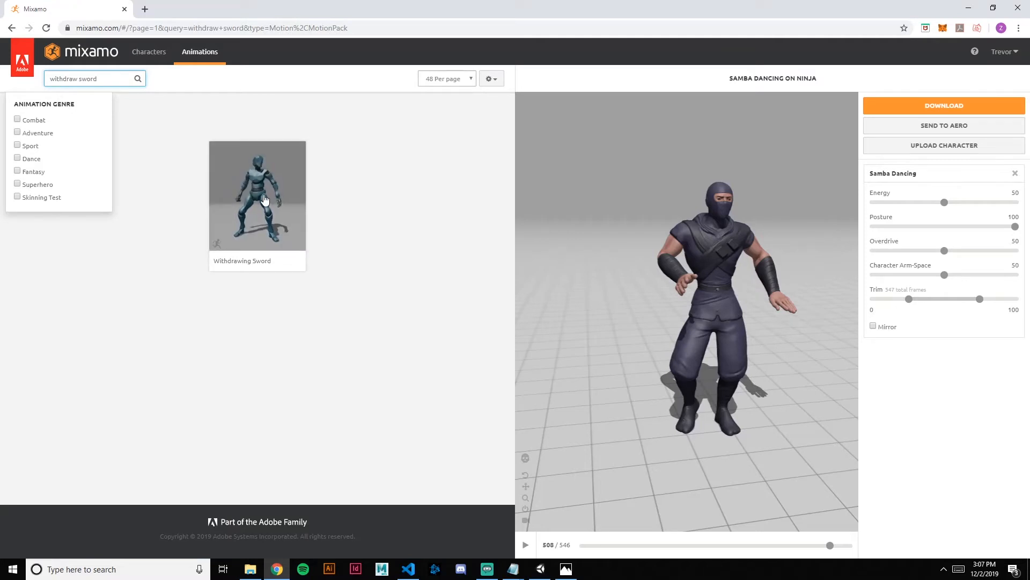
click(265, 200)
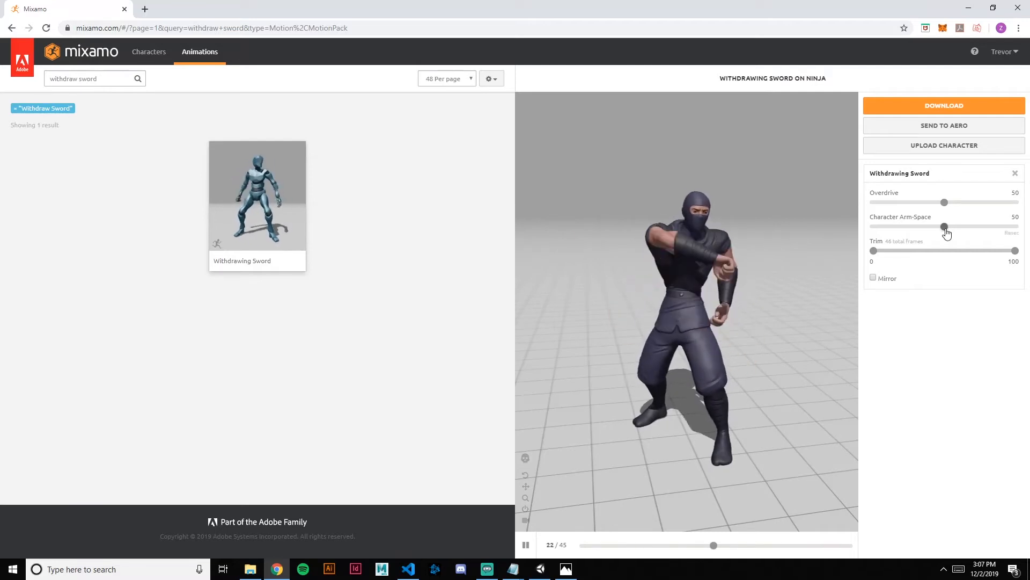
mouse_move(946, 231)
mouse_down()
mouse_move(984, 231)
mouse_move(960, 232)
mouse_up()
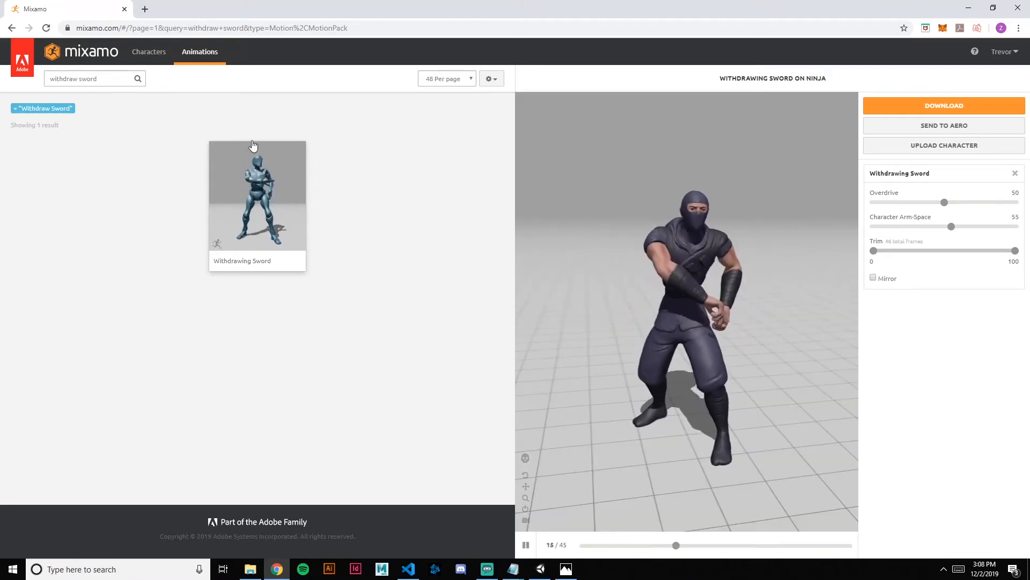
Download the animation as FBX for Unity without skin at 30 fps, saved as "Withdrawing Sword" in the project's Animation folder
click(931, 110)
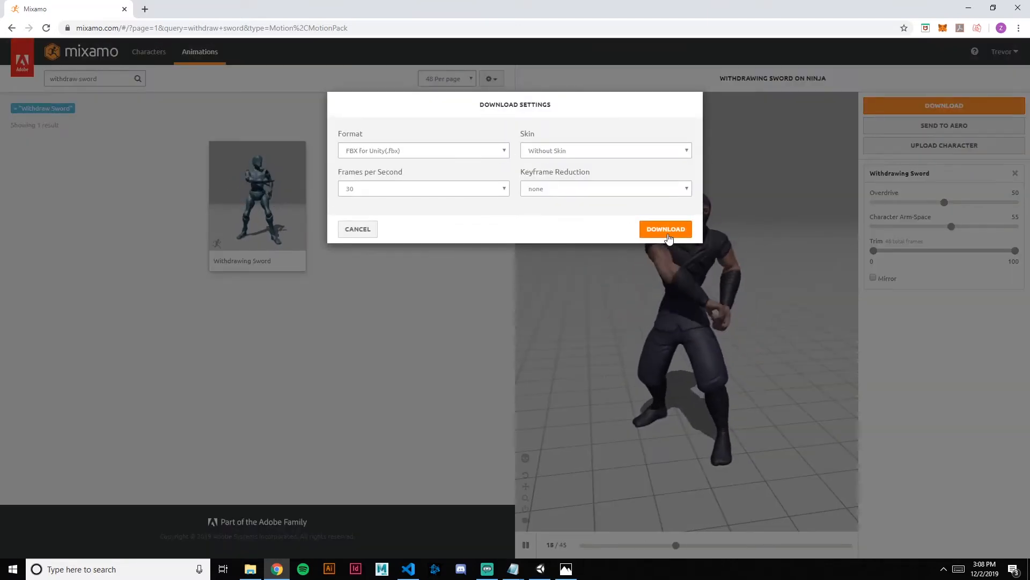
click(642, 231)
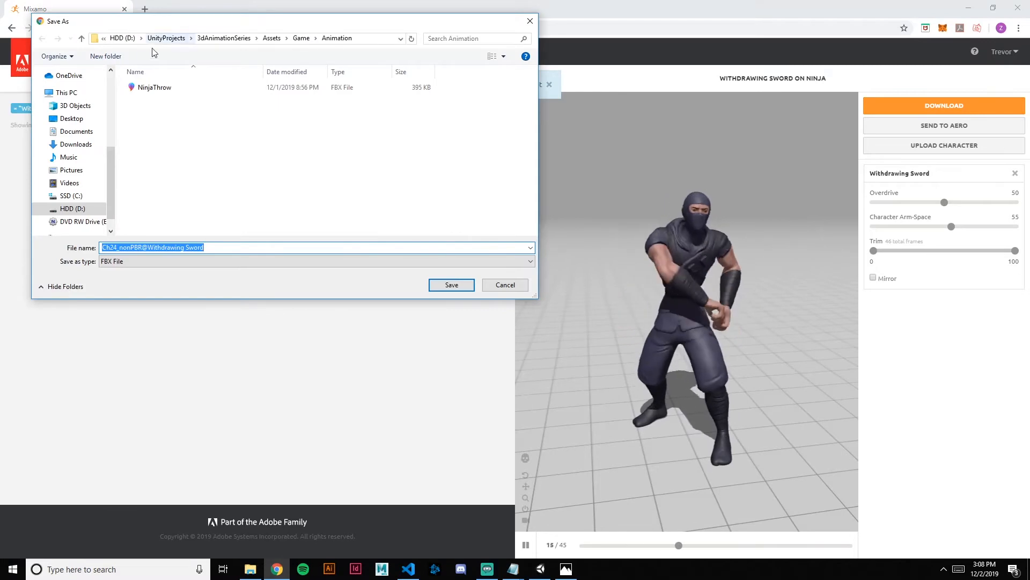
click(149, 249)
drag(149, 249, 101, 248)
key(BackSpace)
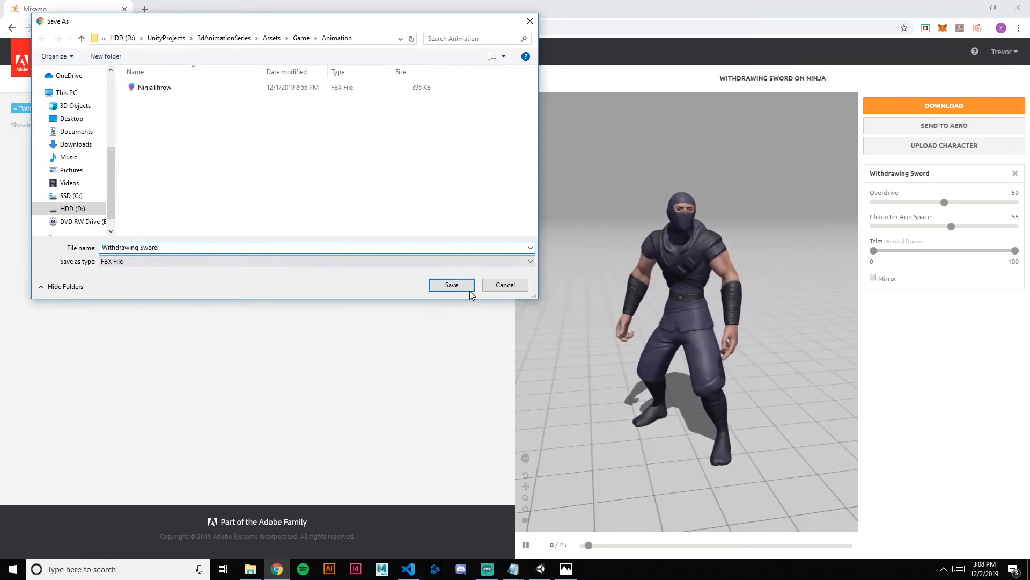
click(452, 285)
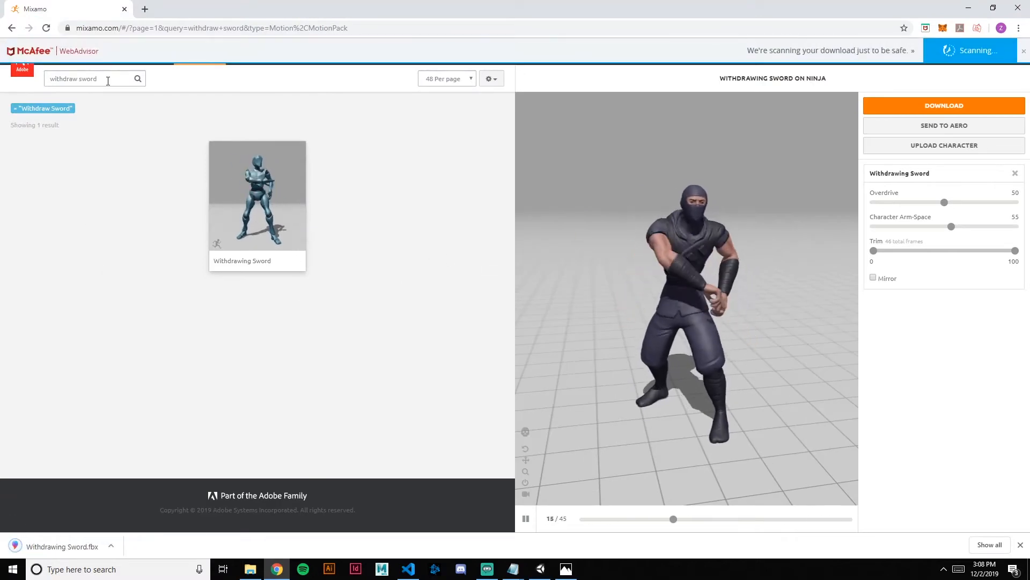
Search the animations for "sheath sword" and apply Sheathing Sword to the ninja
double_click(79, 79)
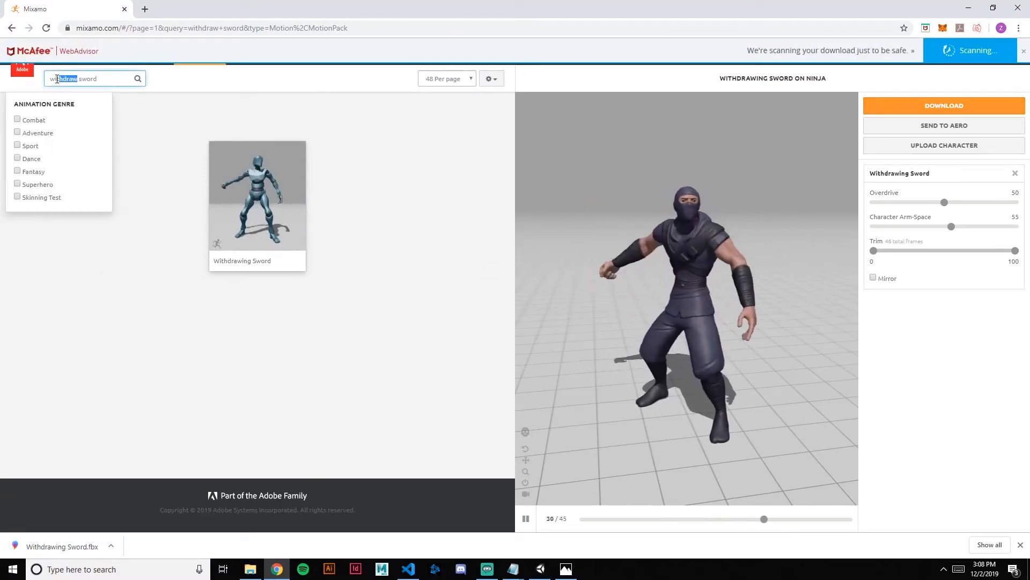
text(shewa)
key(BackSpace)
key(BackSpace)
text(ath)
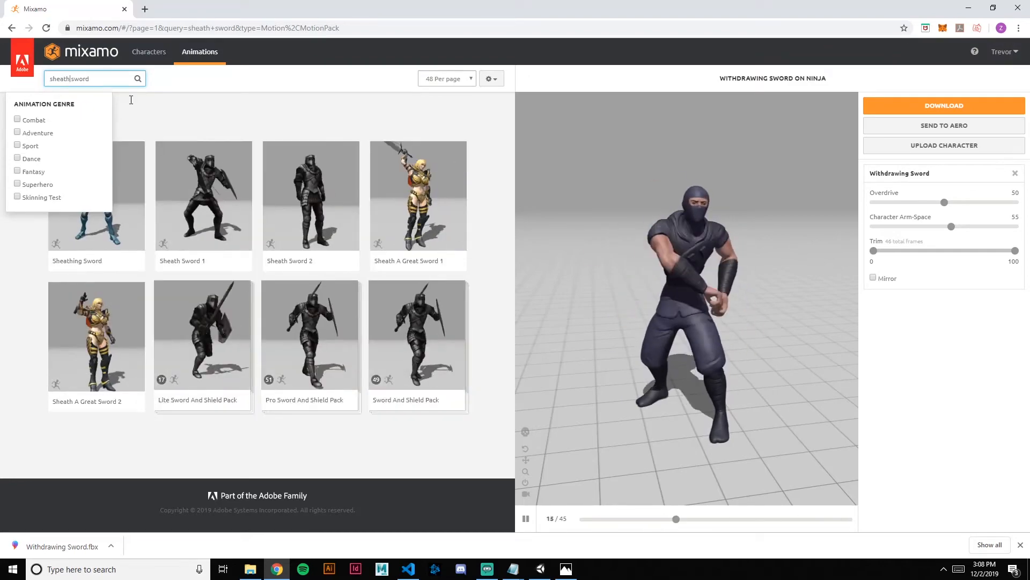
key(Return)
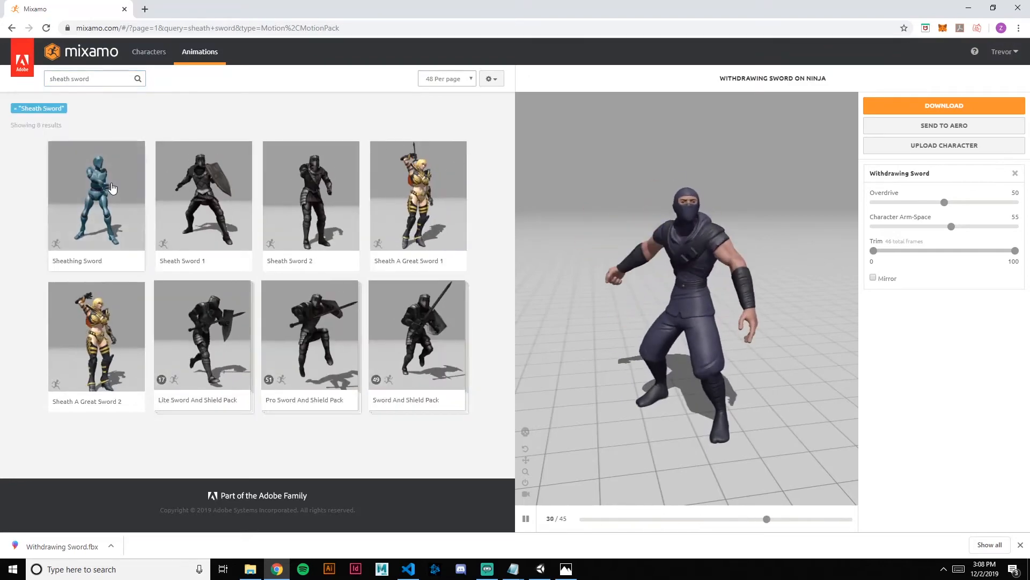
click(116, 194)
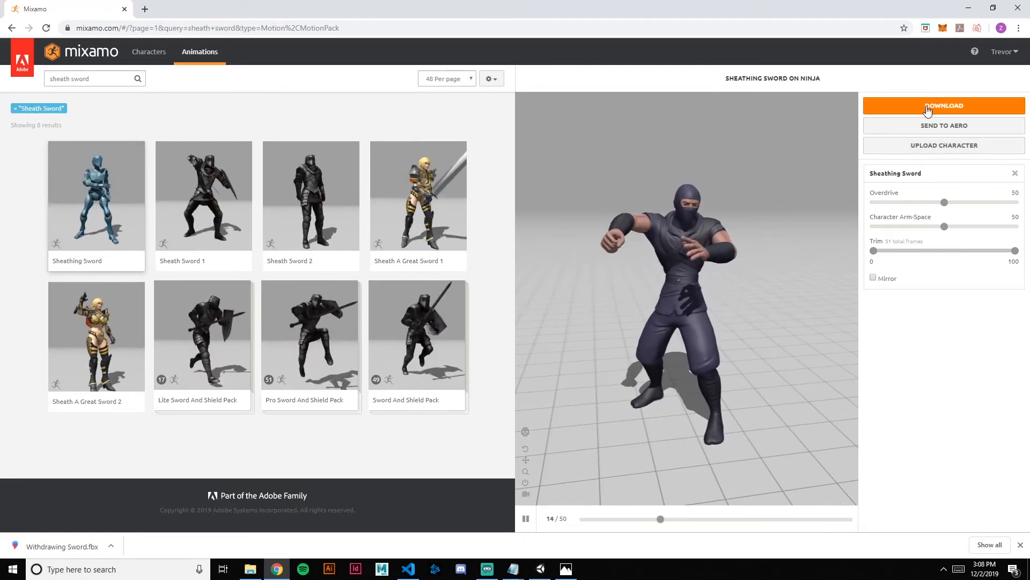
Download the animation as FBX for Unity without skin at 30 fps, saved as "Sheathing Sword" in the project's Animation folder
click(867, 107)
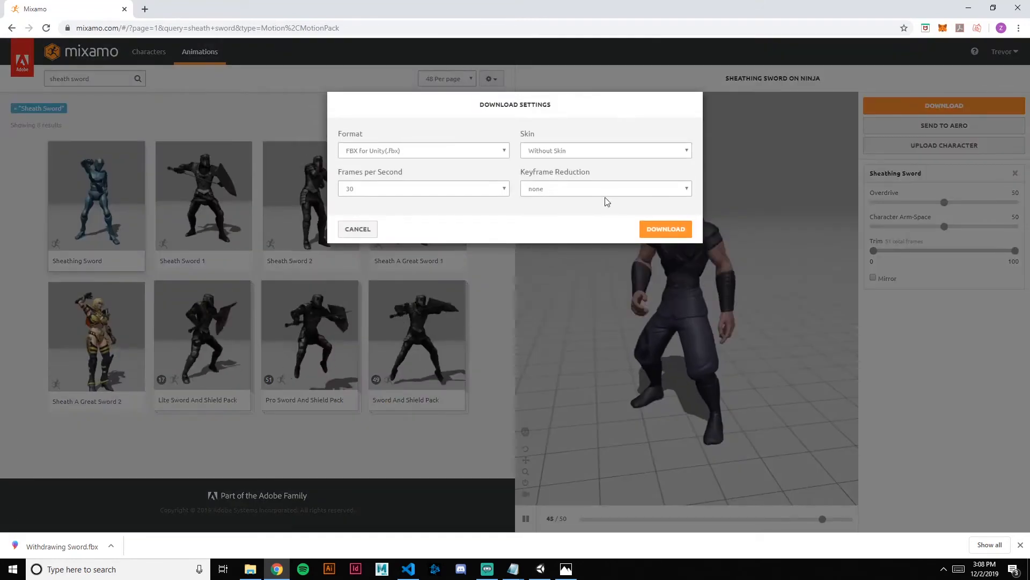
click(661, 230)
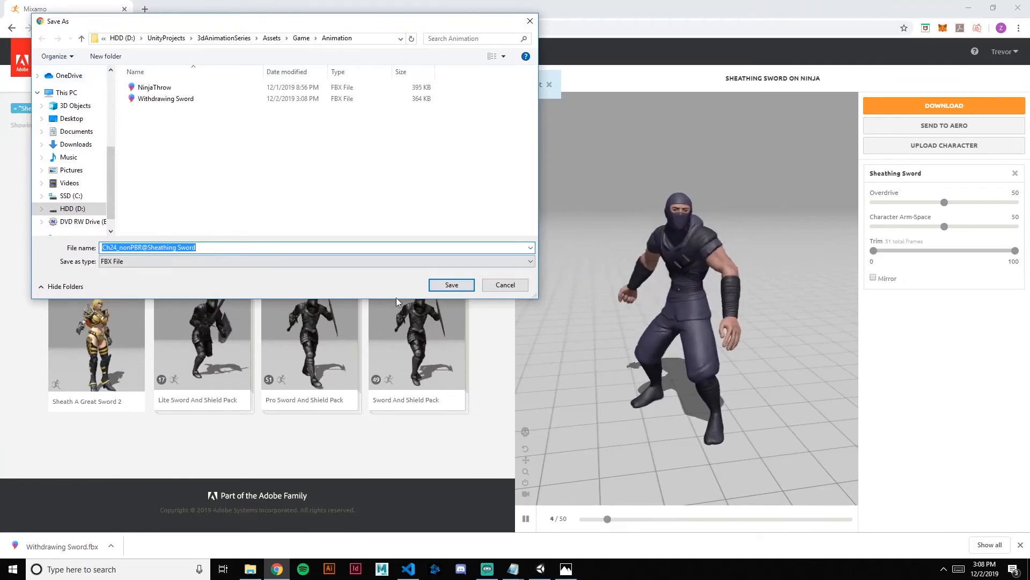
drag(148, 248, 102, 248)
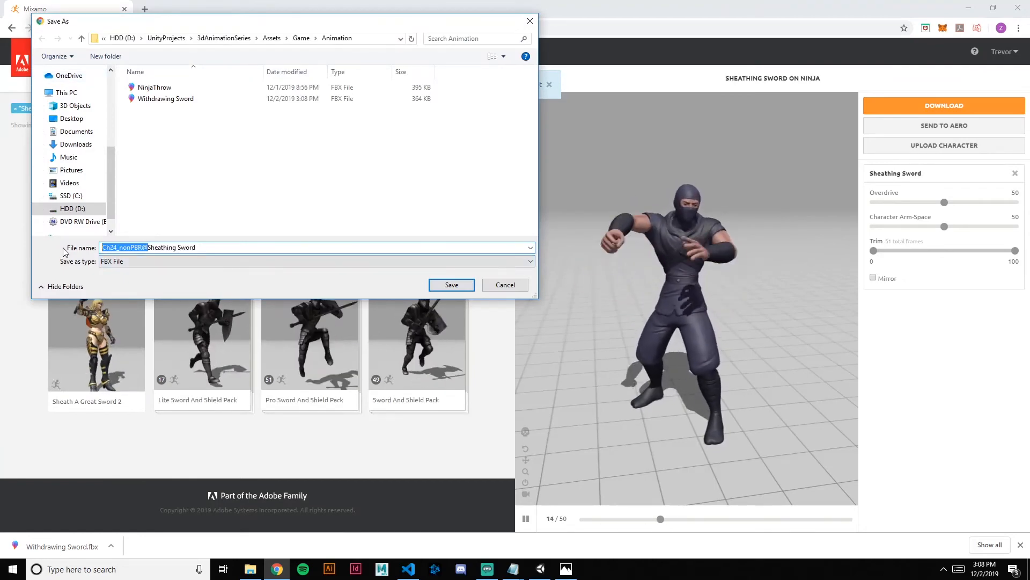
key(BackSpace)
click(451, 285)
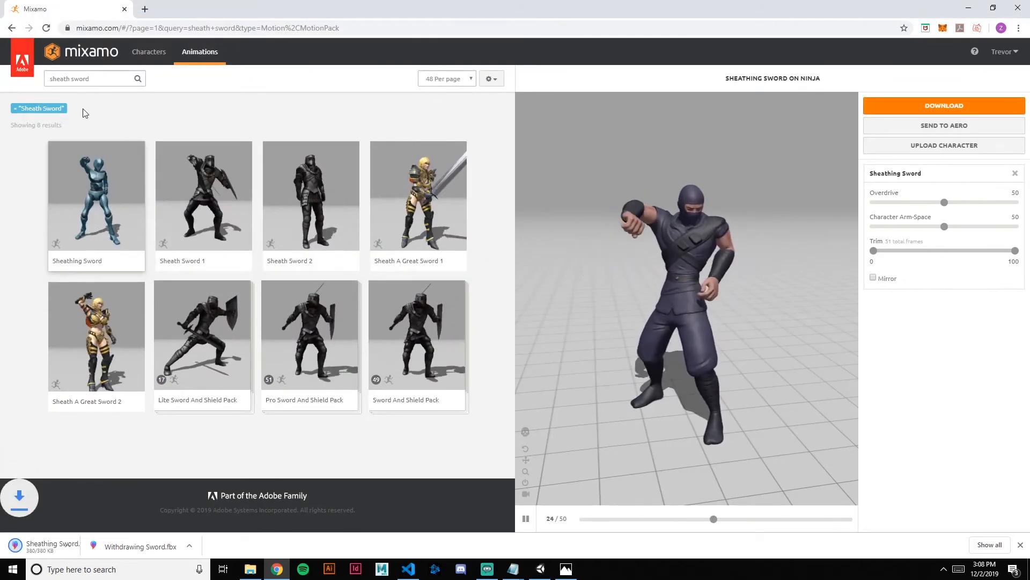
Search the animations for "sword attack" and apply Stable Sword Outward Slash to the ninja
drag(102, 81, 27, 88)
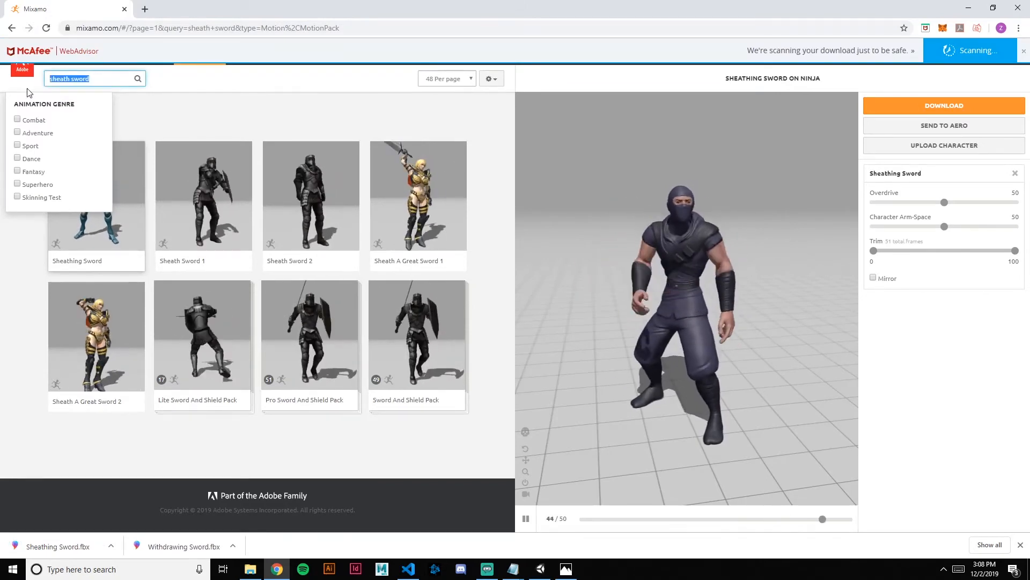
text(sword attack)
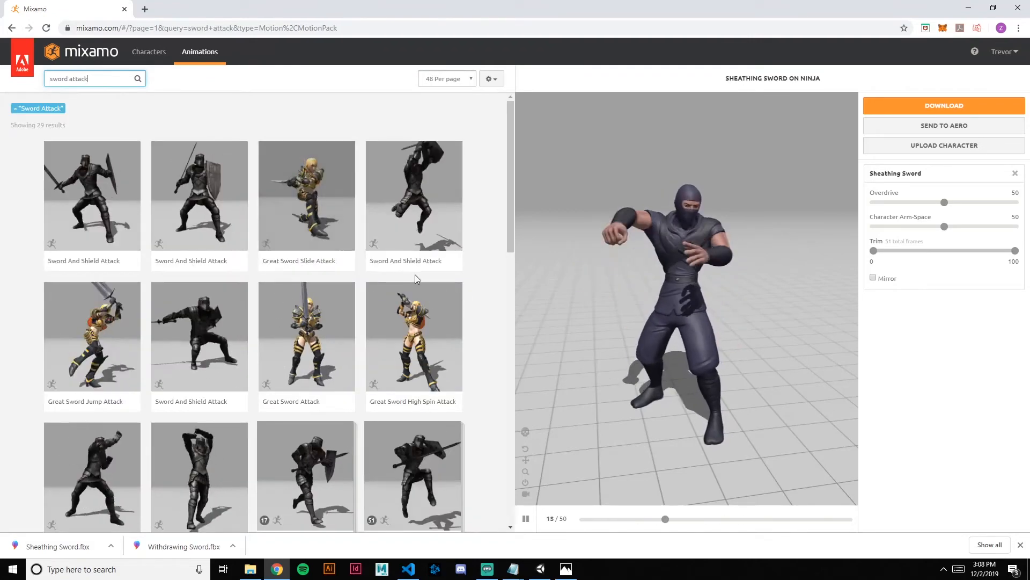
scroll(414, 275, down, 4)
scroll(346, 289, down, 8)
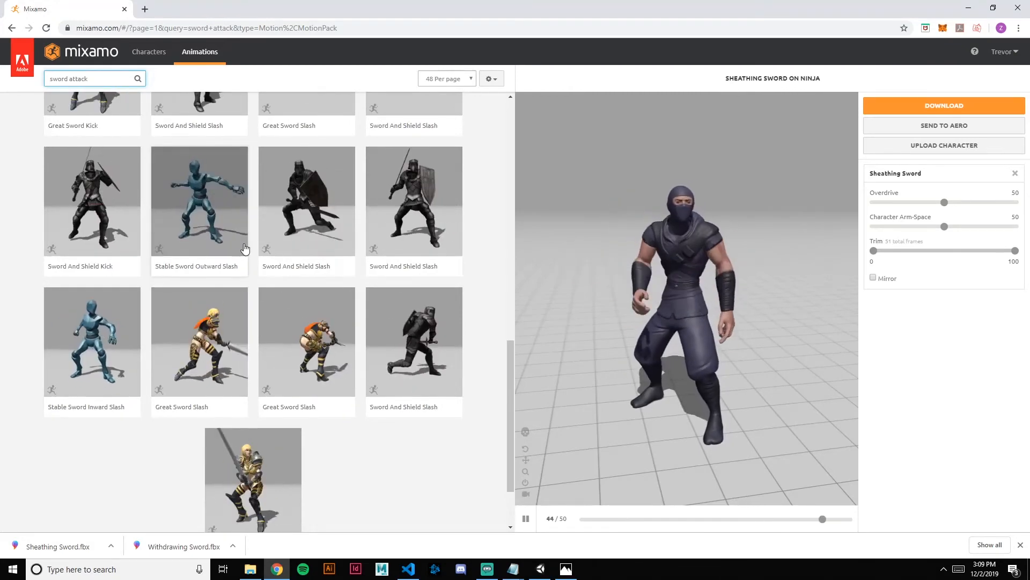
scroll(395, 260, up, 3)
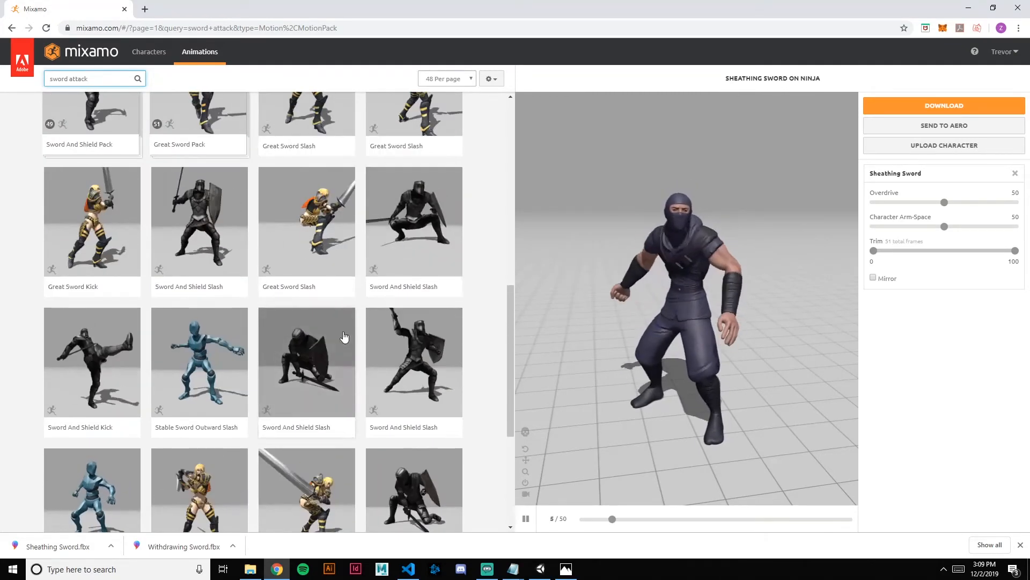
scroll(355, 333, down, 2)
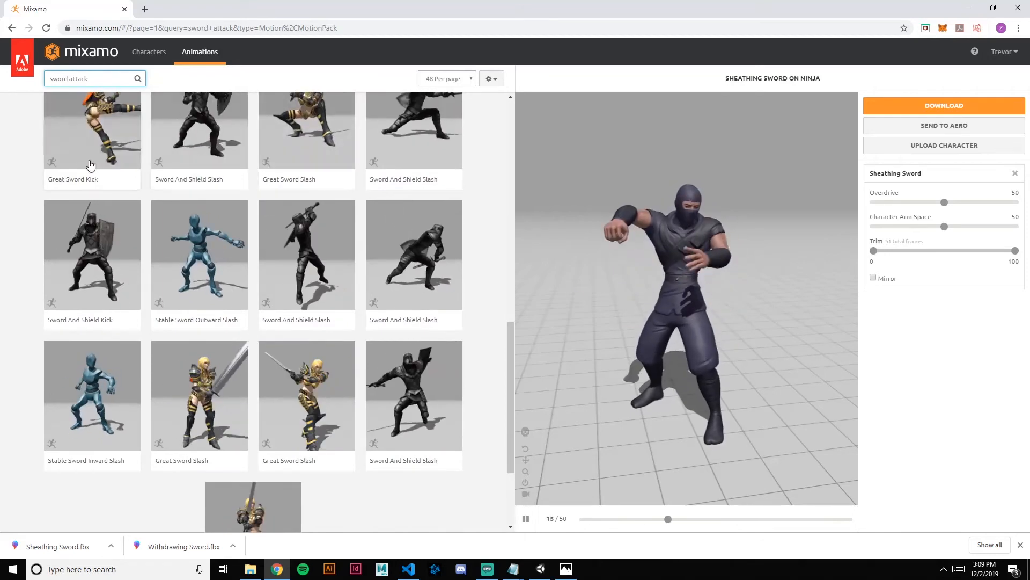
click(212, 267)
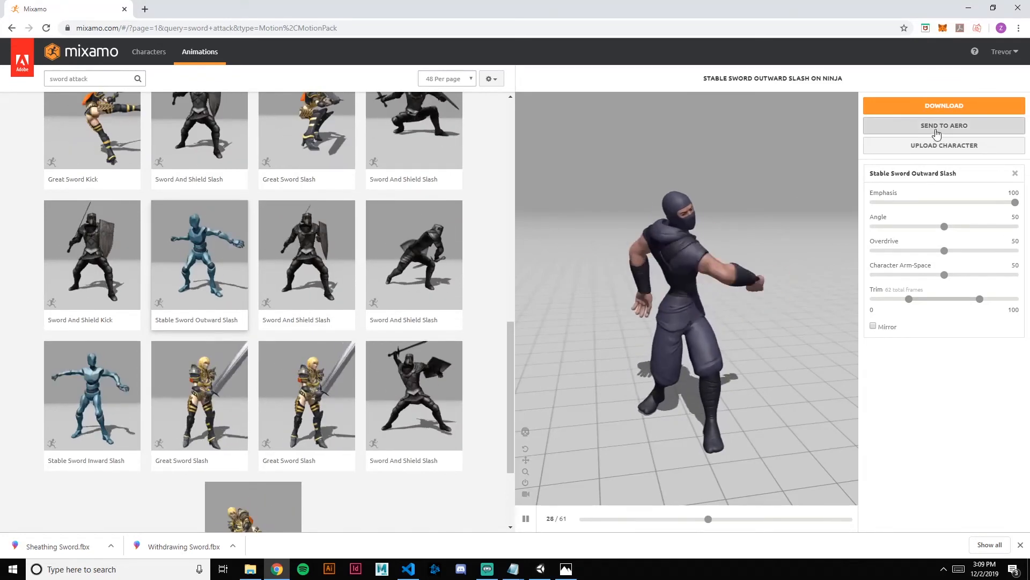
Download the slash animation without the character prefix in its file name, saved as "Stable Sword Outward Slash" in the Animation folder
click(936, 110)
click(642, 229)
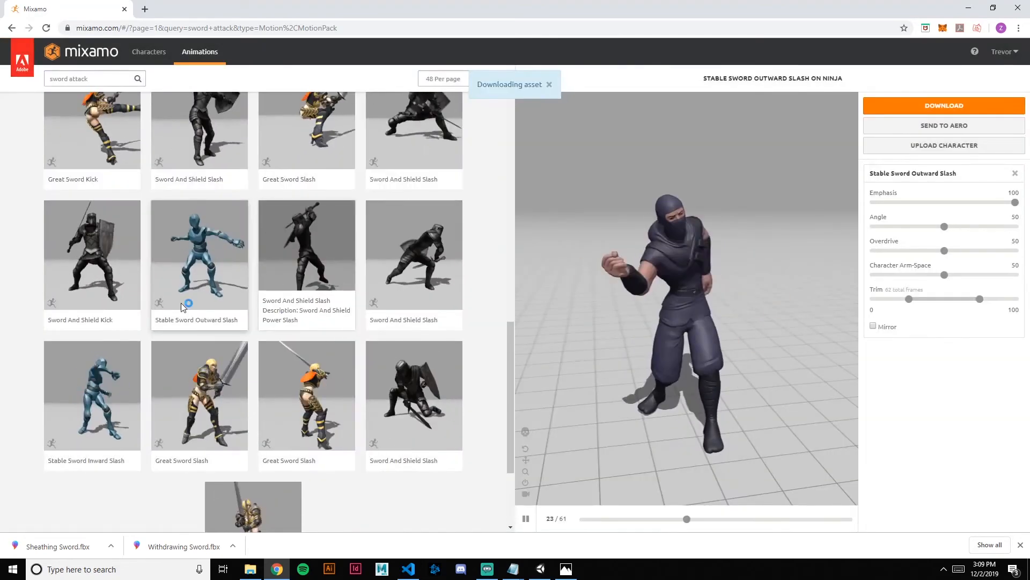
drag(145, 247, 84, 250)
key(BackSpace)
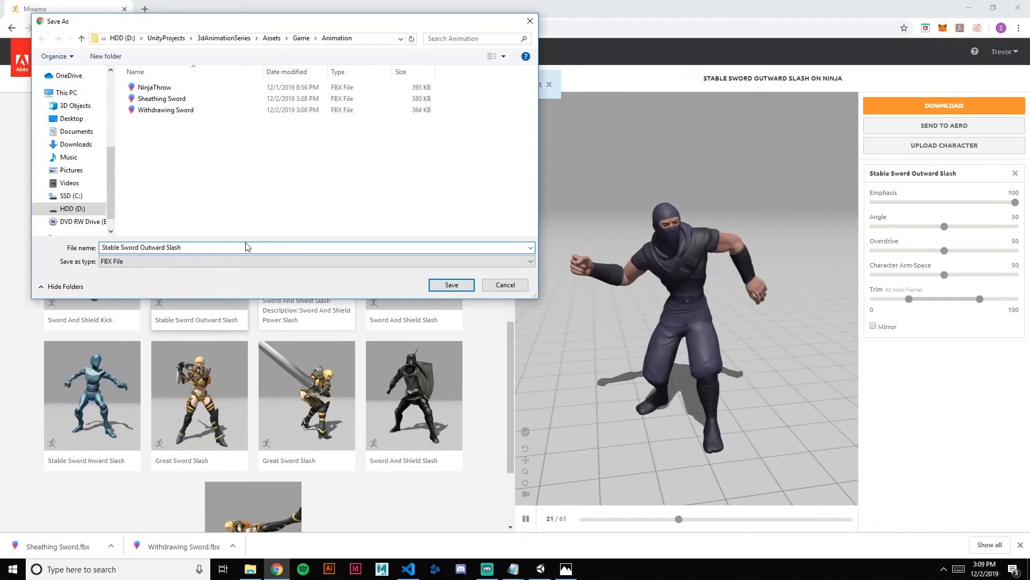
click(451, 284)
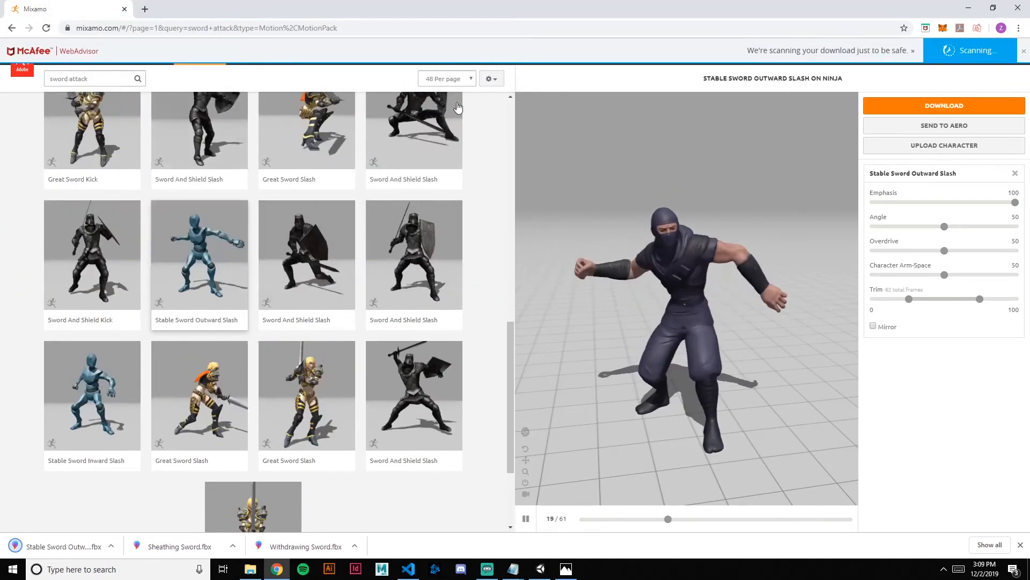
Switch to Unity and open the import settings of the Sheathing Sword clip in the Game/Animation folder
click(540, 574)
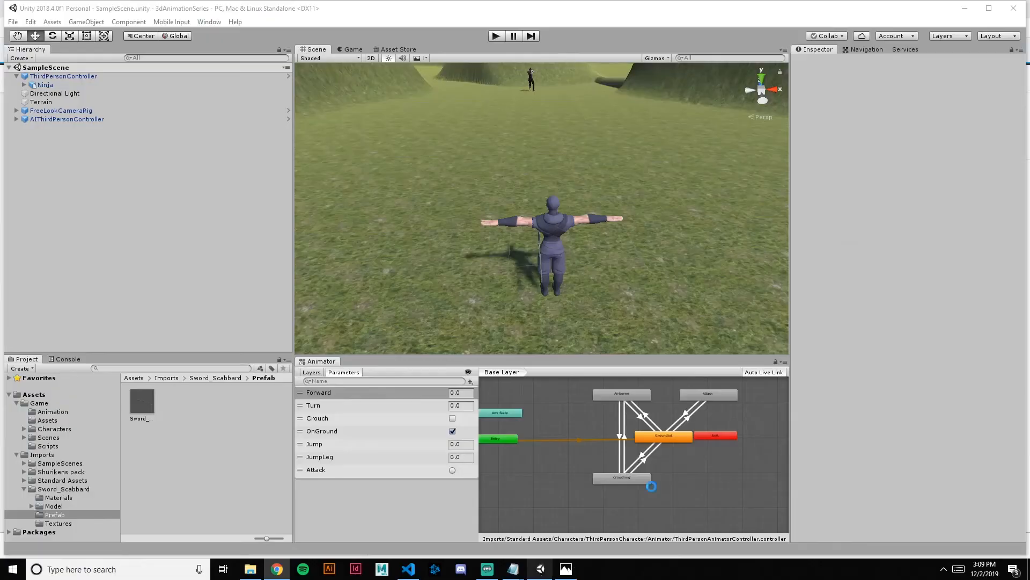
scroll(636, 273, down, 3)
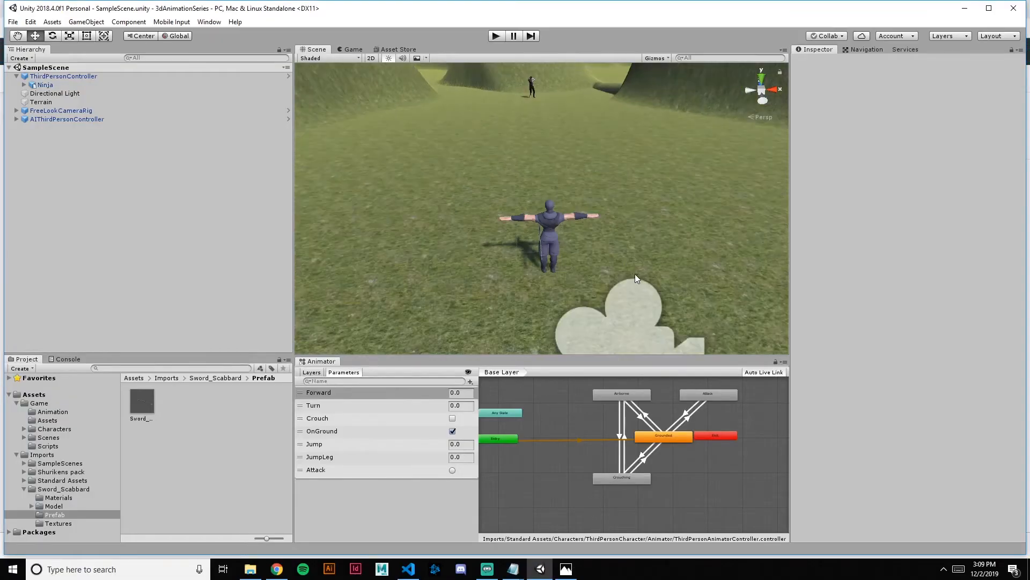
right_drag(640, 223, 661, 232)
mouse_move(653, 246)
middle_down()
mouse_move(651, 237)
mouse_move(653, 253)
middle_up()
click(53, 412)
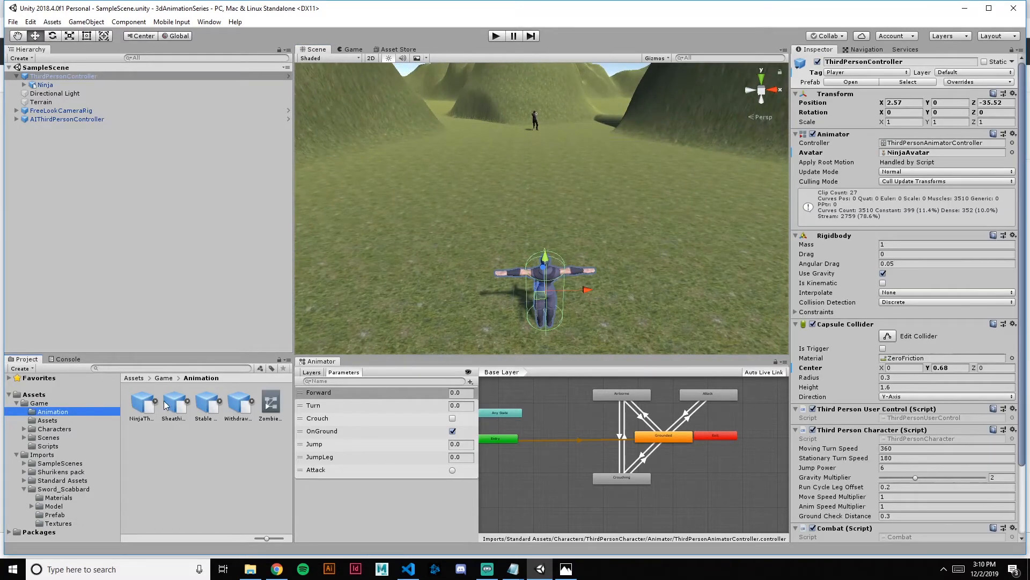
click(187, 402)
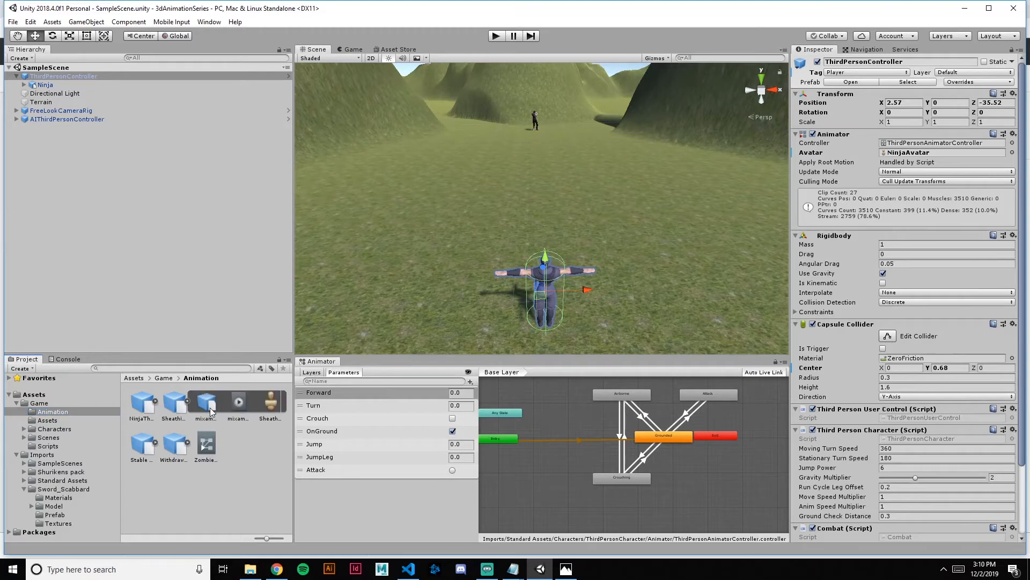
click(240, 403)
click(1018, 72)
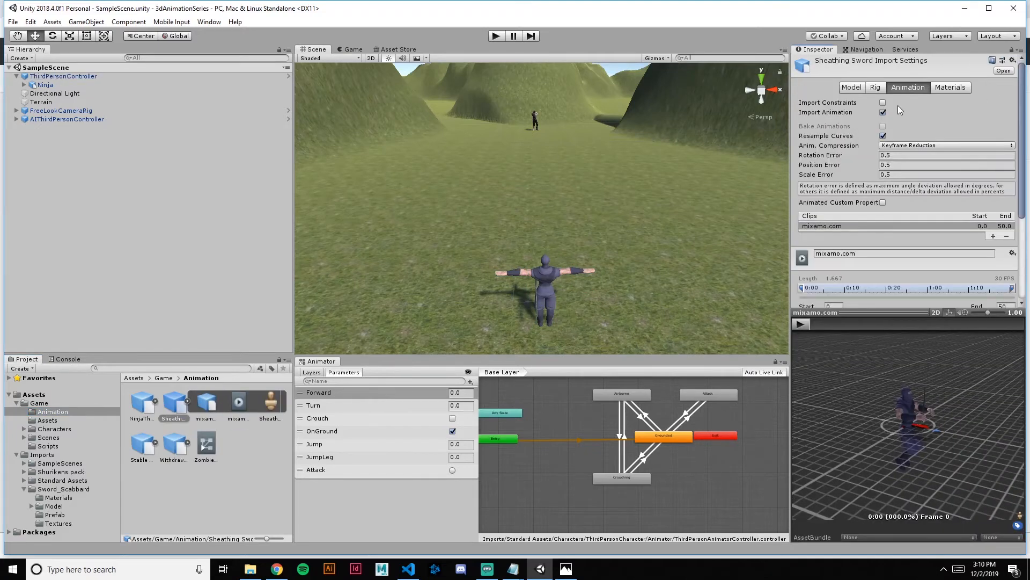
Set the Sheathing Sword rig to Humanoid with Copy From Other Avatar, use NinjaAvatar from the Characters folder as source, and apply
click(881, 88)
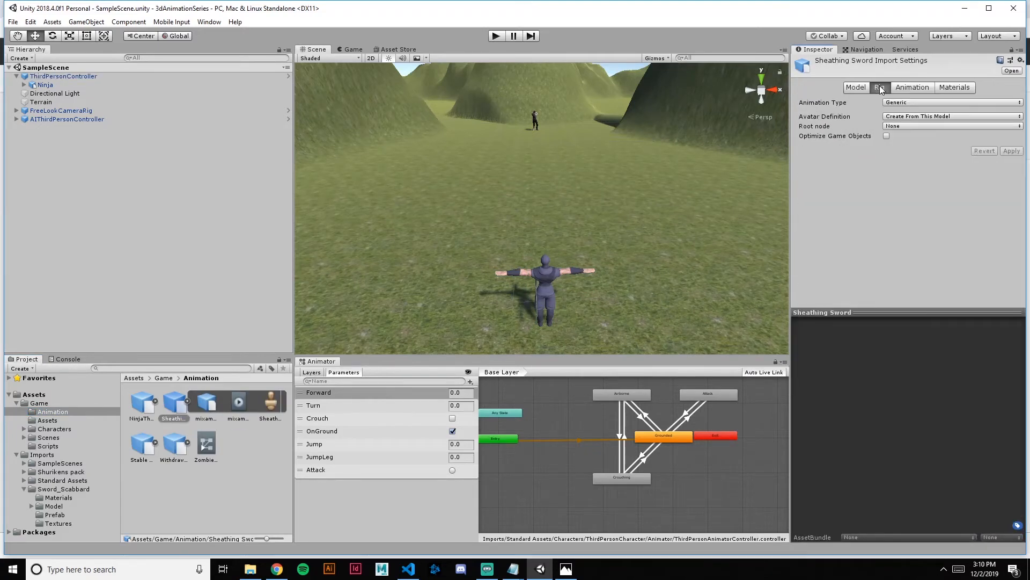
click(922, 105)
click(922, 153)
click(933, 116)
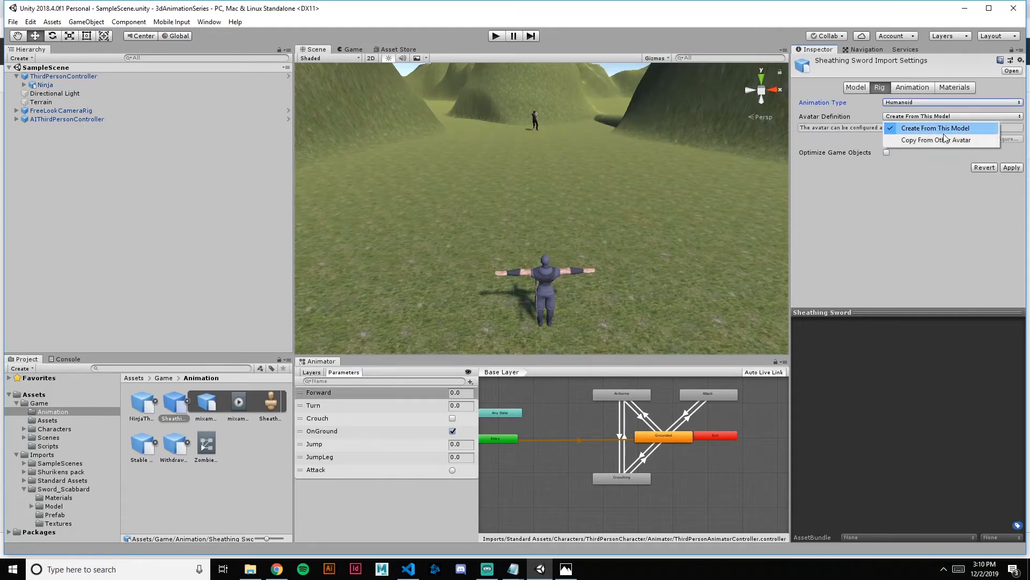
click(954, 141)
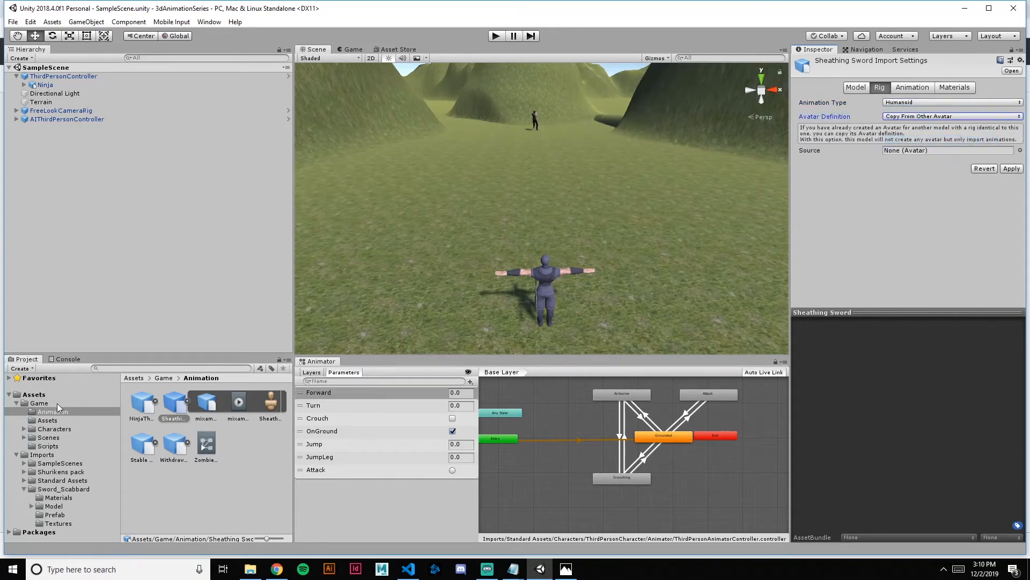
click(39, 403)
click(54, 429)
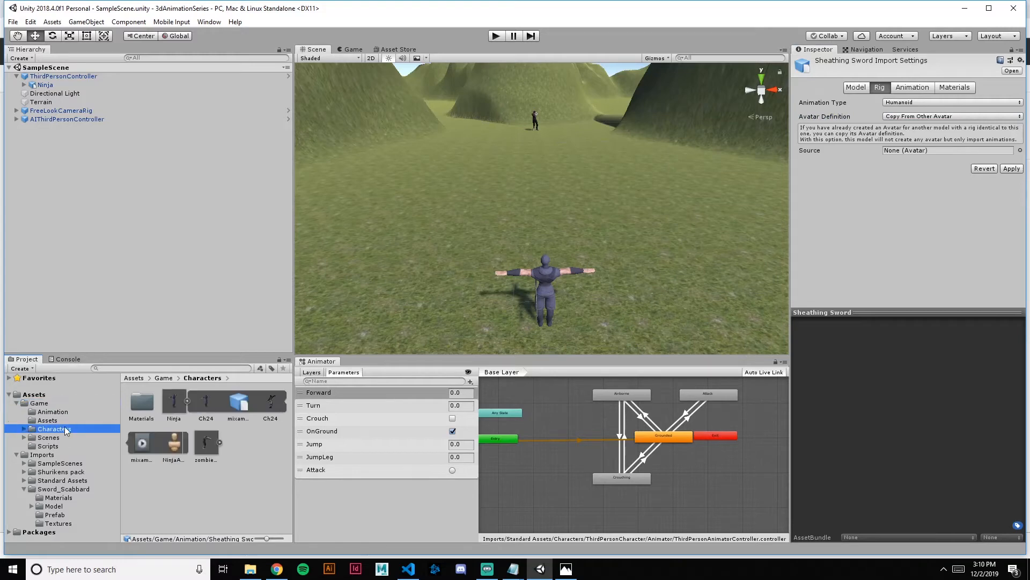
drag(178, 454, 495, 342)
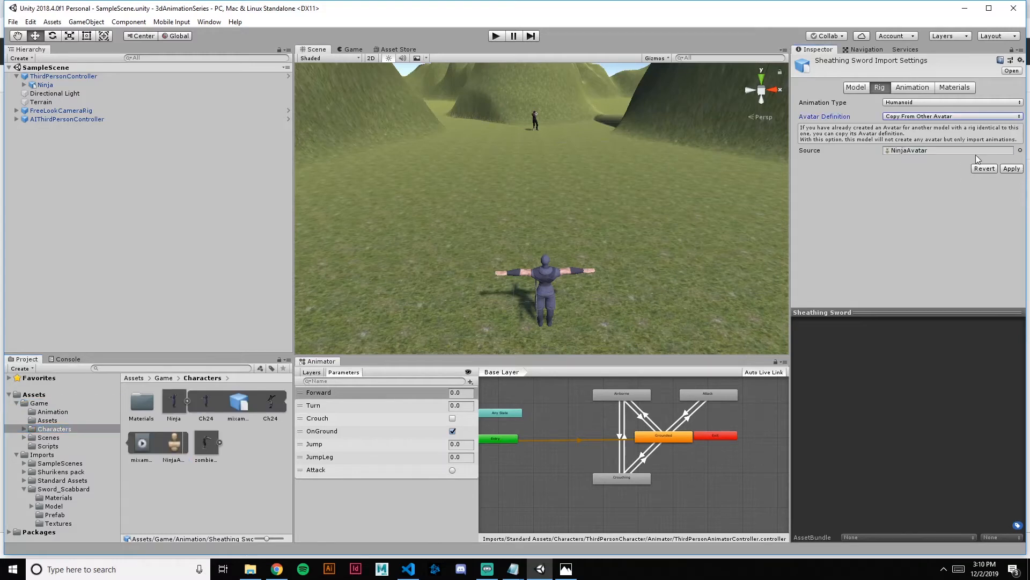
Preview the Sheathing Sword clip and bake its root transform rotation into the pose, based upon Original
click(912, 88)
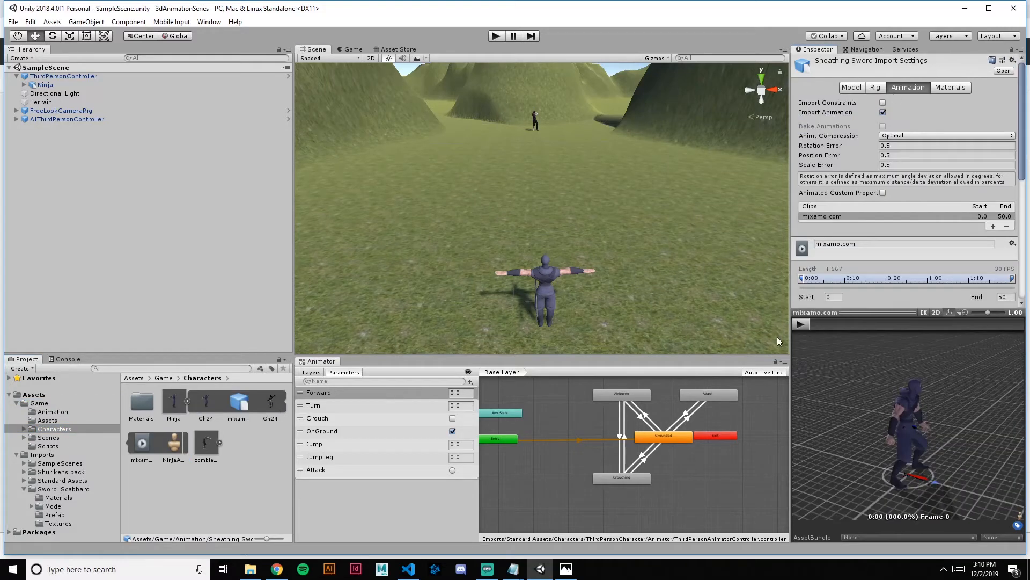
click(803, 324)
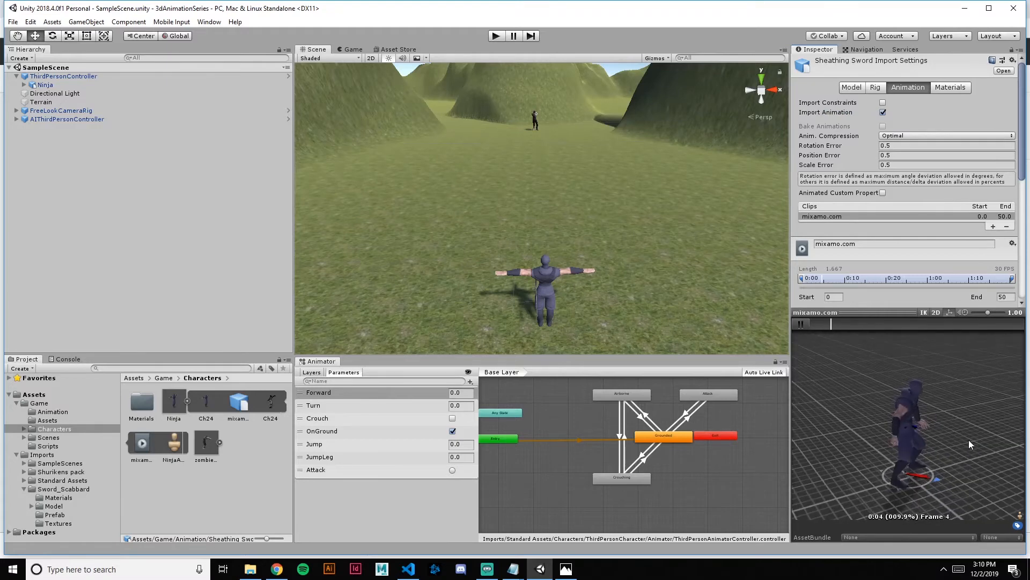
scroll(899, 210, down, 5)
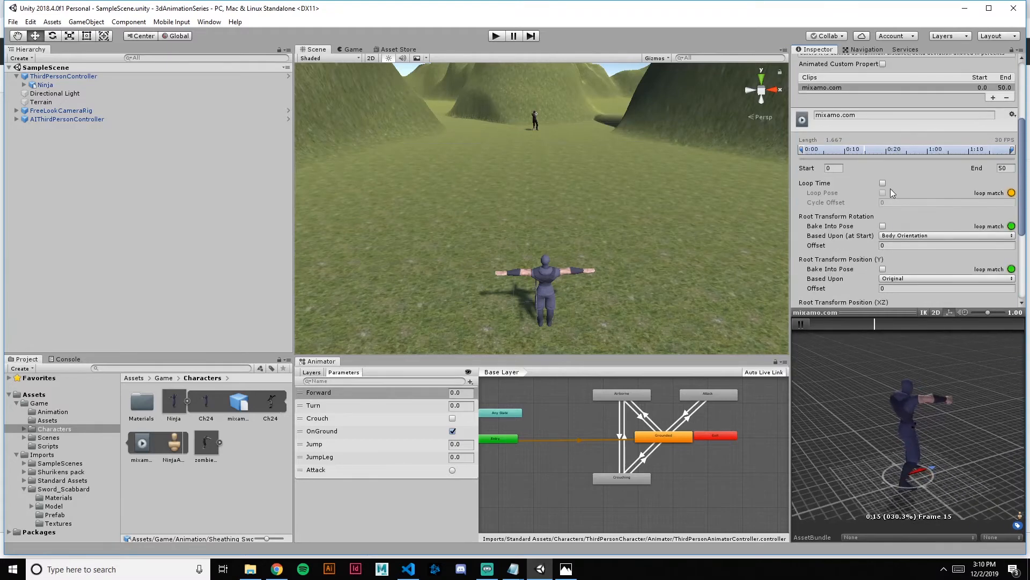
click(883, 226)
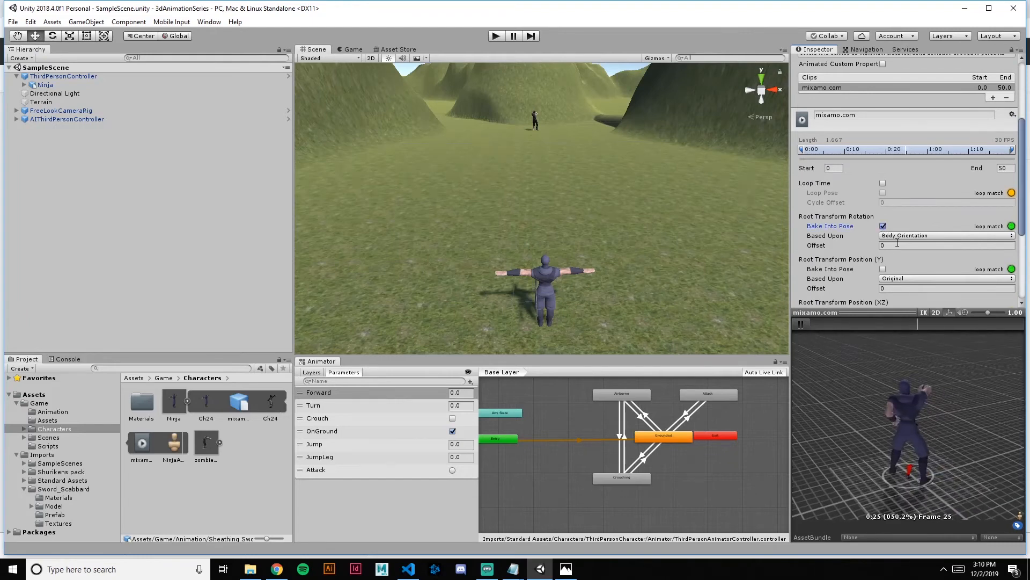
click(908, 237)
click(910, 248)
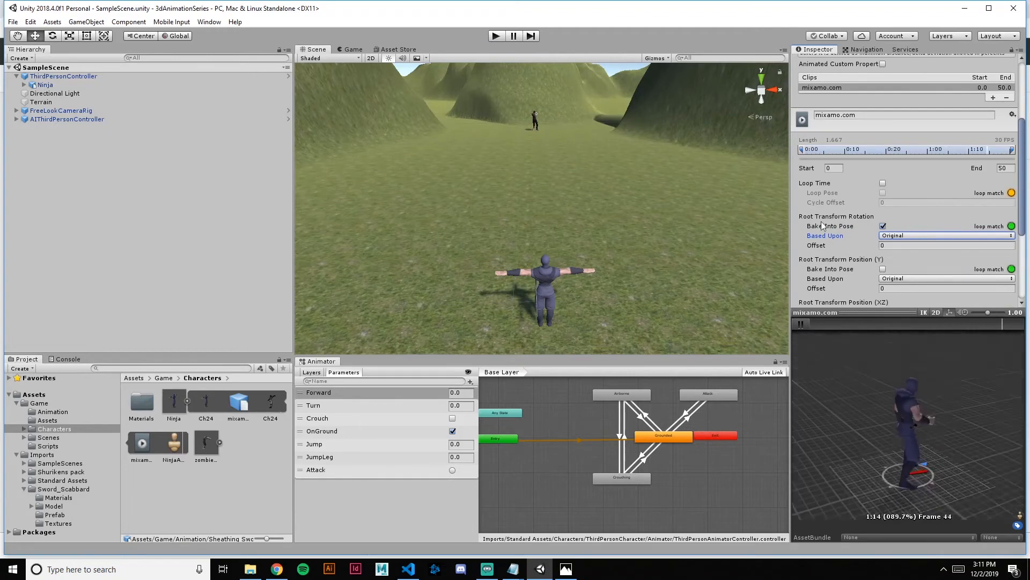
Rename the mixamo.com clip of the Sheathing Sword asset as "Sheath"
scroll(865, 220, up, 2)
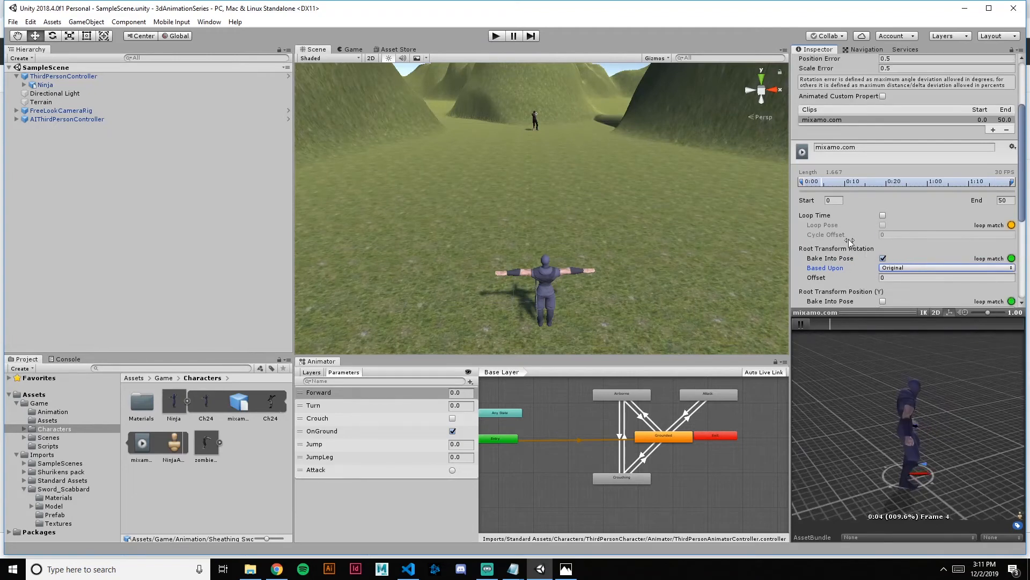
click(857, 148)
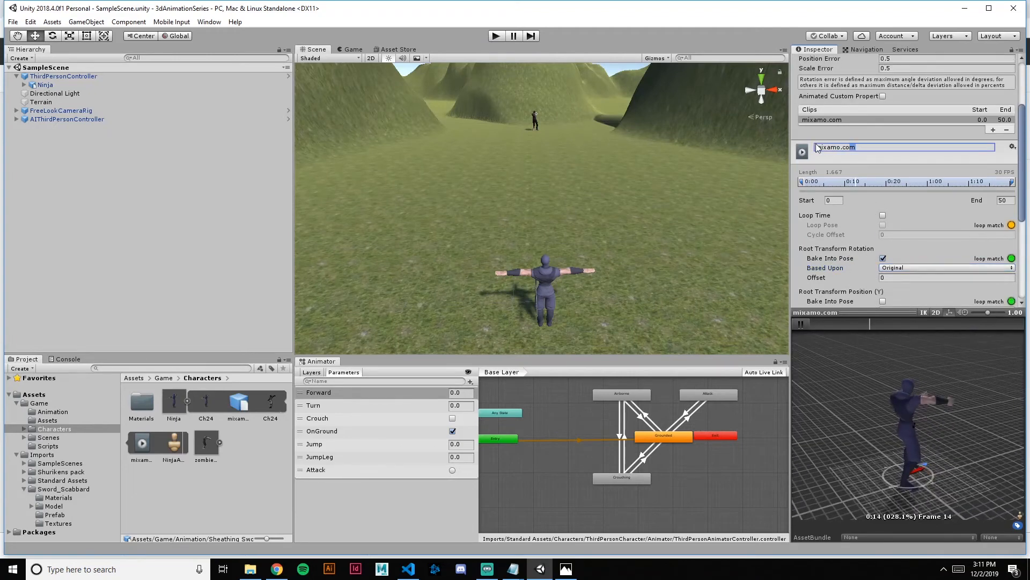
text(Sheath)
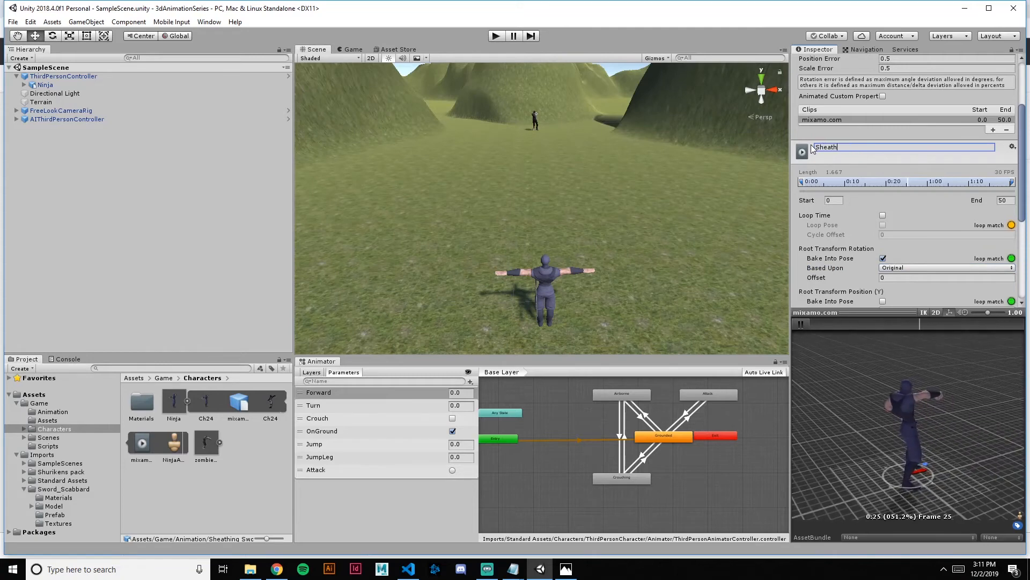
key(Return)
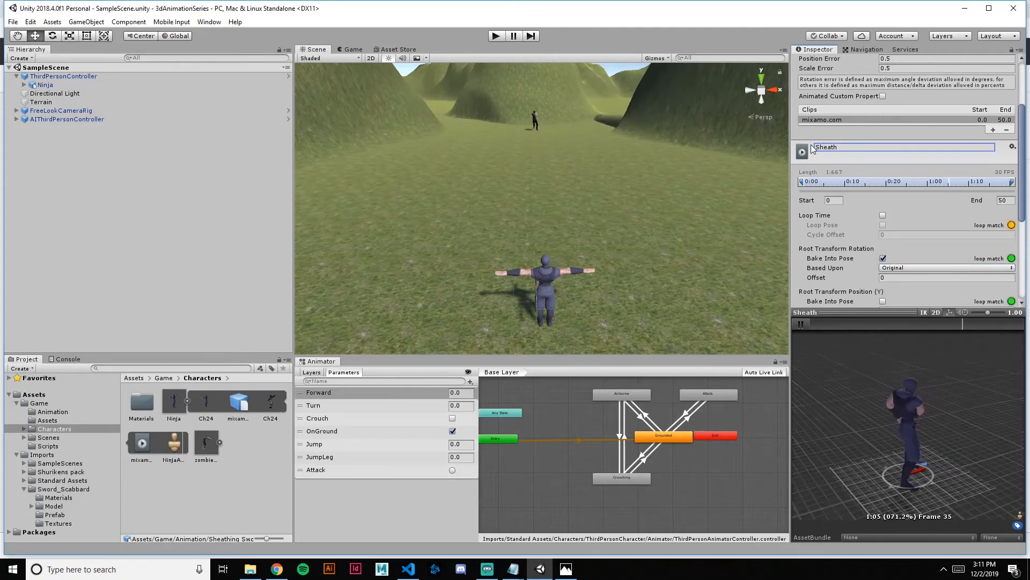
Examine the Sheath clip's motion in the preview from another angle and look into its Events section
drag(960, 411, 853, 402)
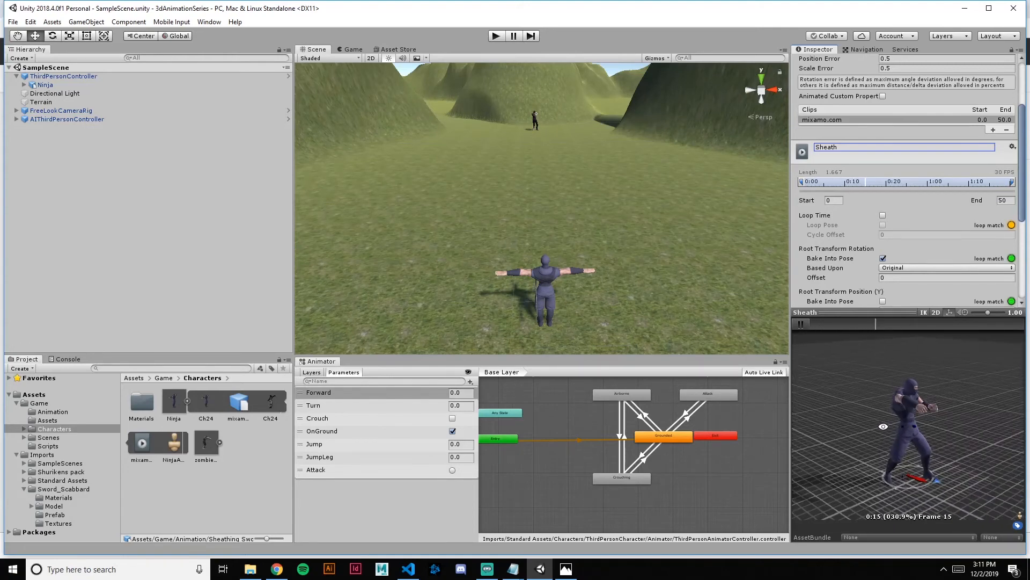
scroll(916, 232, down, 5)
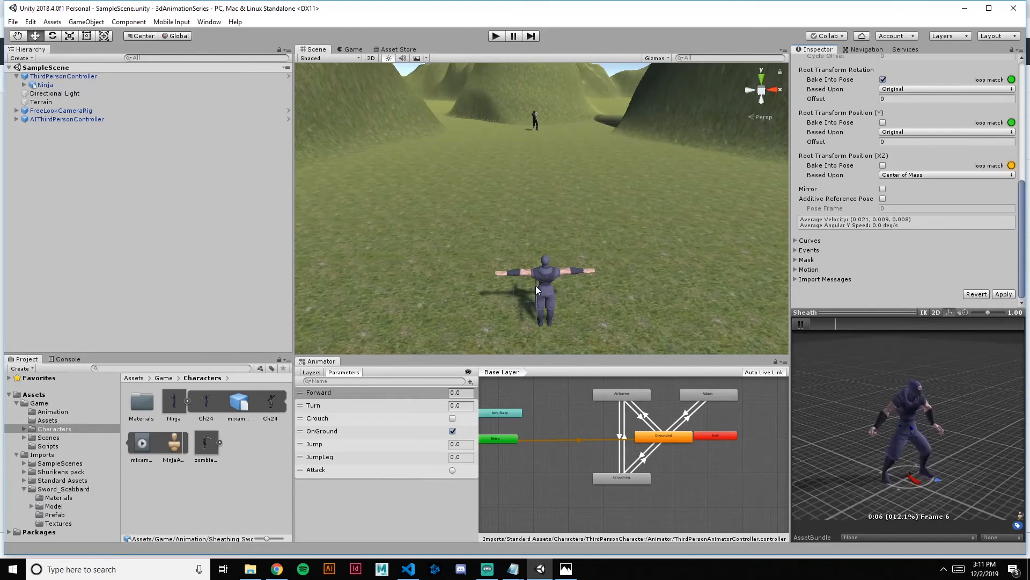
click(804, 250)
scroll(867, 279, down, 3)
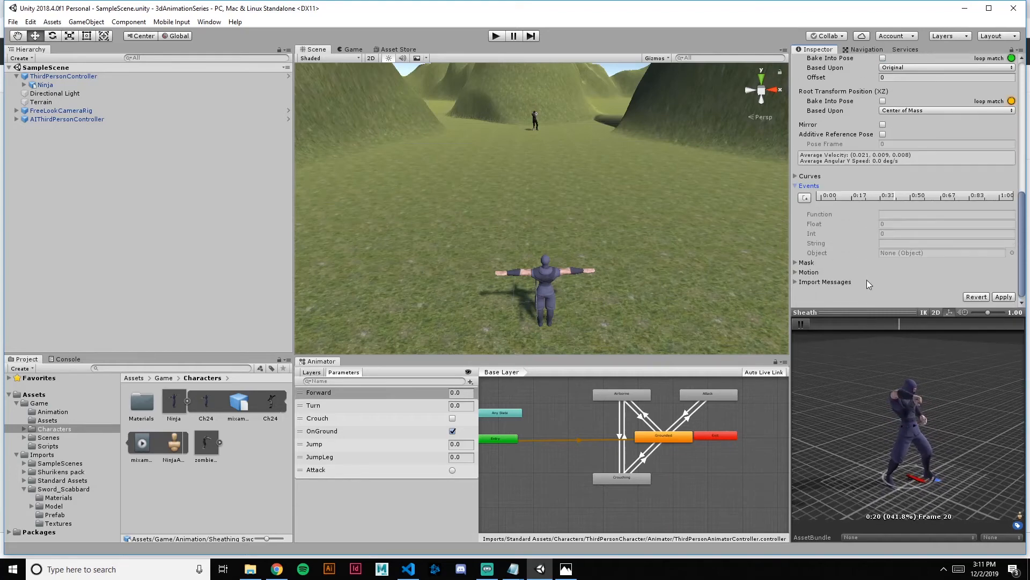
click(809, 186)
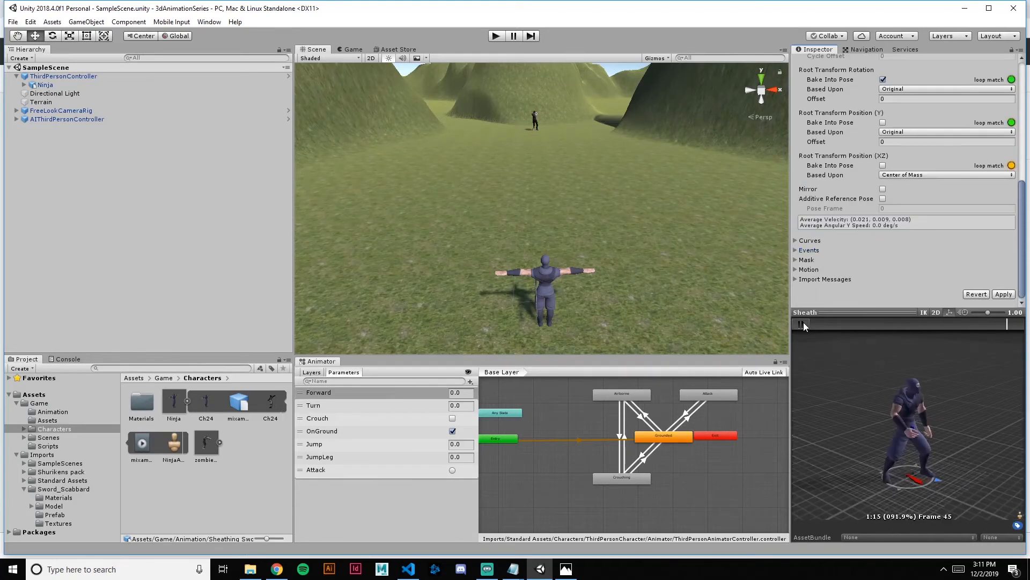
Expand the Stable Sword Outward Slash asset in the Animation folder and apply the Sheath clip's import settings
scroll(883, 199, up, 3)
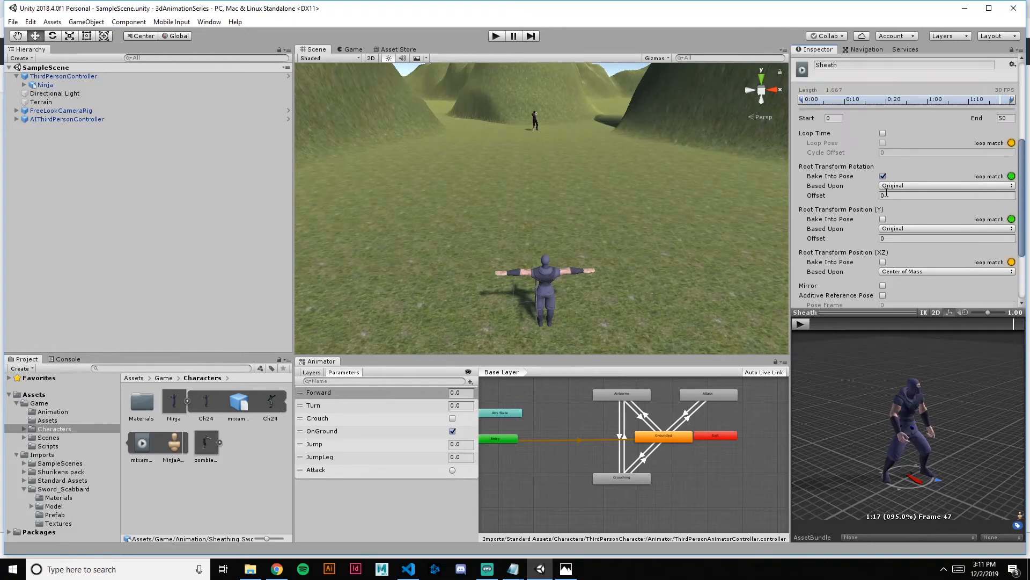
click(52, 413)
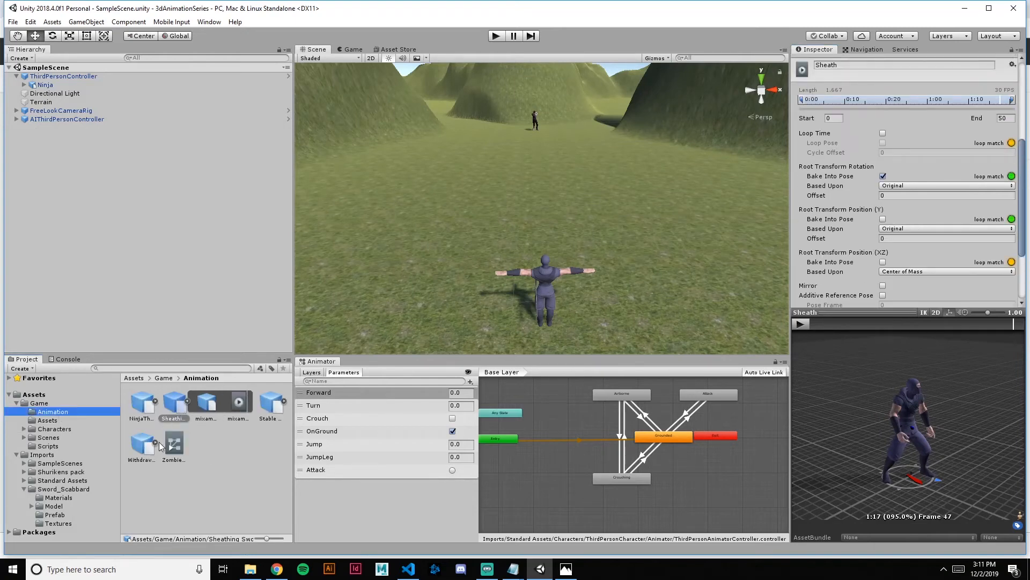
click(285, 402)
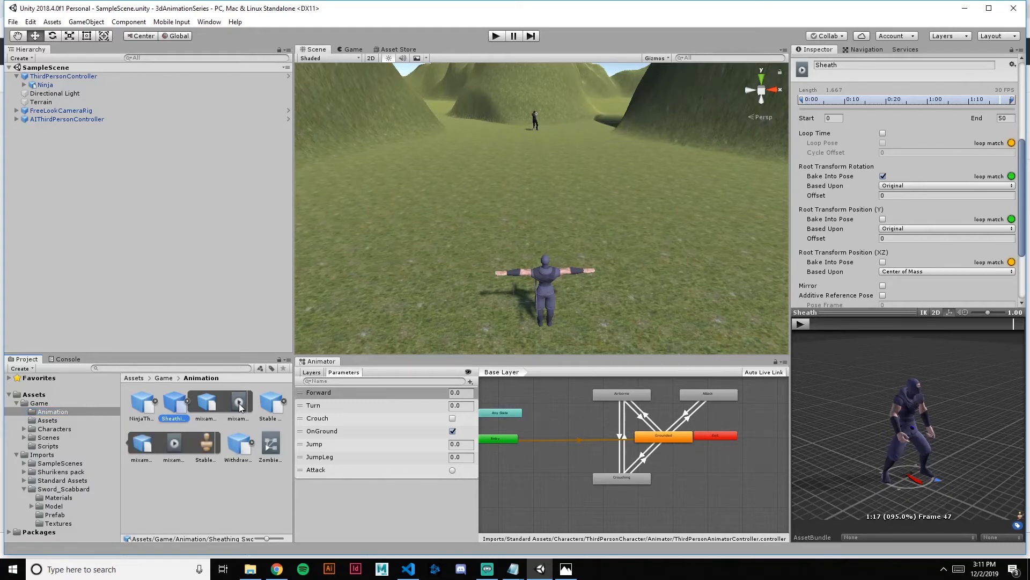
scroll(997, 290, down, 3)
click(1004, 293)
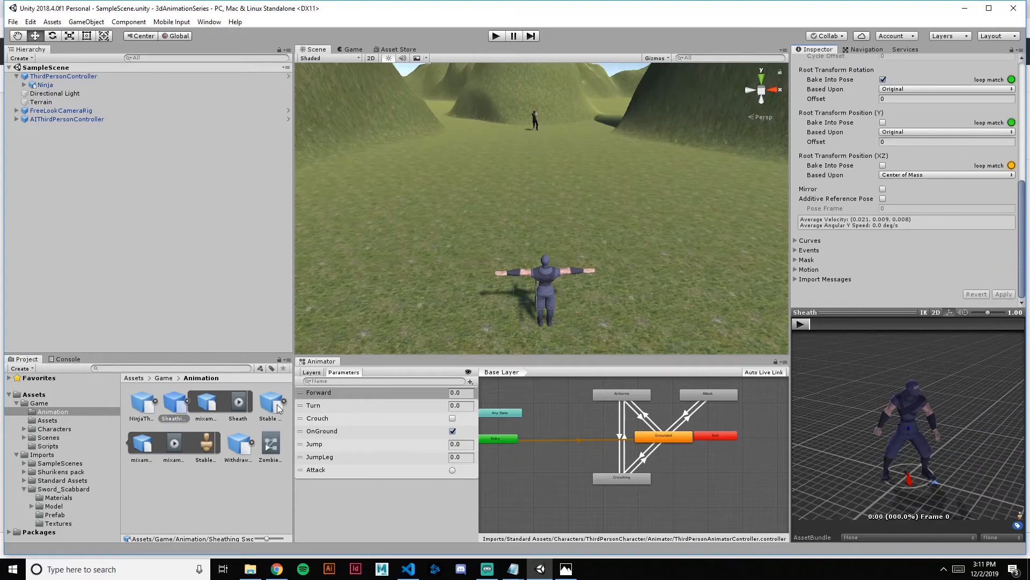
Set the Stable Sword Outward Slash rig to Humanoid with Copy From Other Avatar, use NinjaAvatar from the Characters folder as source, and apply
click(174, 445)
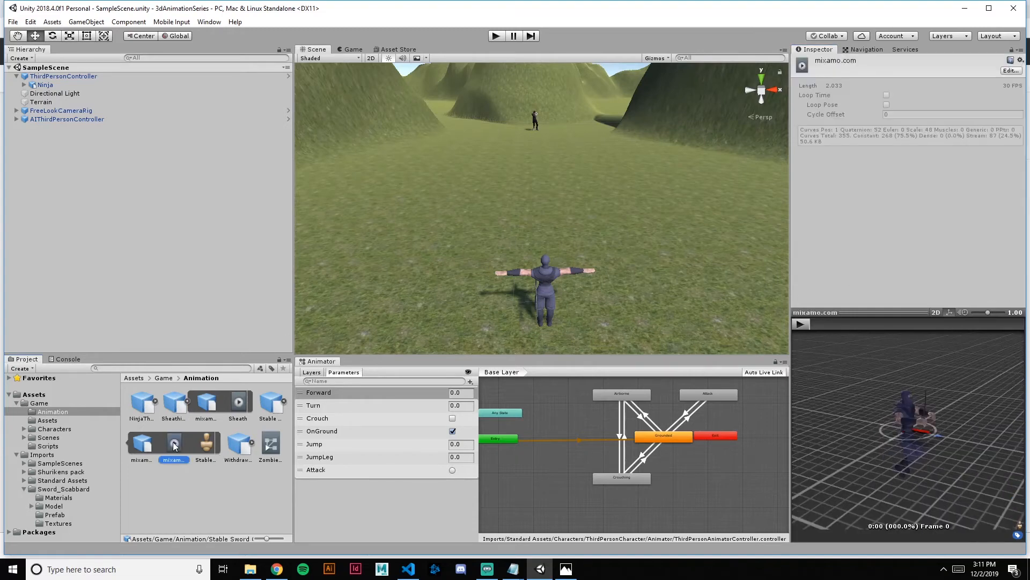
click(1011, 72)
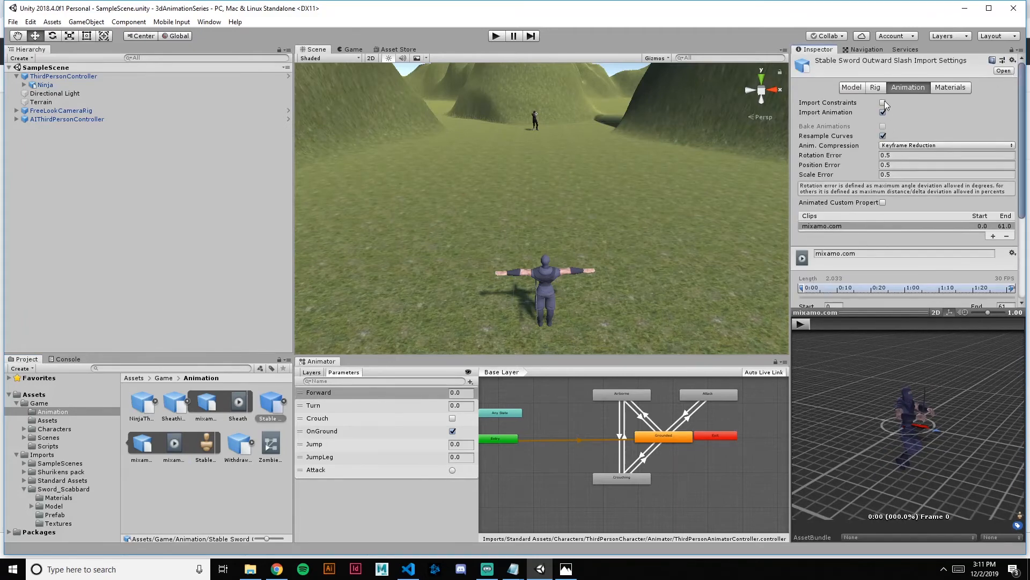
click(877, 87)
click(907, 102)
click(922, 149)
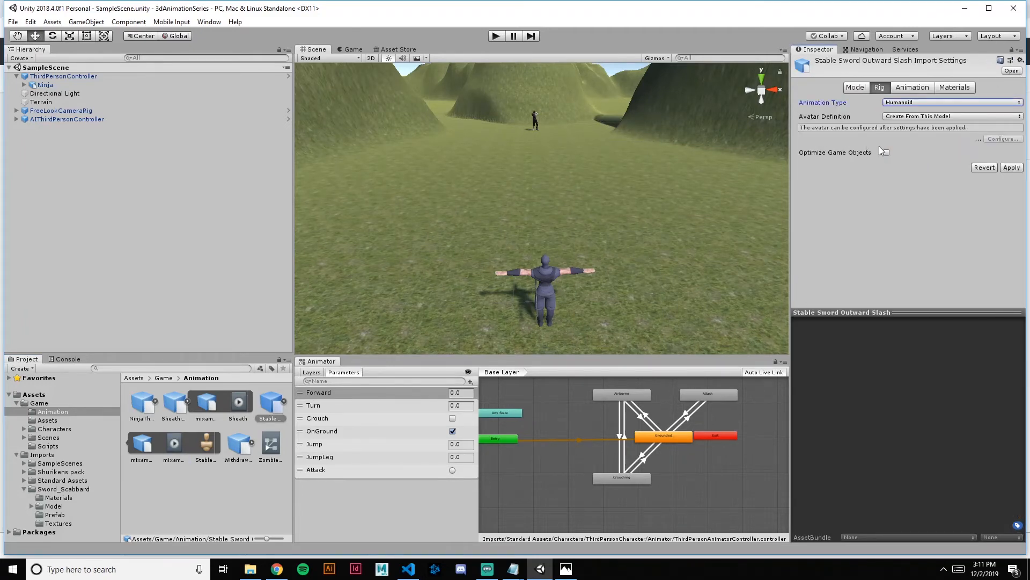
click(929, 116)
click(931, 140)
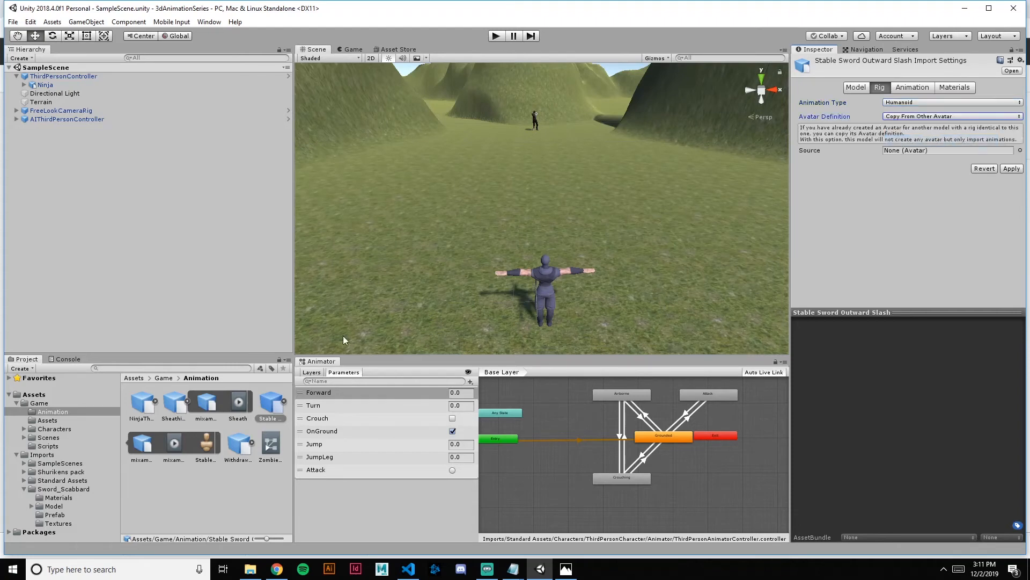
click(53, 429)
drag(177, 443, 947, 159)
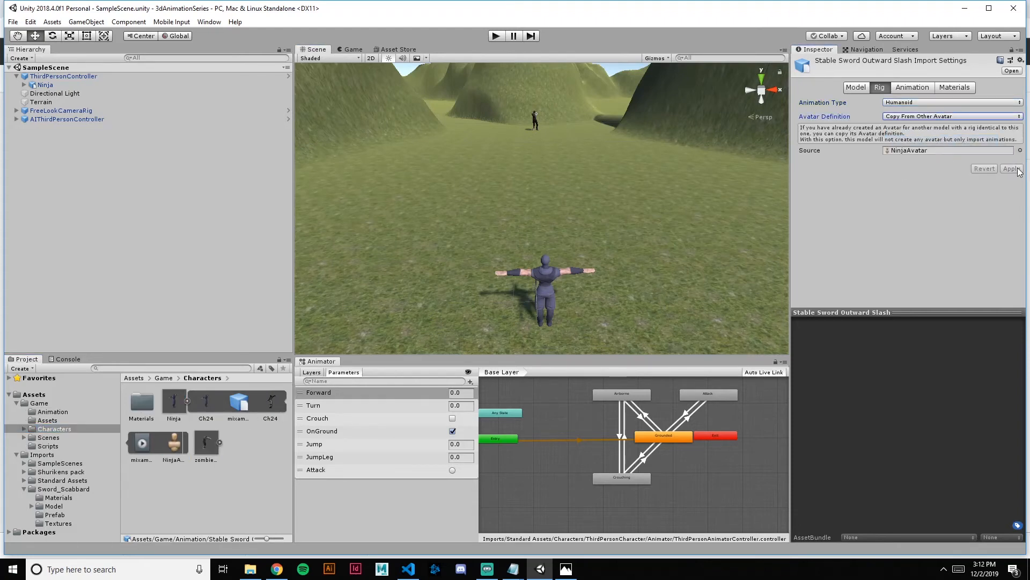
Rename the Stable Sword Outward Slash clip as "SwordAttack" and preview its motion from different angles
click(912, 88)
scroll(894, 185, down, 10)
click(801, 324)
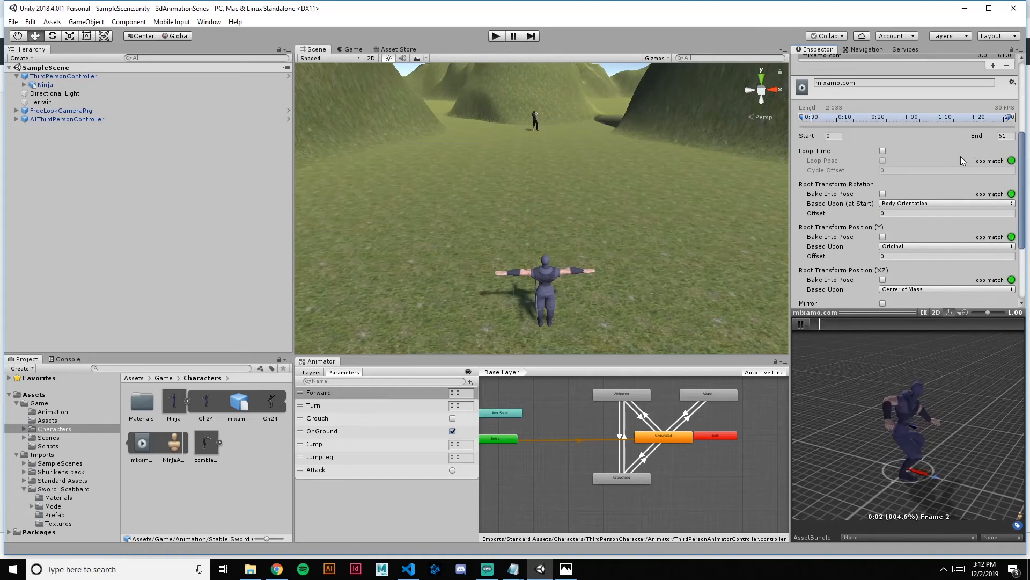
scroll(961, 161, up, 2)
drag(869, 146, 809, 152)
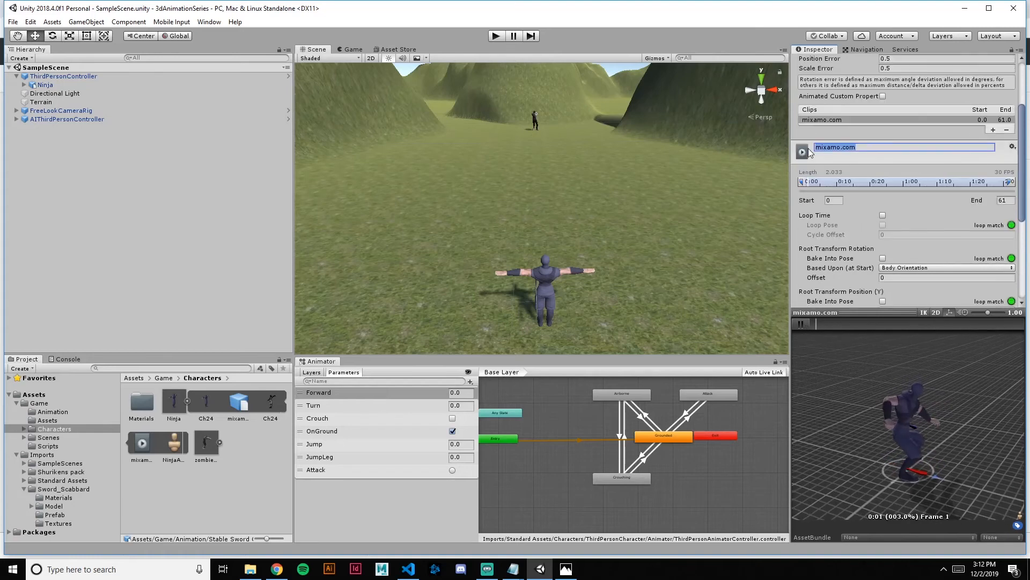
text(SwordAttack)
scroll(932, 186, down, 1)
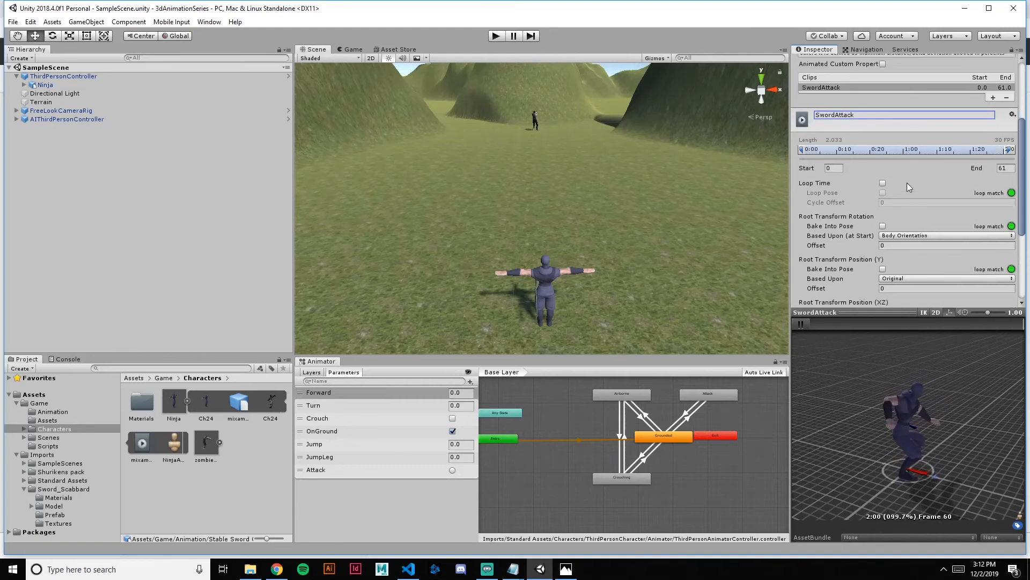
scroll(907, 183, down, 3)
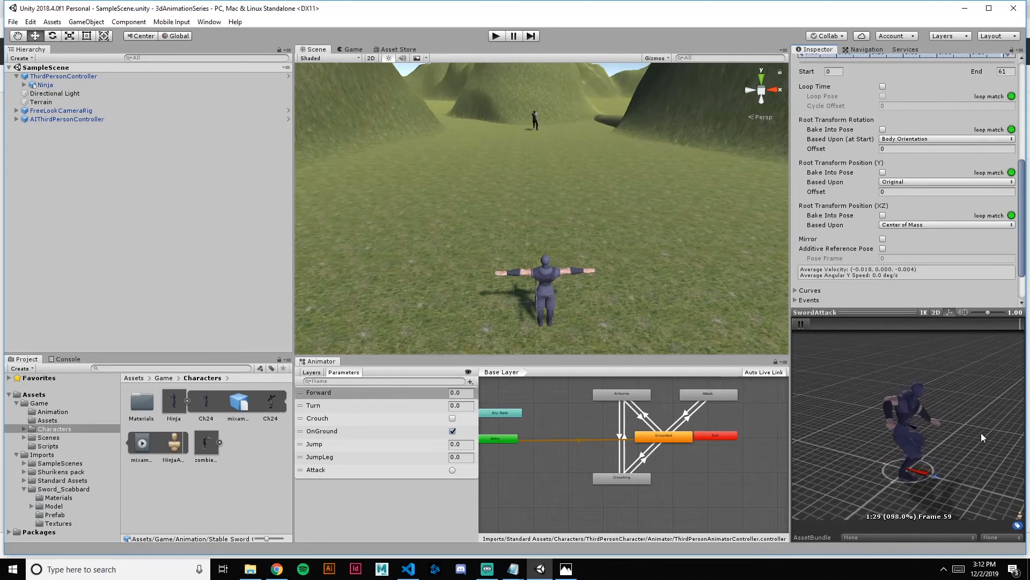
drag(997, 455, 69, 452)
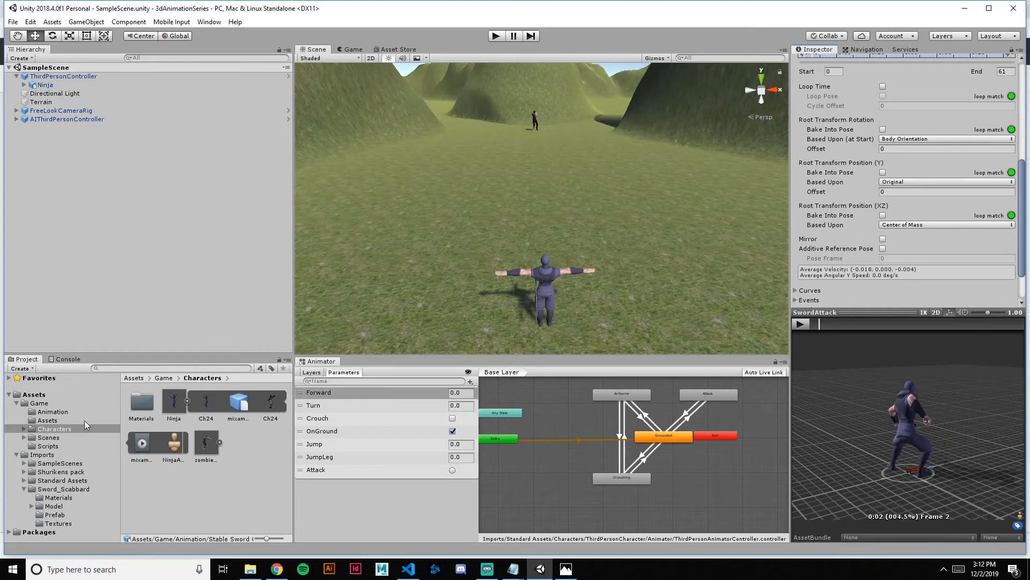
Select the mixamo.com clip inside the Withdrawing Sword asset in the Animation folder, applying the pending Stable Sword Outward Slash import settings
click(54, 411)
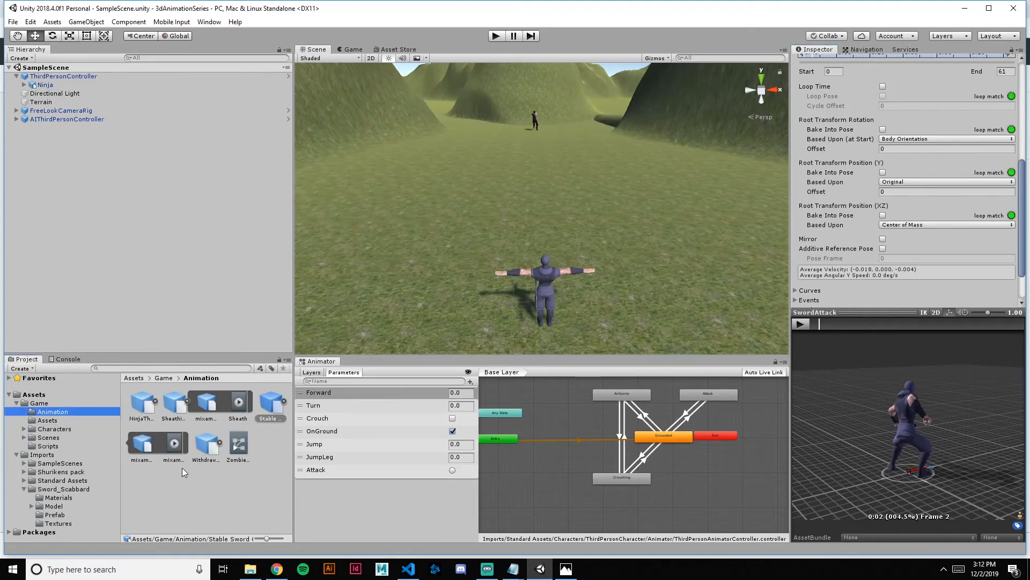
click(220, 444)
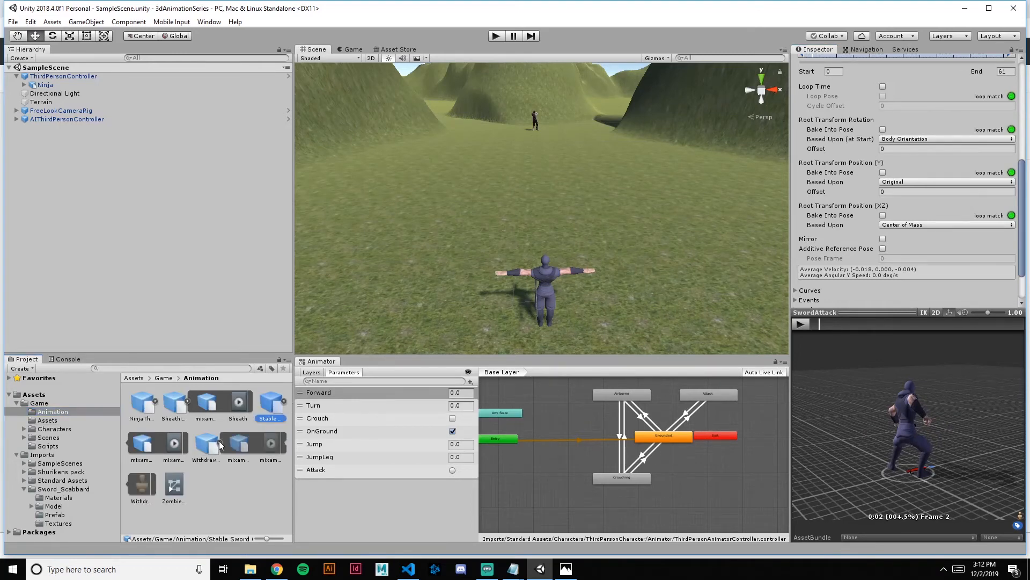
click(271, 446)
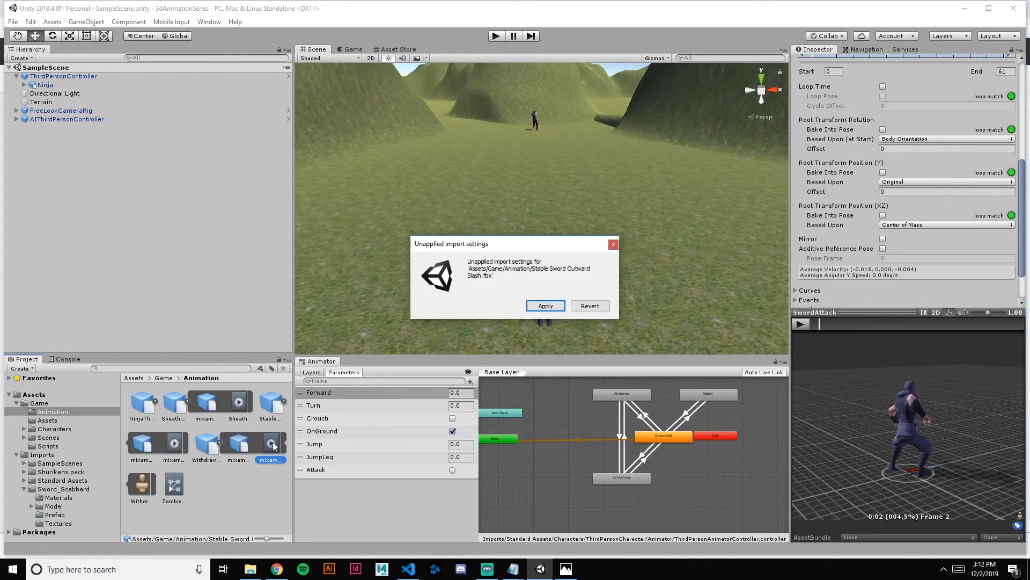
click(546, 306)
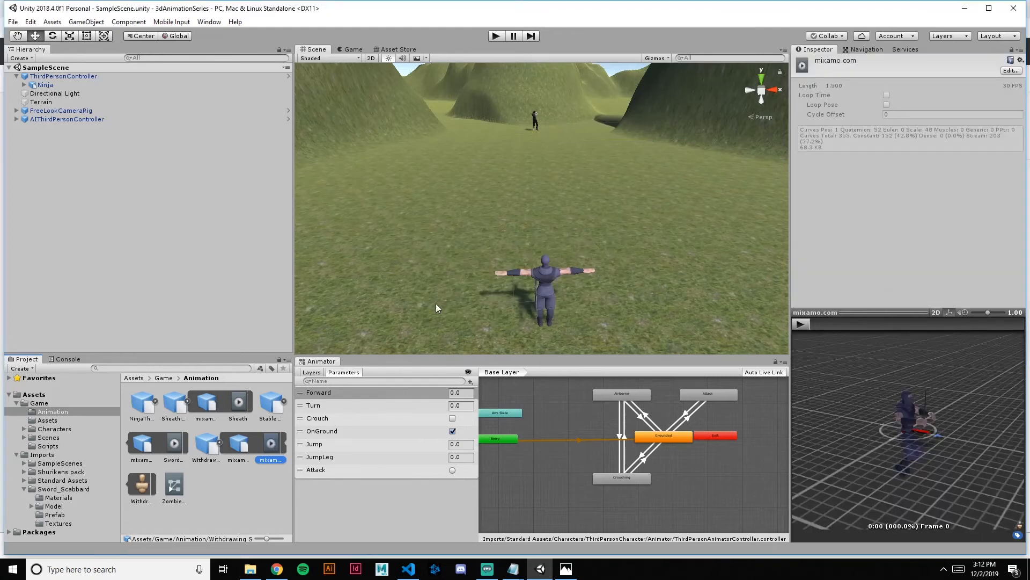
Set the Withdrawing Sword rig to Humanoid with Copy From Other Avatar, use NinjaAvatar from the Characters folder as source, and apply
click(1009, 71)
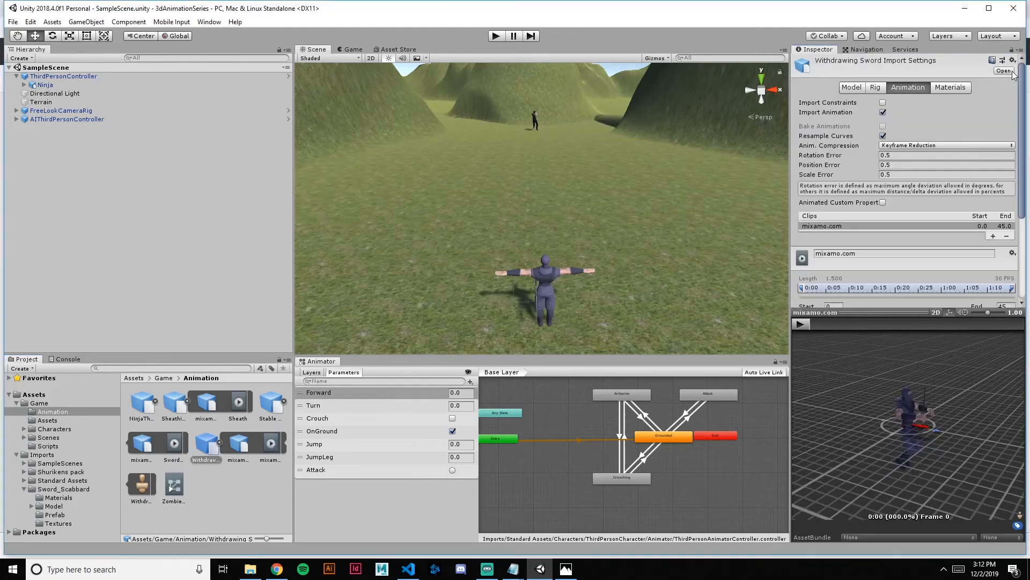
click(877, 88)
click(904, 103)
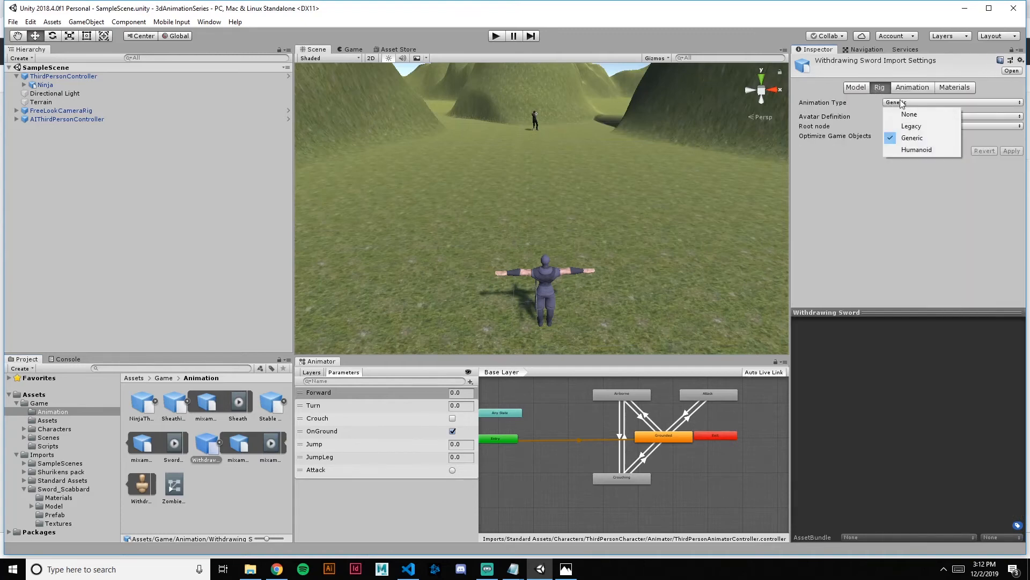
click(915, 157)
click(928, 116)
click(923, 139)
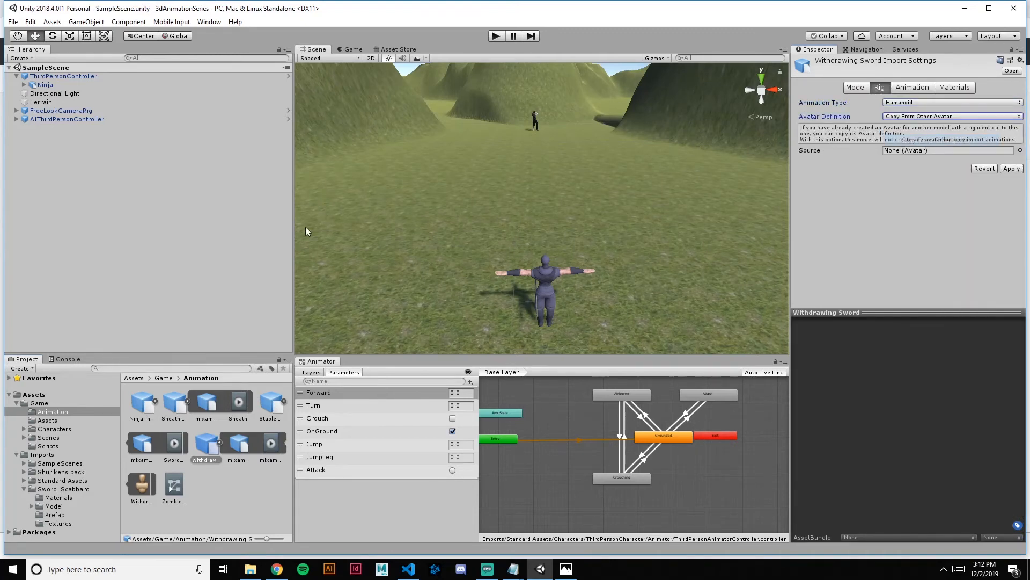
click(79, 429)
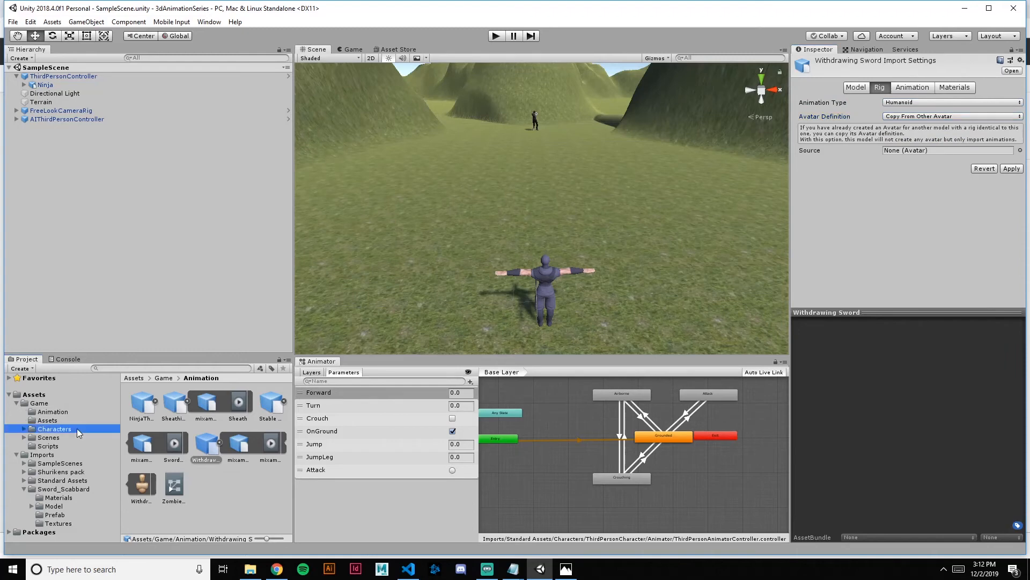
drag(175, 446, 552, 291)
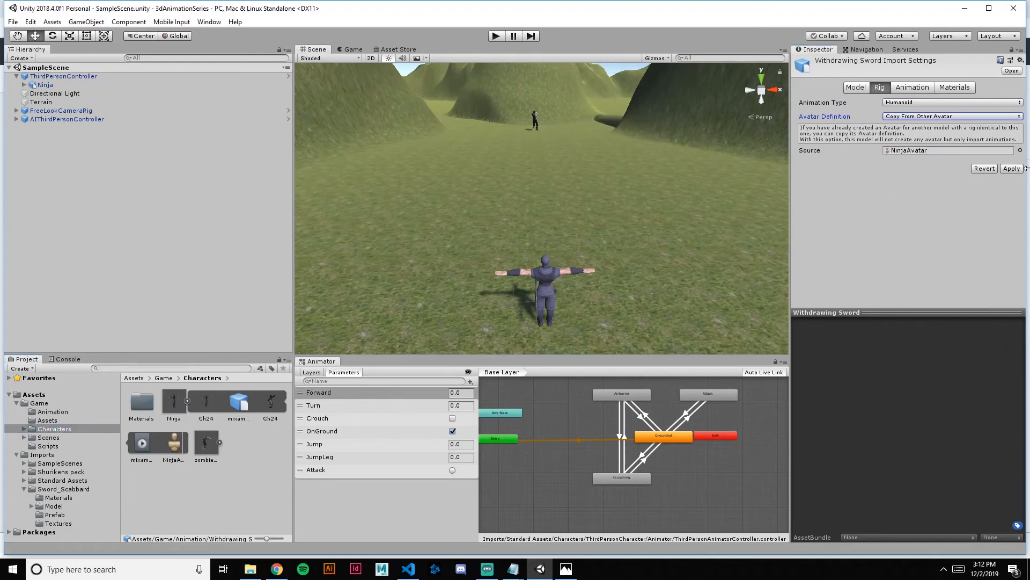
Preview the Withdrawing Sword clip and rename it as "Withdraw"
click(925, 88)
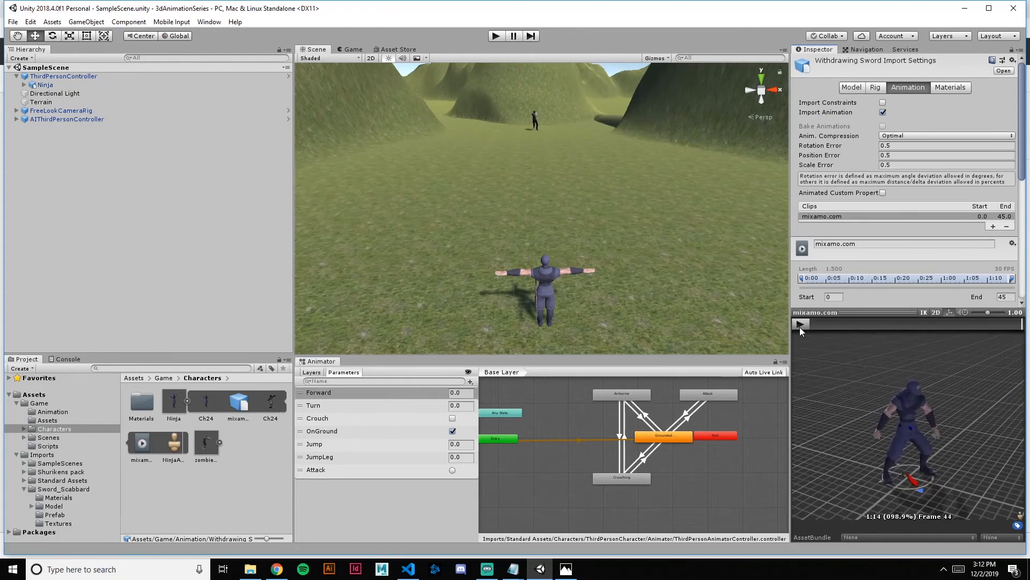
scroll(913, 252, down, 4)
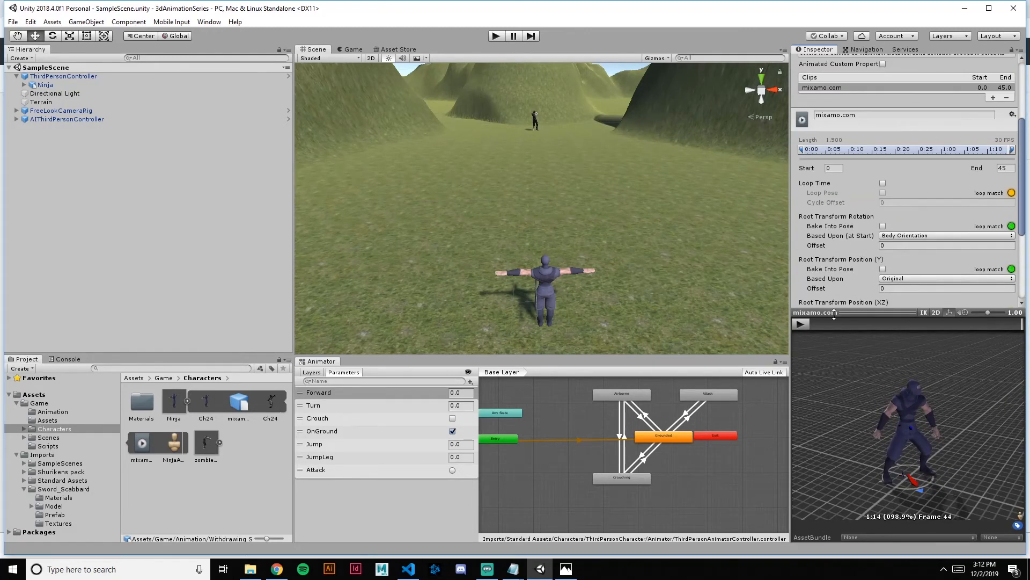
scroll(945, 184, up, 4)
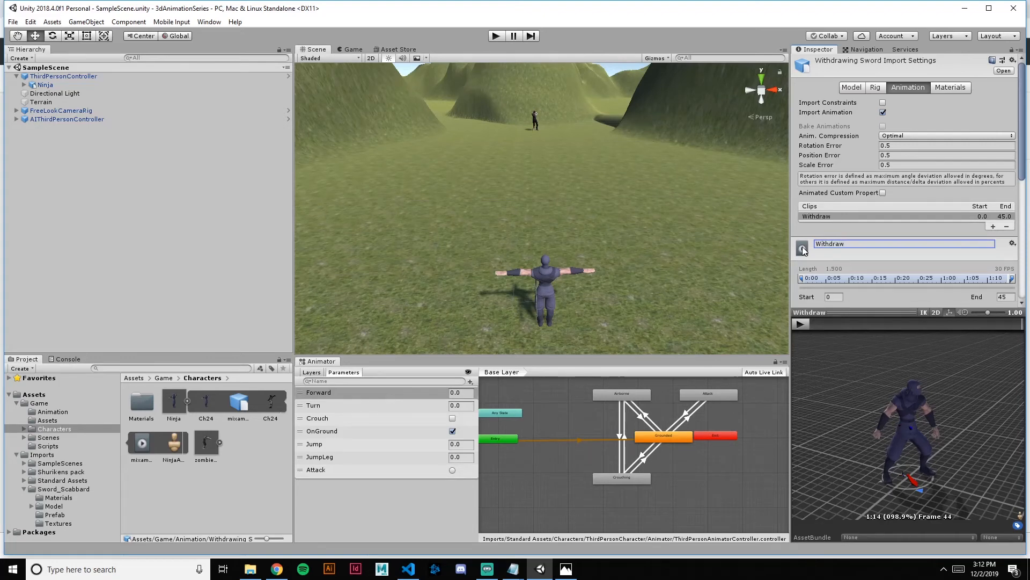
scroll(685, 458, up, 2)
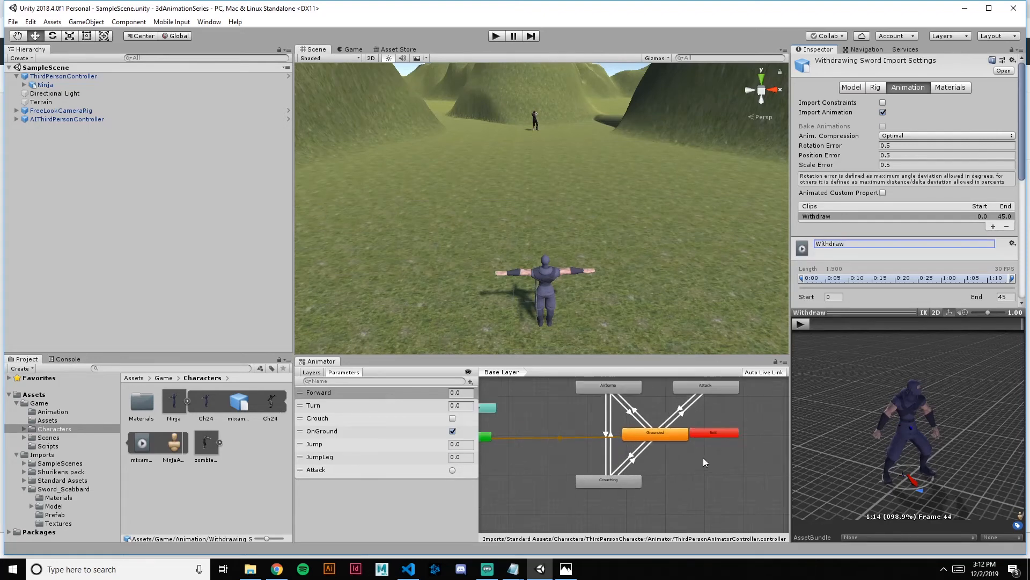
Apply the pending Withdrawing Sword import settings and create an empty state beside Crouching in the animator's Base Layer
click(679, 468)
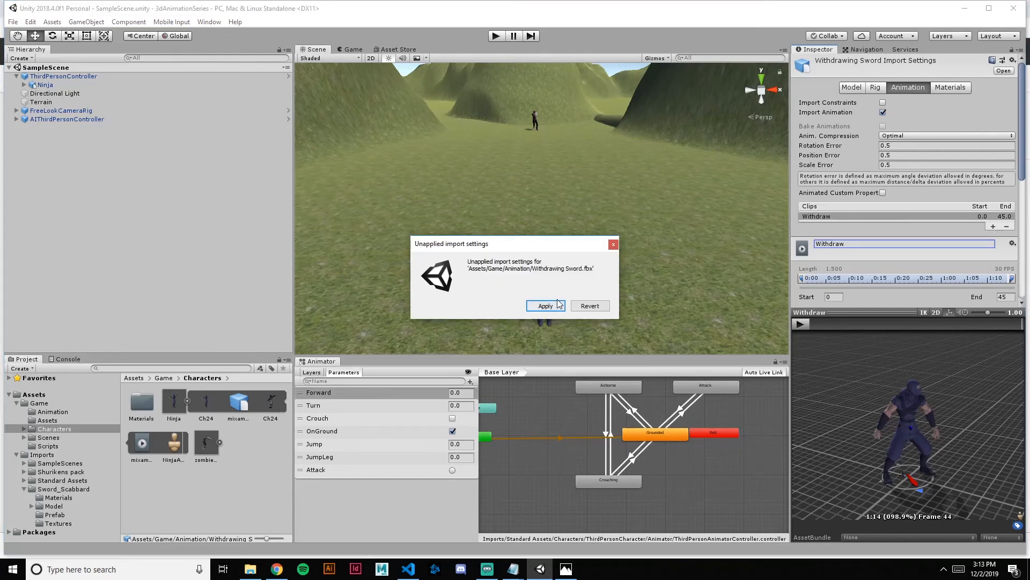
click(545, 306)
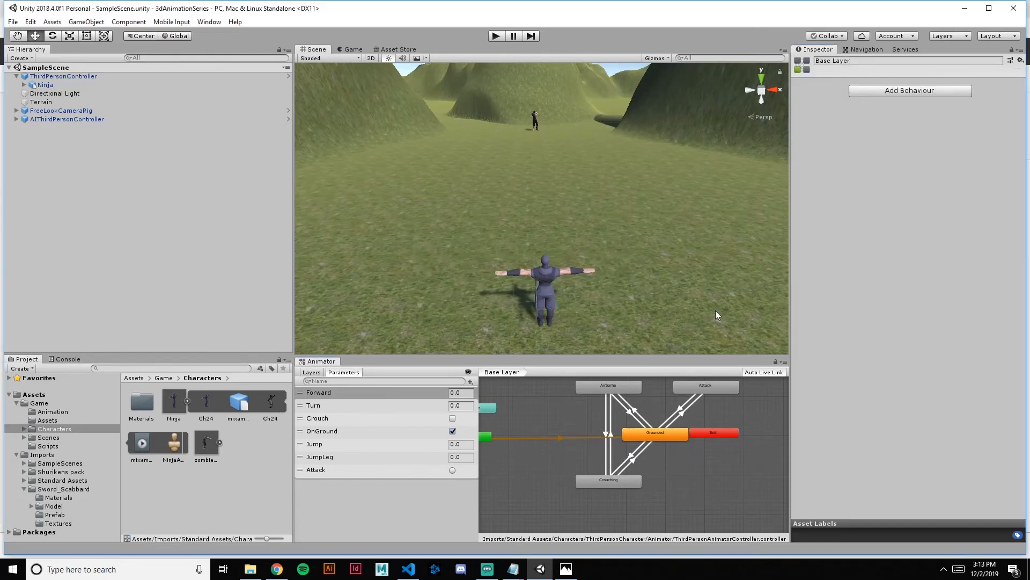
right_click(691, 475)
mouse_move(778, 483)
click(839, 484)
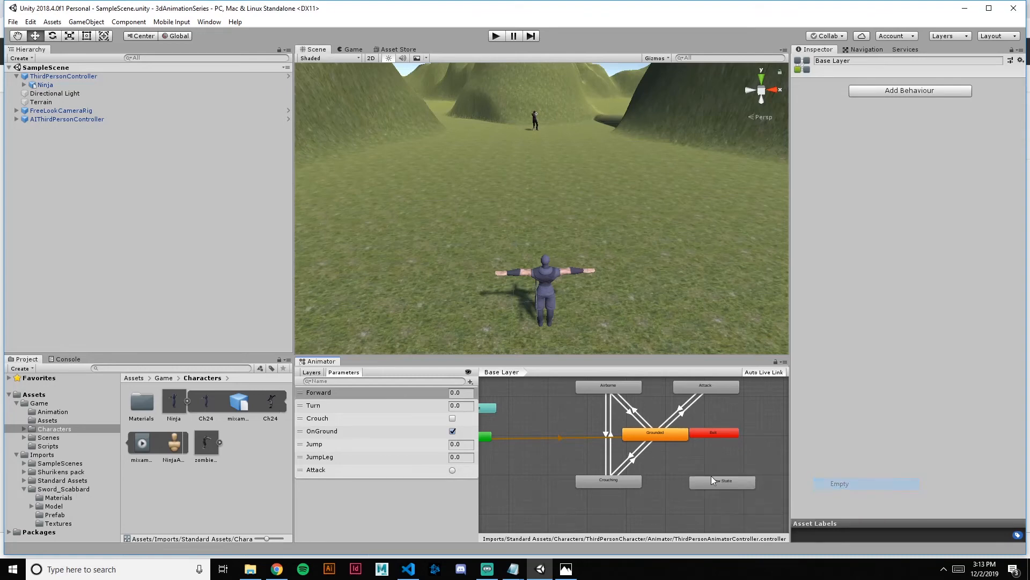
click(711, 481)
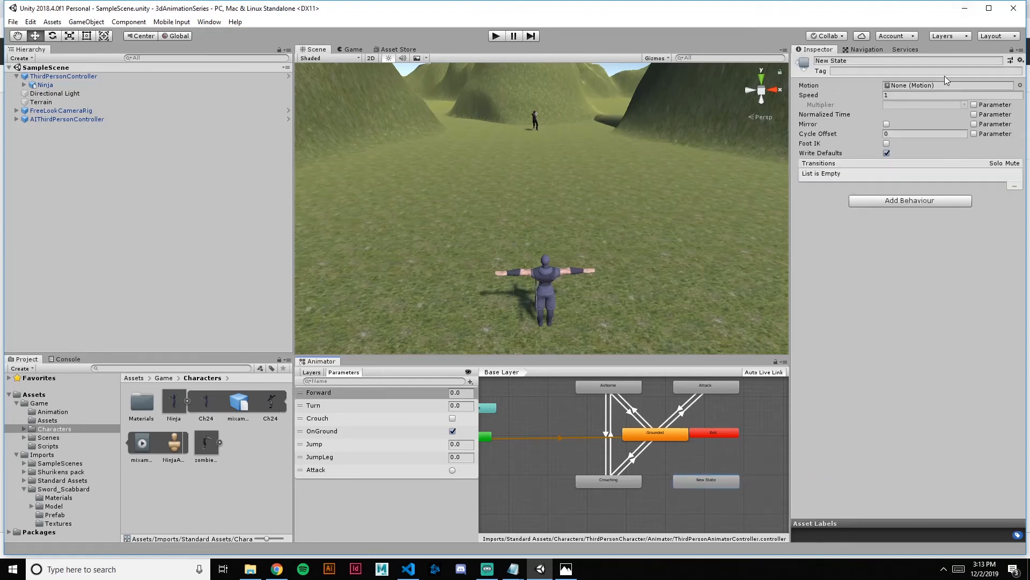
Rename the new state as "Sheath_Withdraw" and assign the Withdraw clip from the Animation folder as its motion
click(860, 60)
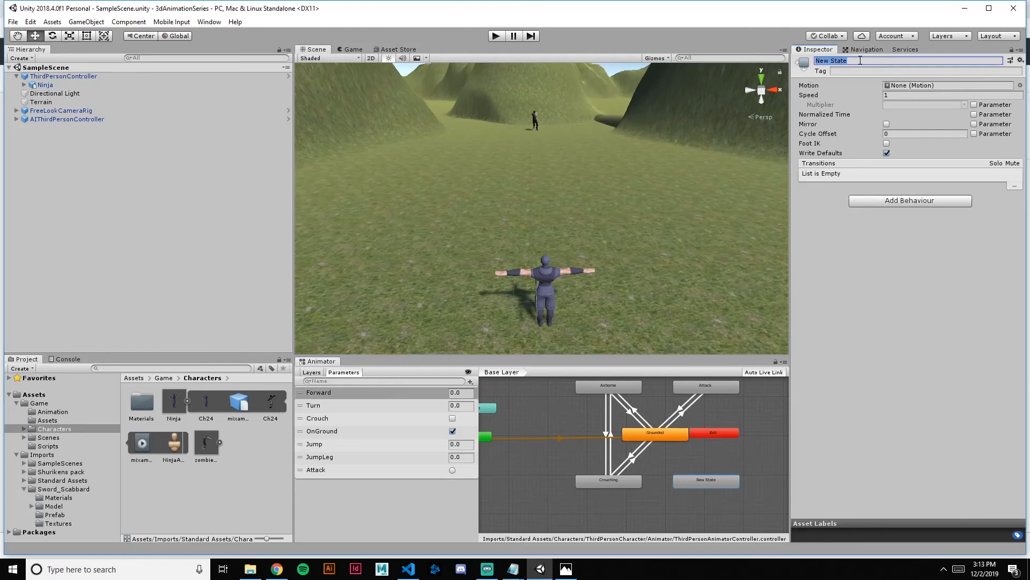
text(Sheath_Withdraw)
key(Return)
click(52, 412)
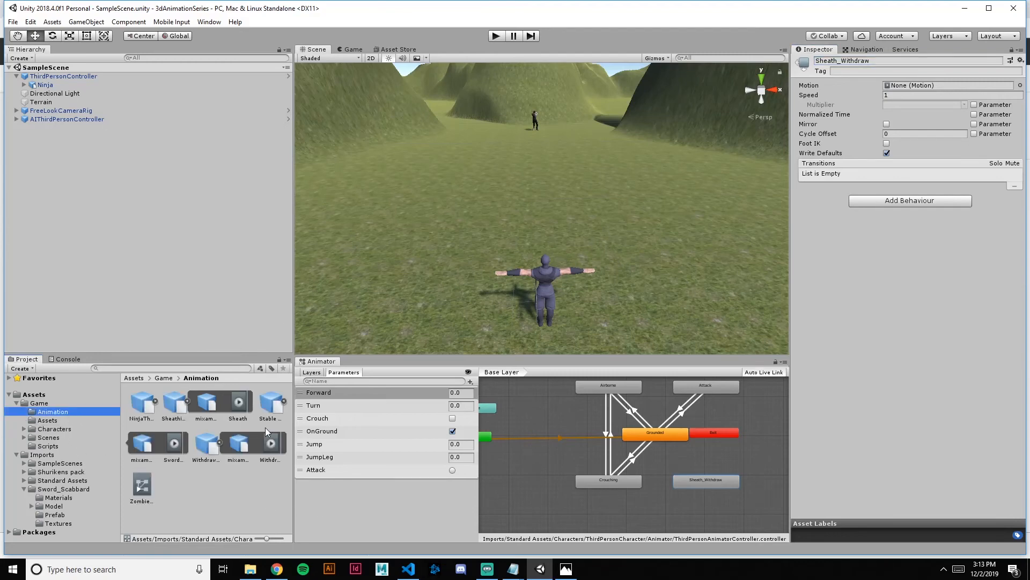
drag(270, 445, 930, 85)
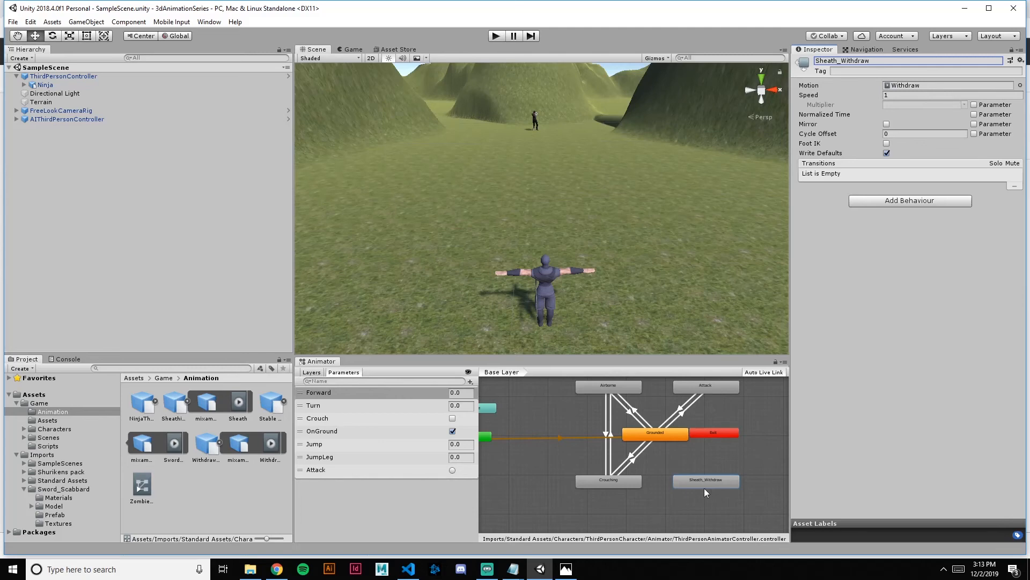
Create a transition from Grounded to Sheath_Withdraw and another from Sheath_Withdraw back to Grounded
scroll(700, 476, up, 1)
click(695, 449)
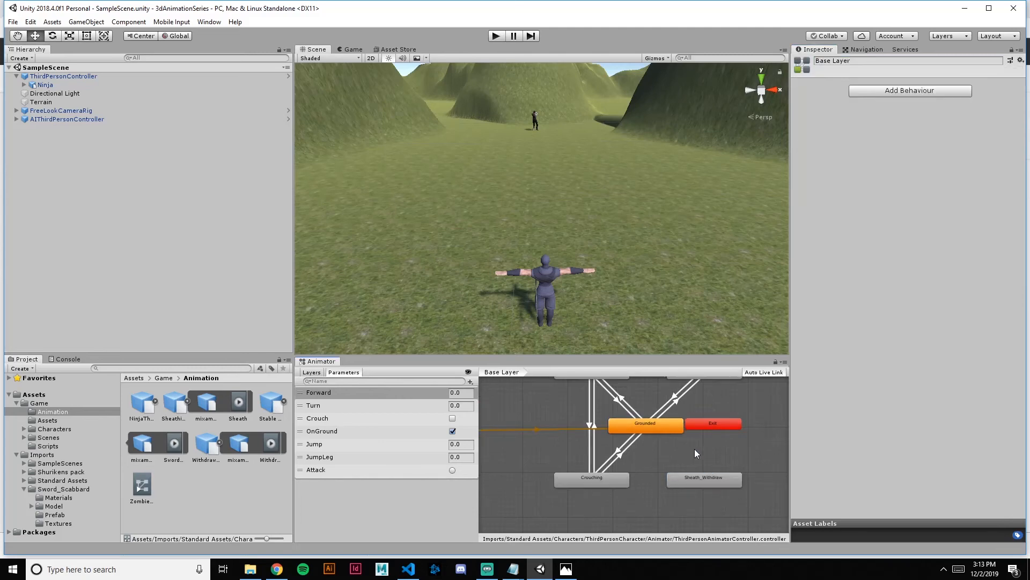
click(660, 425)
right_click(655, 426)
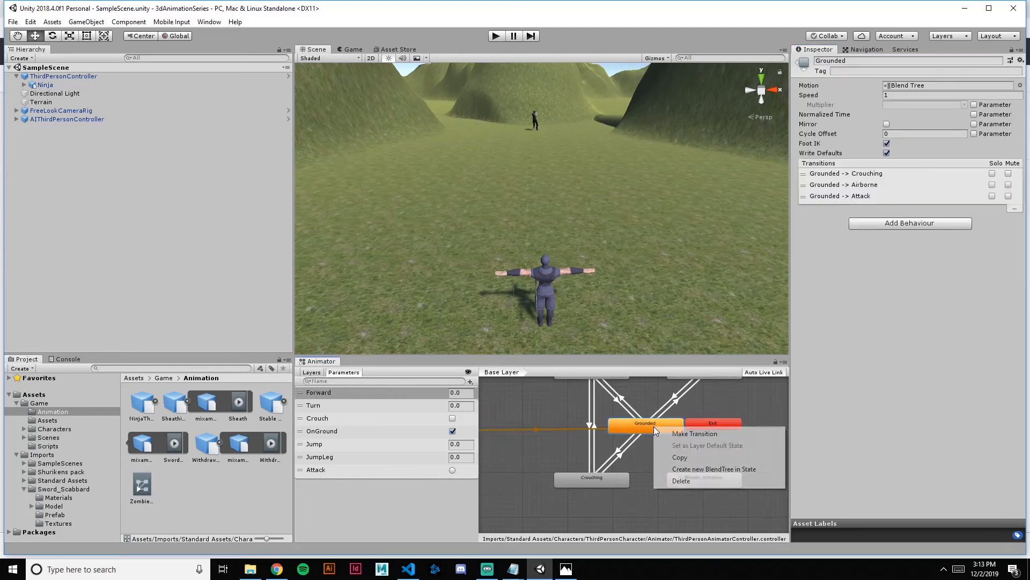
click(688, 434)
click(699, 480)
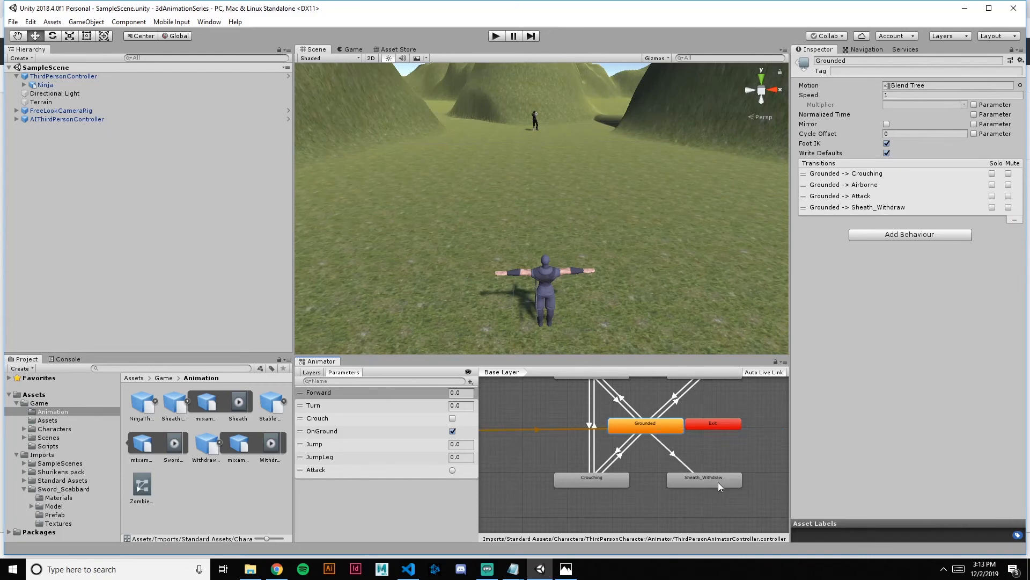
right_click(718, 482)
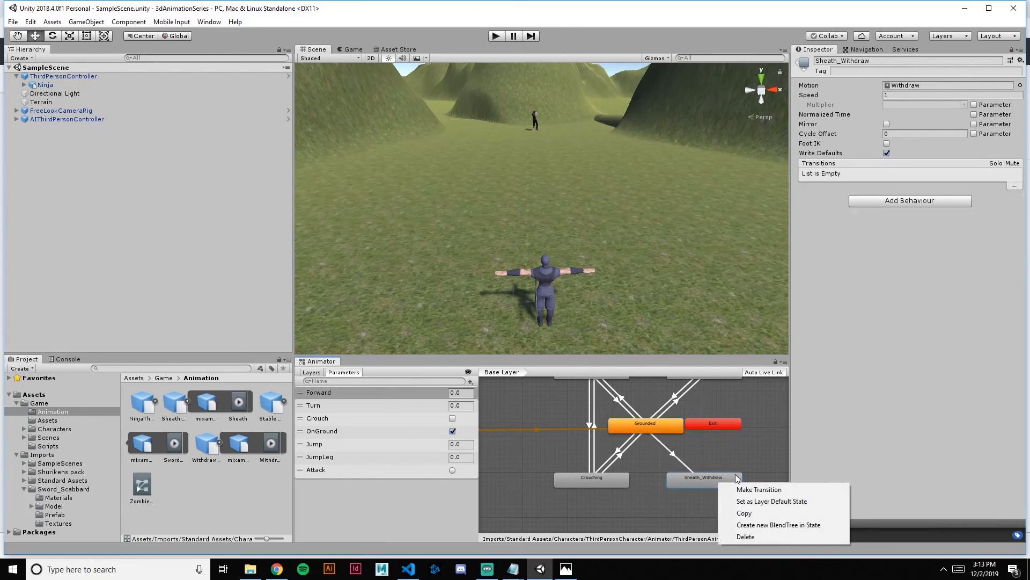
click(747, 489)
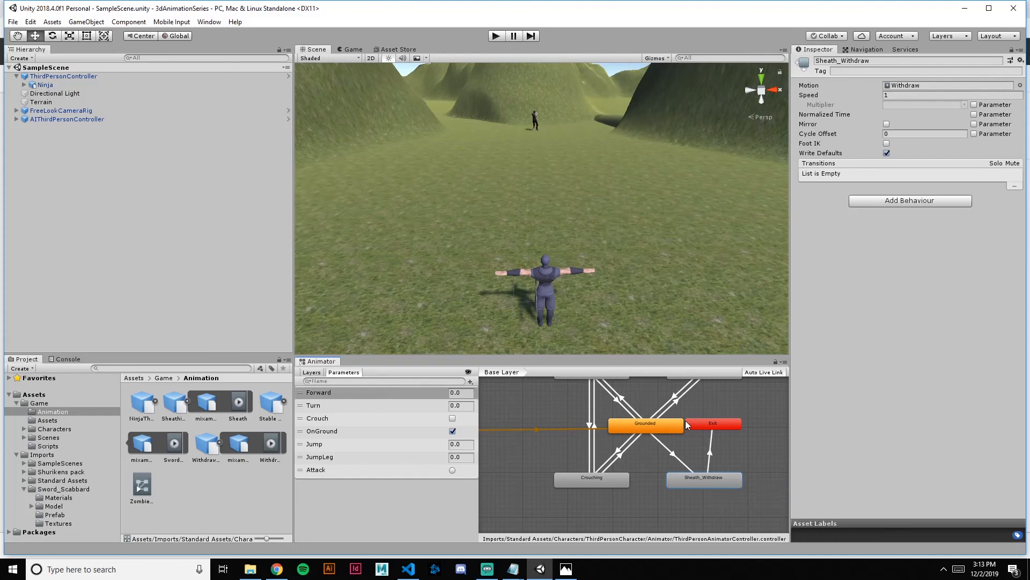
click(655, 424)
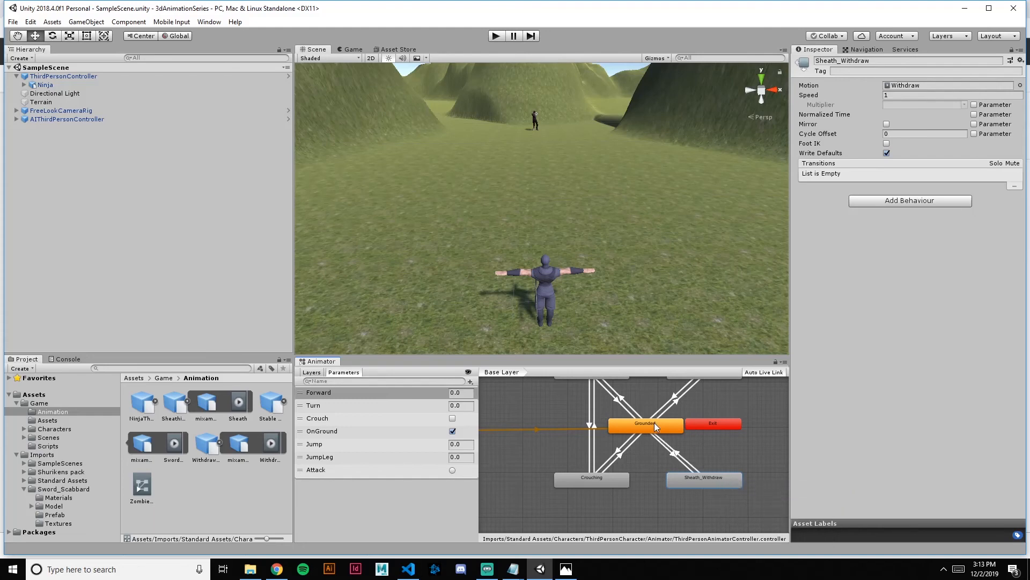
Select the Grounded to Sheath_Withdraw transition and add a trigger parameter named "Seath_Withdraw" to the animator
click(673, 454)
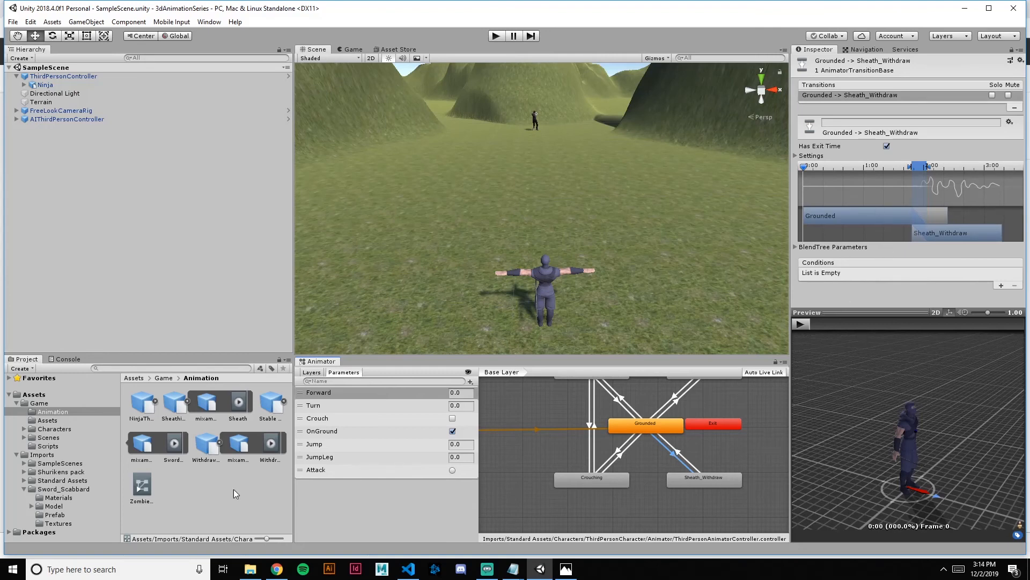
click(471, 382)
click(495, 431)
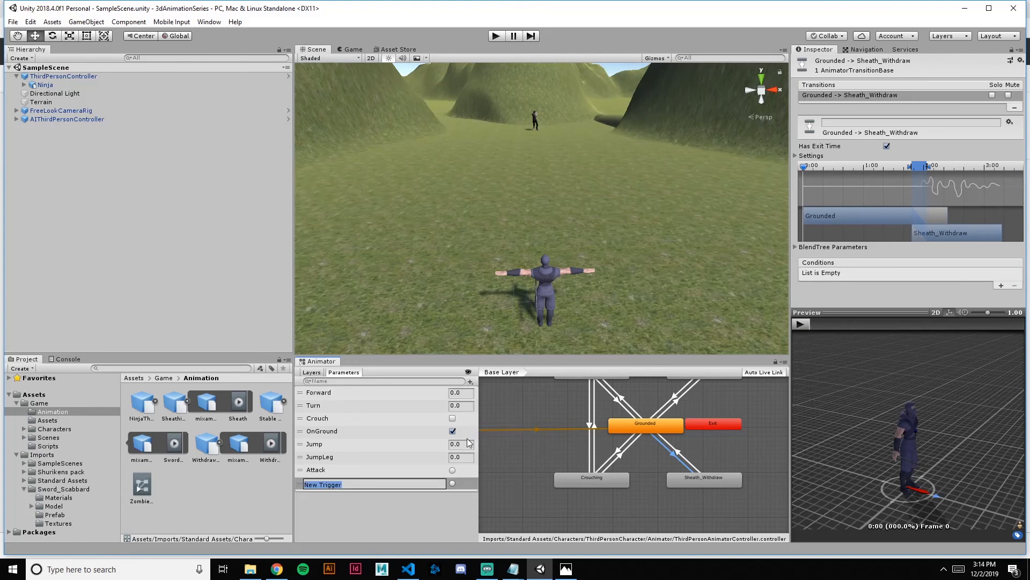
text(Se)
text(ath)
key(BackSpace)
text(th_Withdrawq)
key(BackSpace)
key(Return)
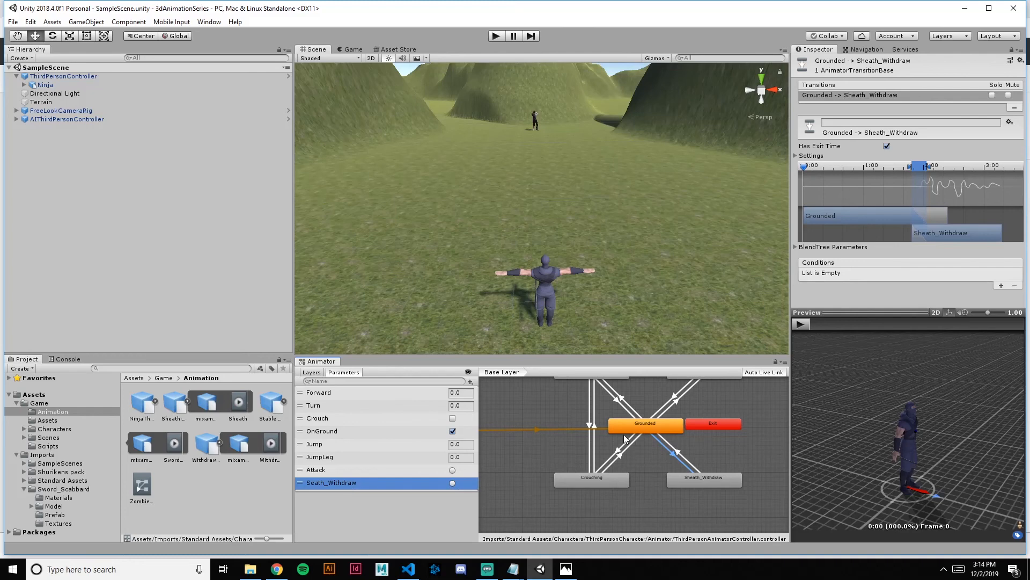
Add the Seath_Withdraw trigger as the condition of the Grounded to Sheath_Withdraw transition and disable Has Exit Time
click(1000, 286)
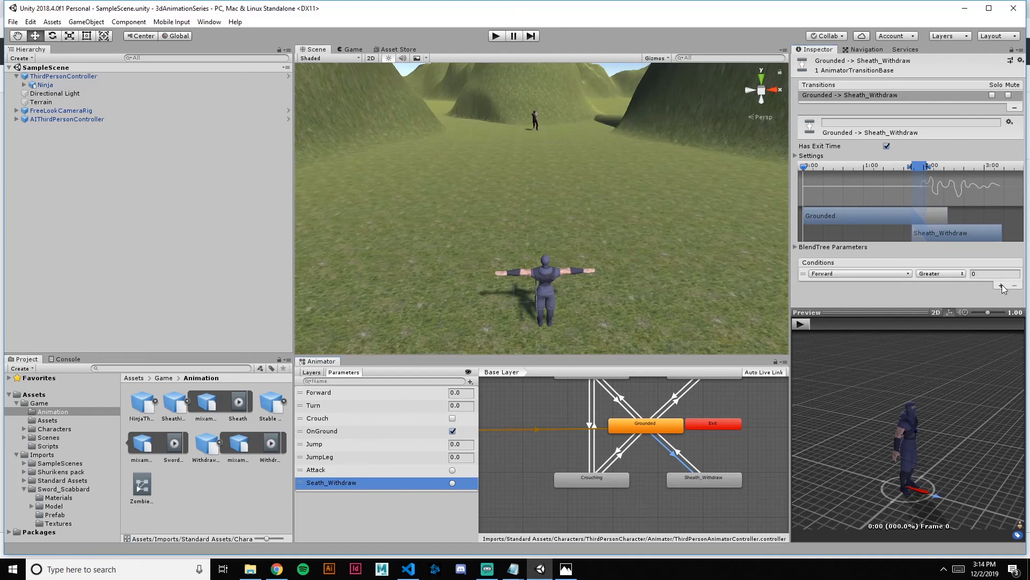
click(897, 276)
scroll(880, 323, down, 1)
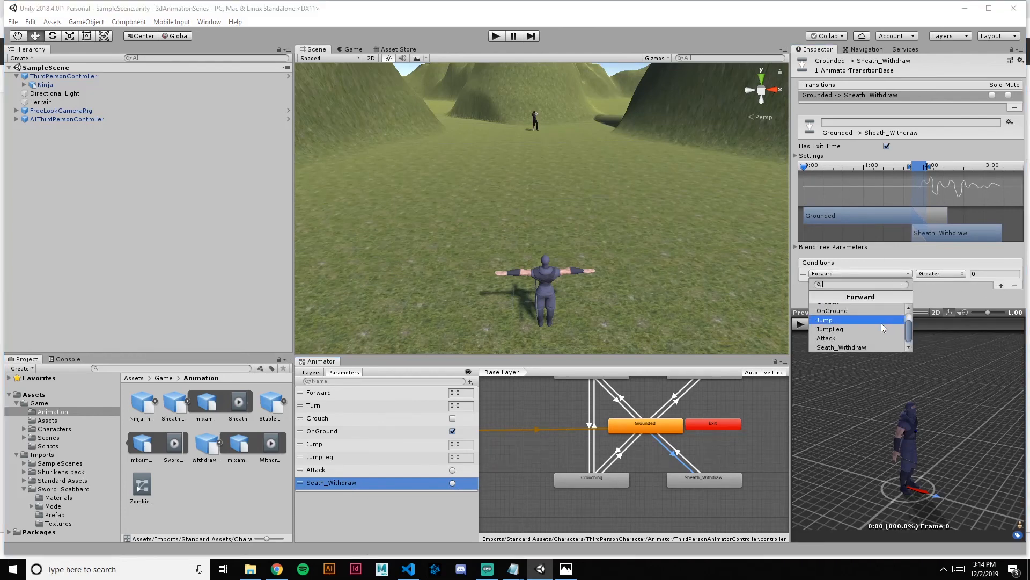
click(860, 347)
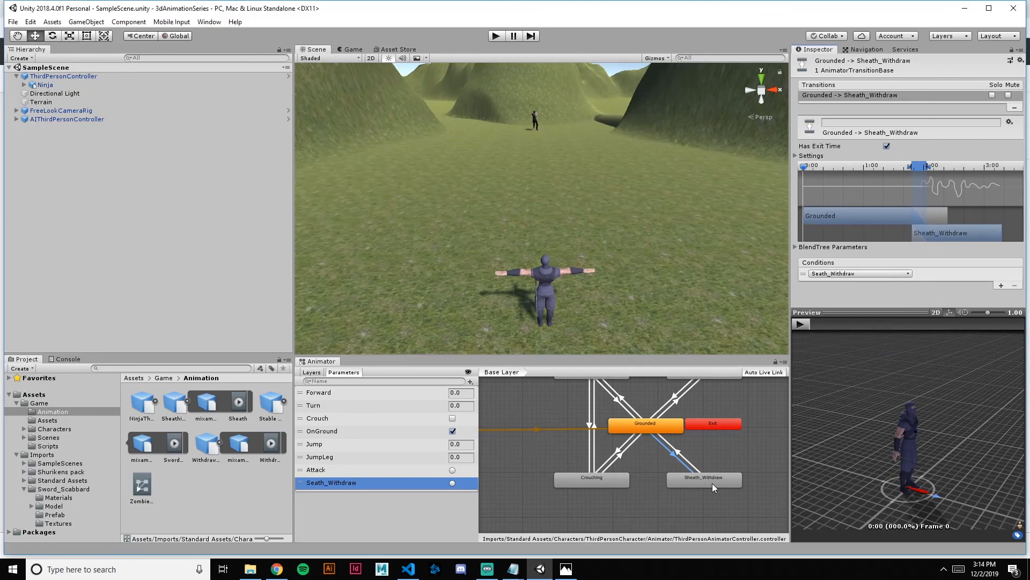
click(886, 146)
Check the exit time and conditions of the Sheath_Withdraw to Grounded transition, then clear the selection
click(685, 459)
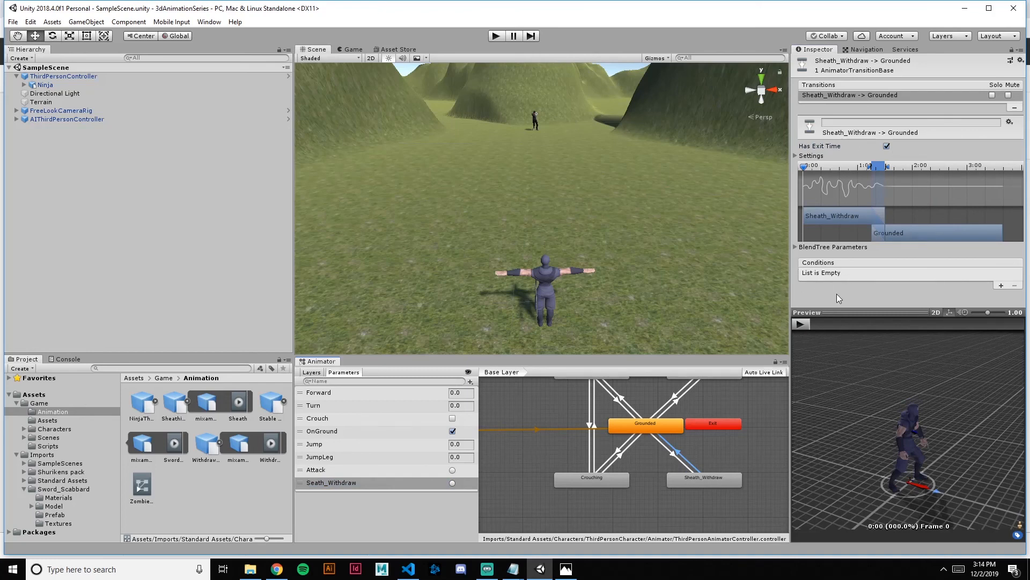
click(737, 458)
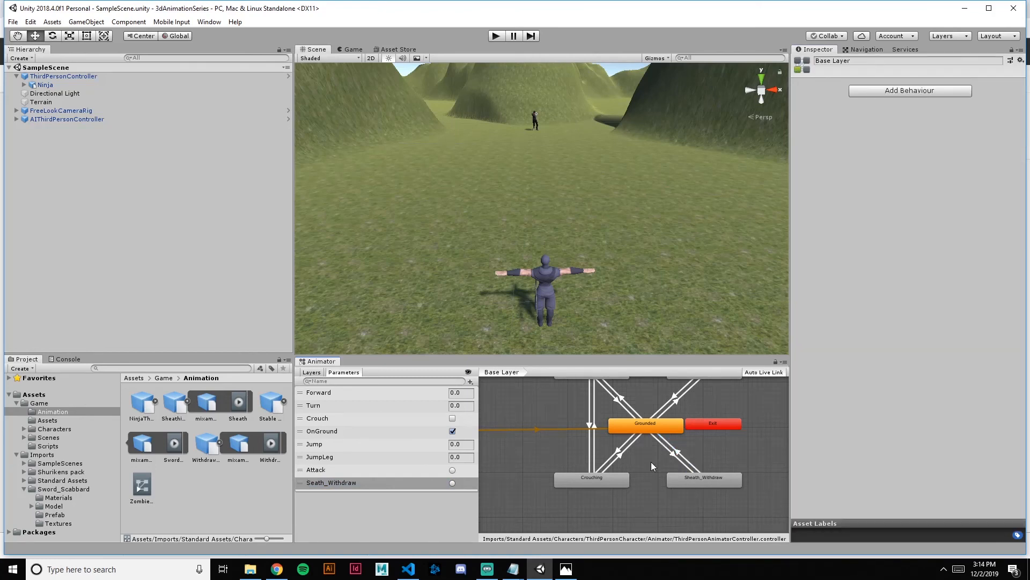
scroll(701, 469, down, 3)
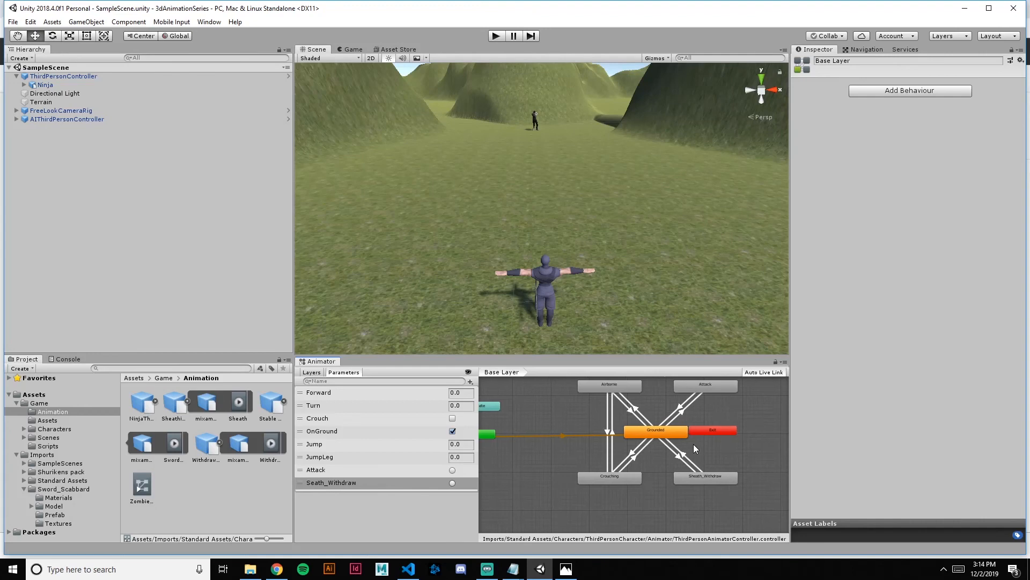